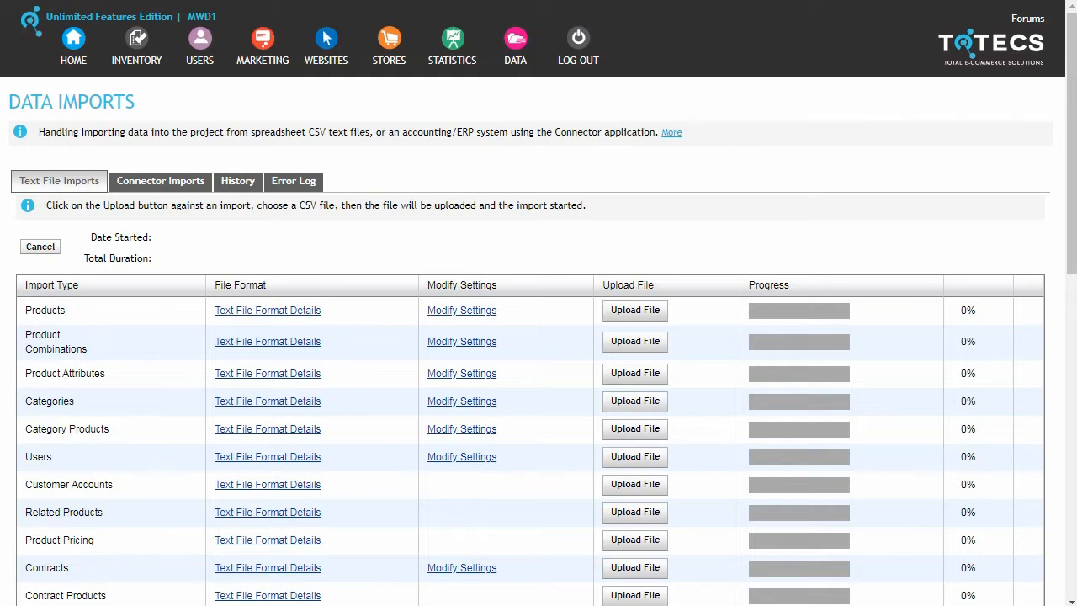
Open the Data Imports page and look through the available text file import types from Products to Sales Representatives.
left_click(184, 437)
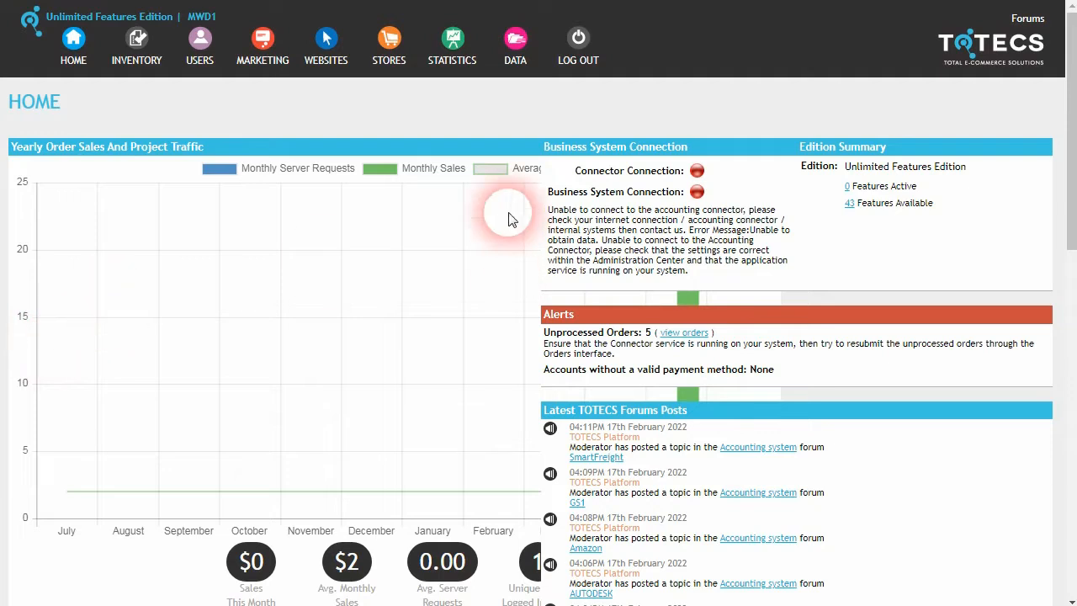
left_click(520, 47)
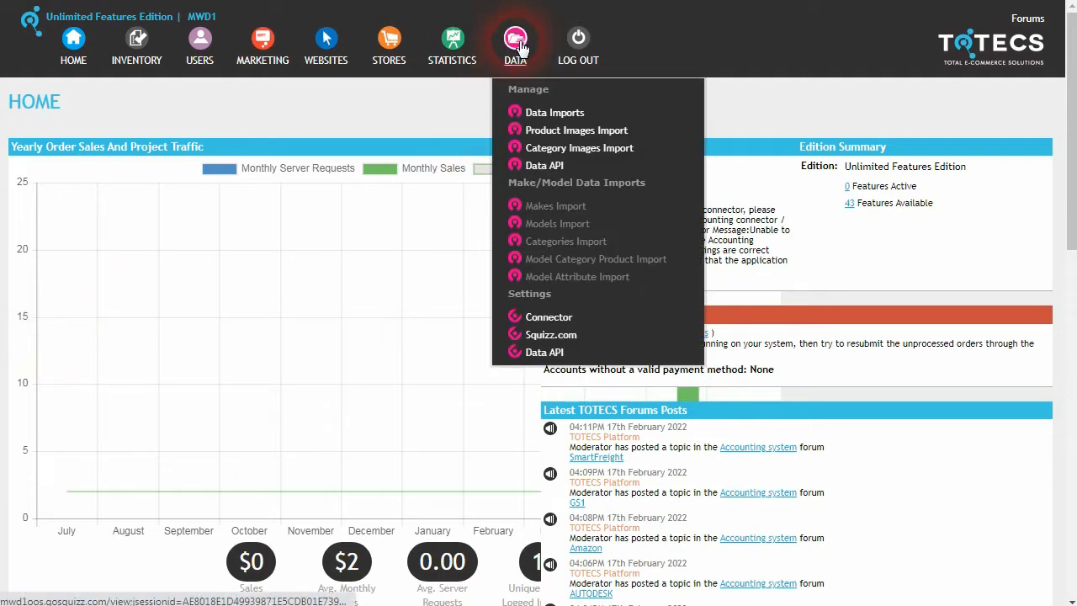
left_click(560, 114)
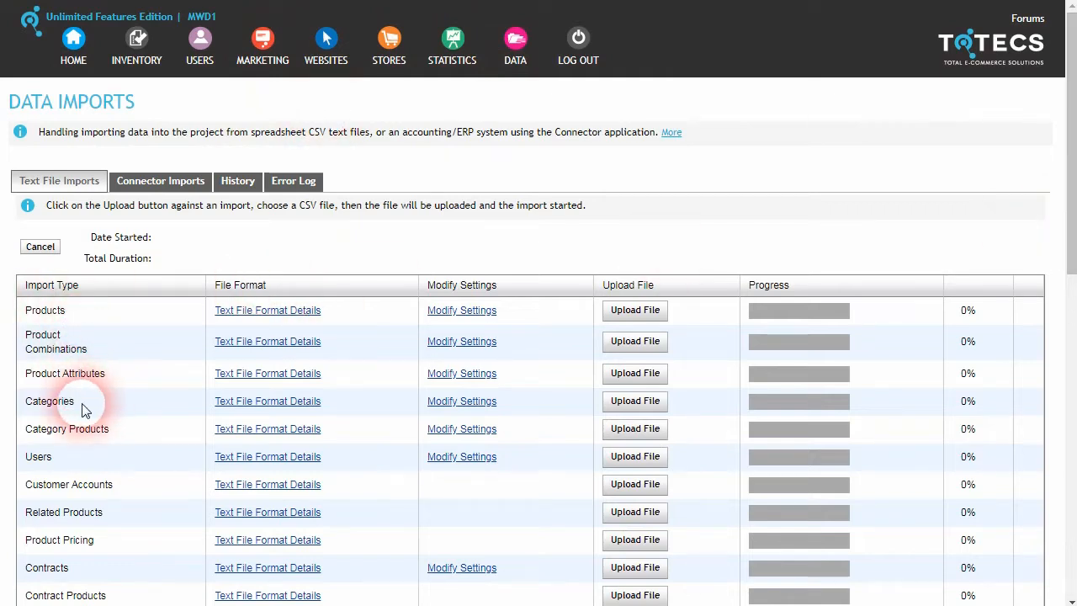
left_click_drag(103, 412, 71, 499)
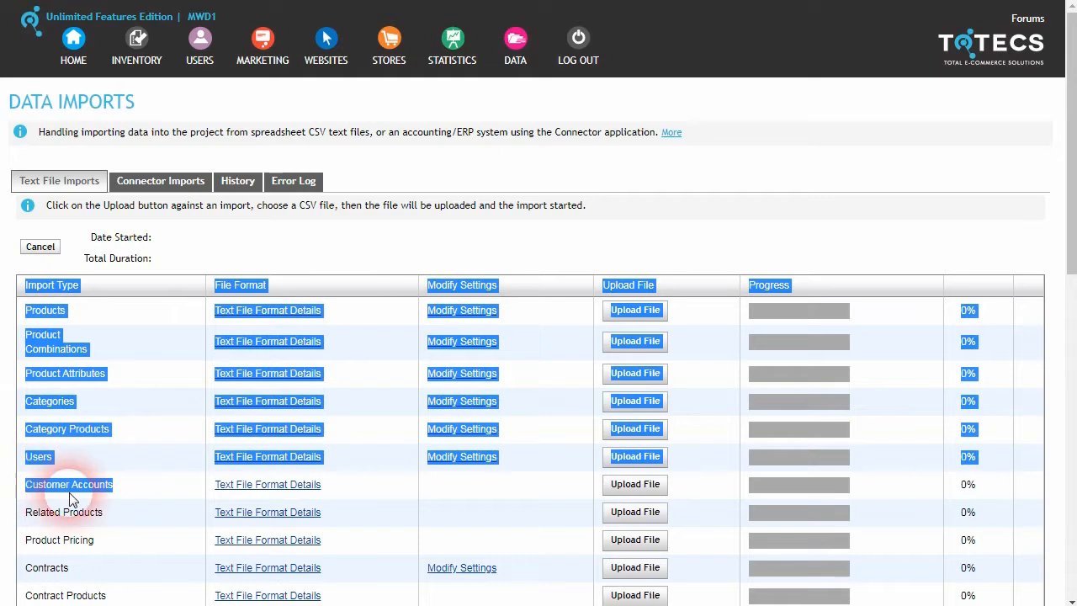
left_click(95, 499)
scroll(69, 476, "down", 2)
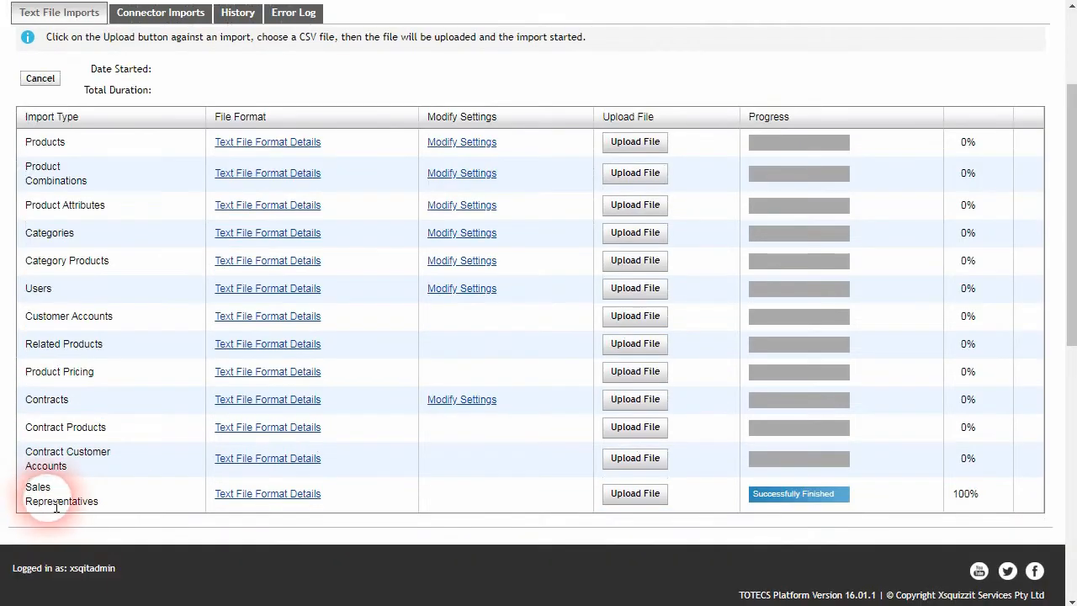
scroll(116, 435, "up", 1)
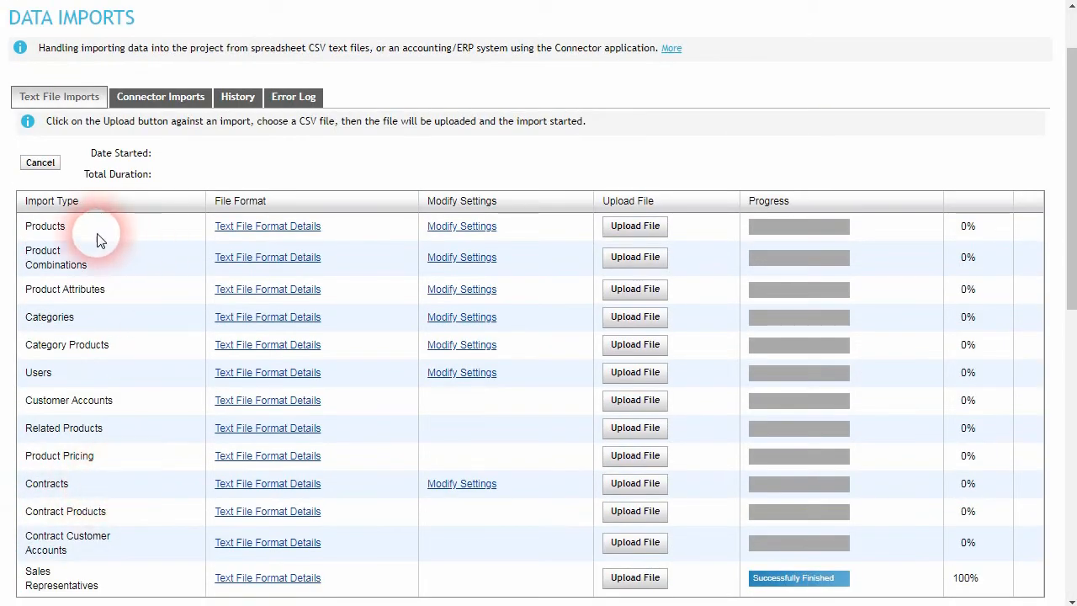
scroll(144, 247, "up", 1)
Open the Product Search page to list the project's products and their codes.
mouse_move(146, 48)
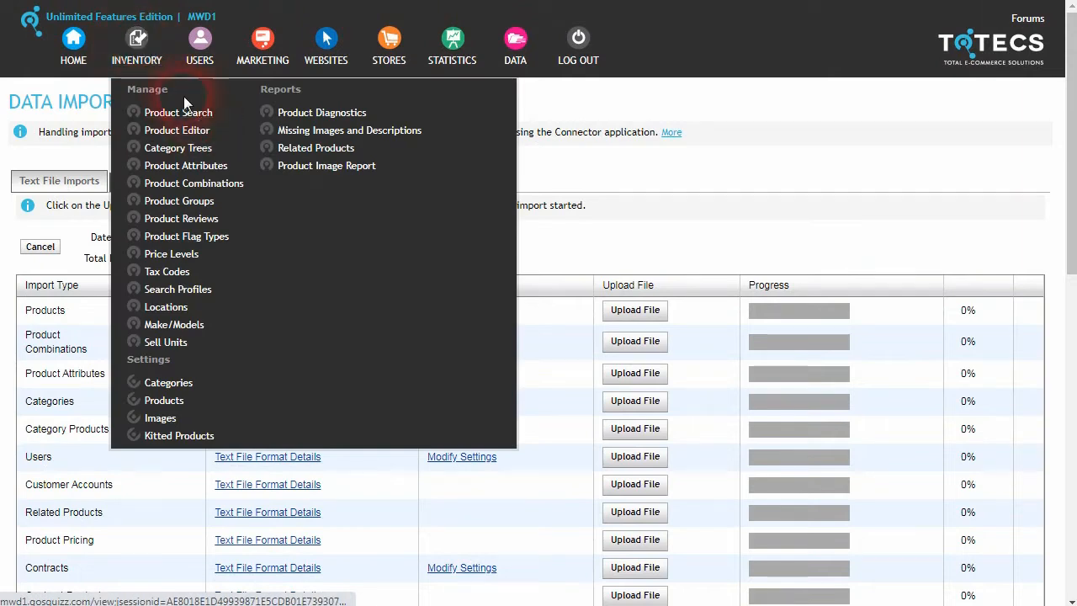
left_click(185, 109)
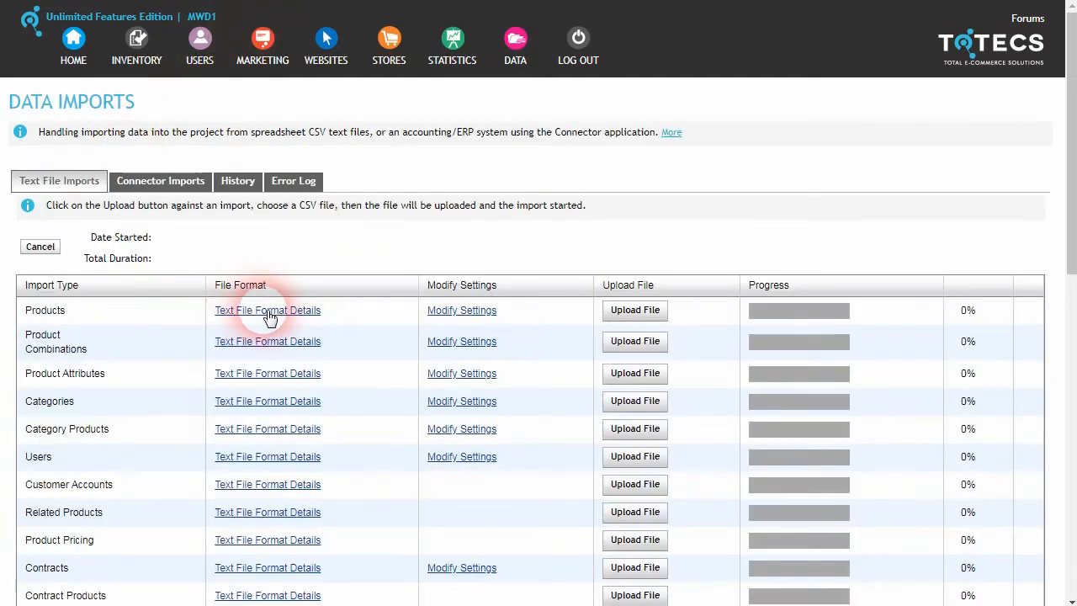
Open the text file format details of the Products import and examine its columns, especially Product Code and New Product Code.
left_click(278, 313)
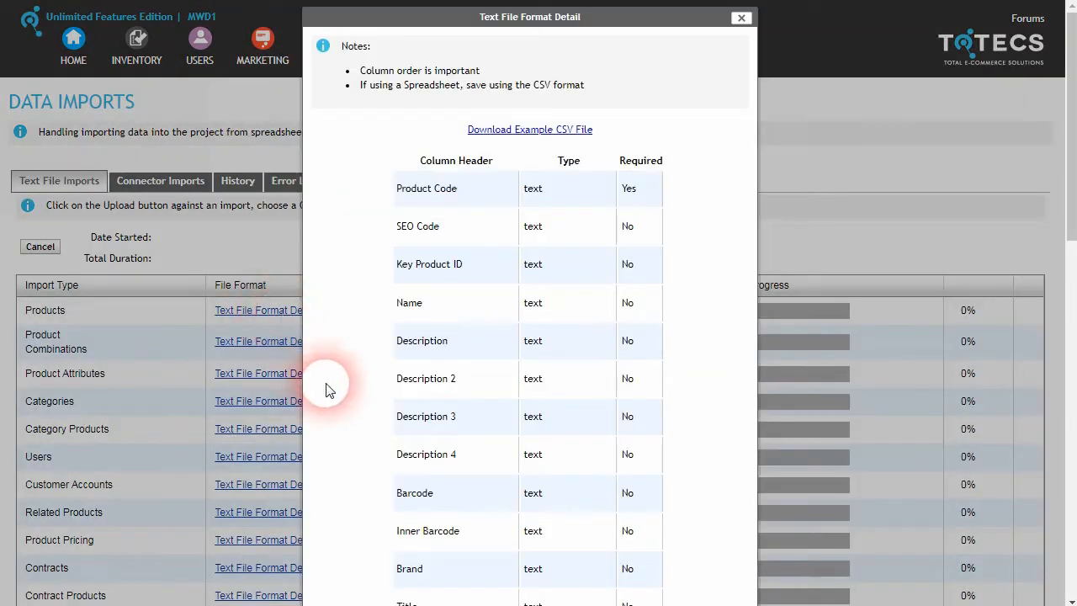
scroll(423, 315, "down", 10)
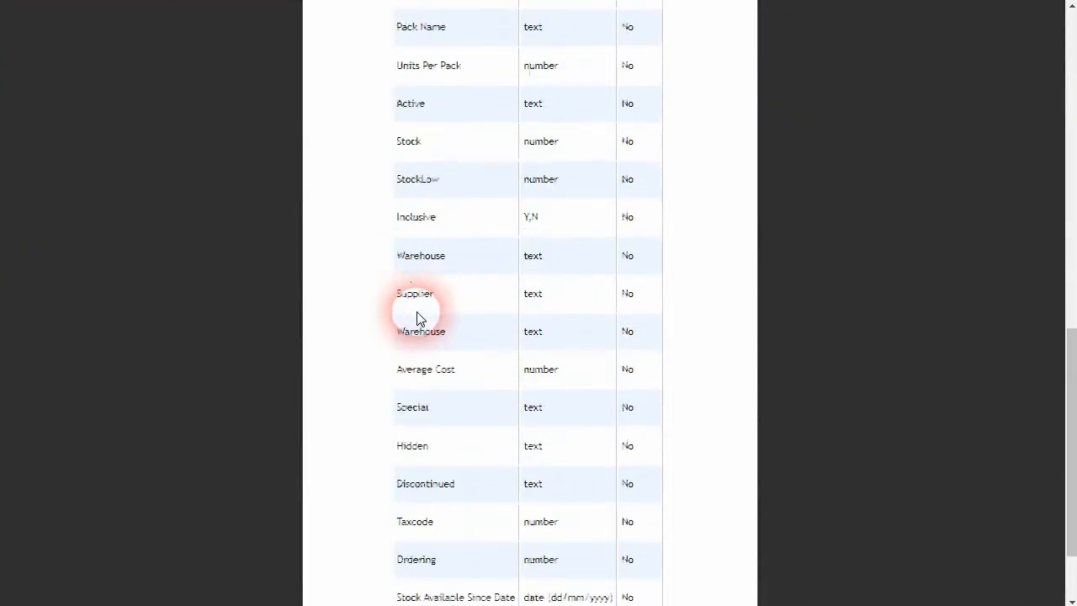
scroll(421, 317, "down", 2)
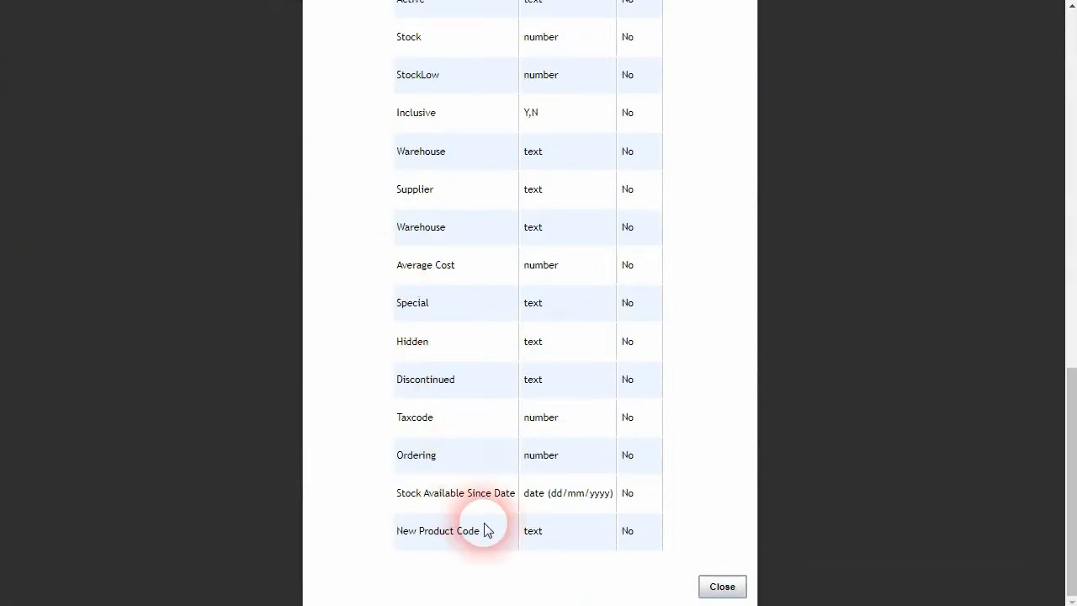
double_click(412, 537)
left_click_drag(437, 542, 488, 542)
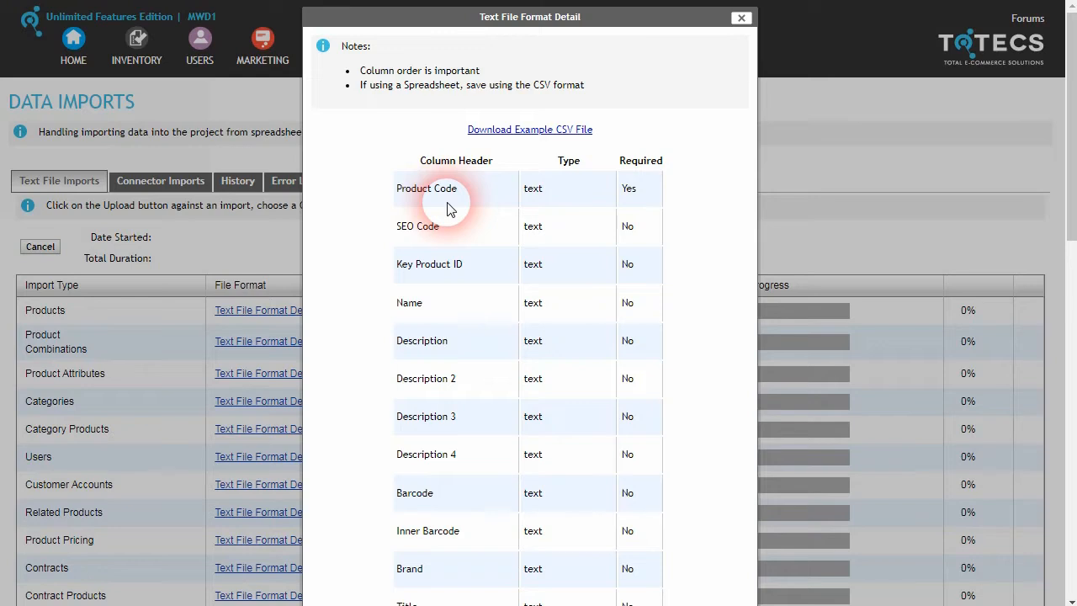
left_click_drag(464, 205, 402, 202)
left_click(401, 202)
scroll(336, 324, "down", 6)
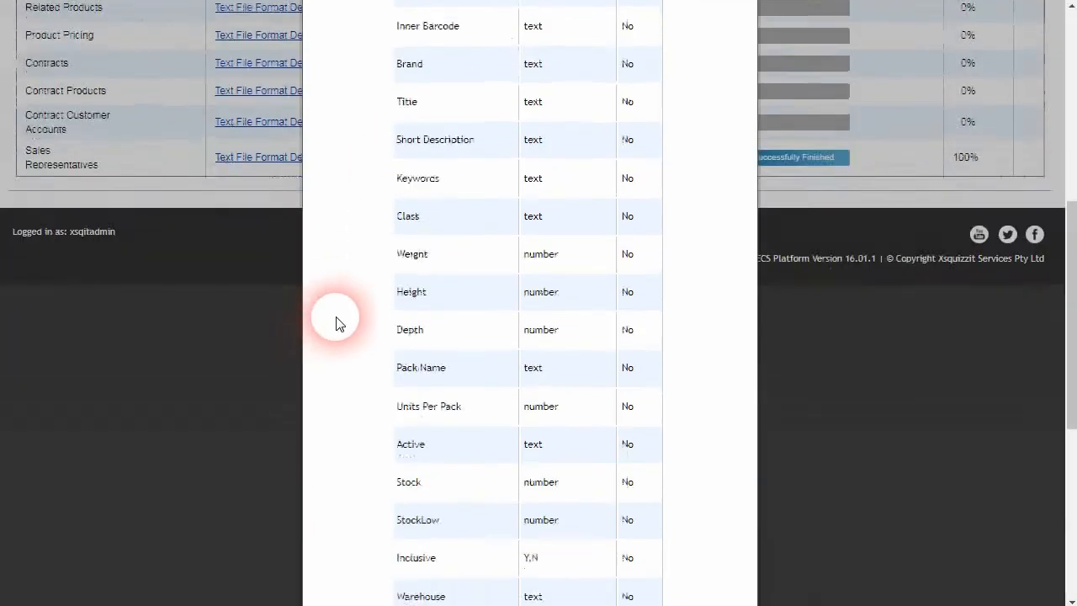
scroll(338, 327, "down", 5)
scroll(406, 513, "up", 7)
scroll(406, 454, "up", 3)
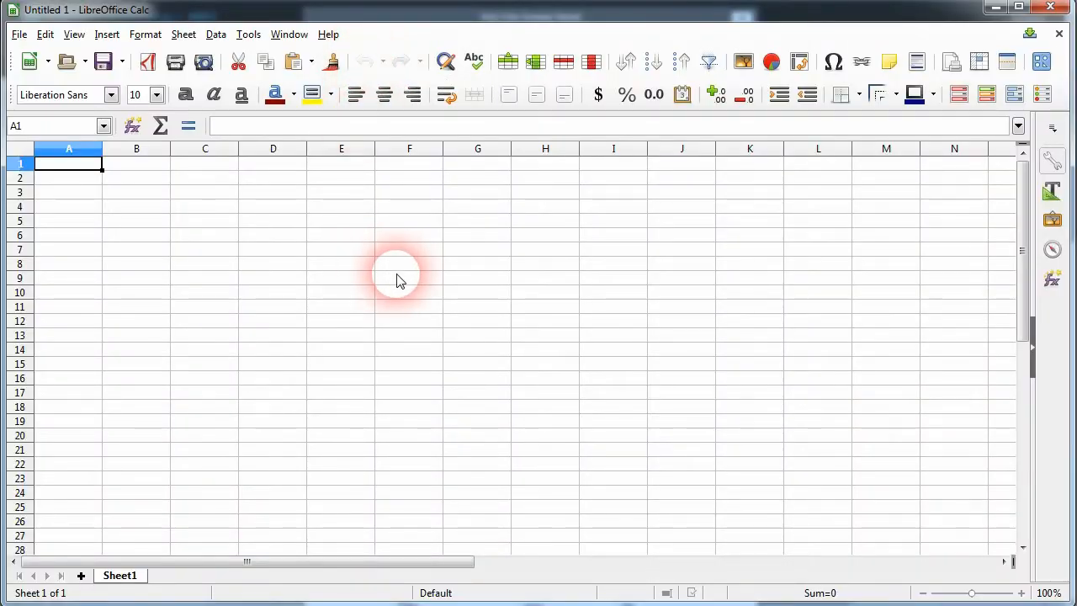
Copy the Product Code column header from the format details into cell A1 of the blank LibreOffice Calc spreadsheet.
left_click(118, 208)
key("ctrl+Home")
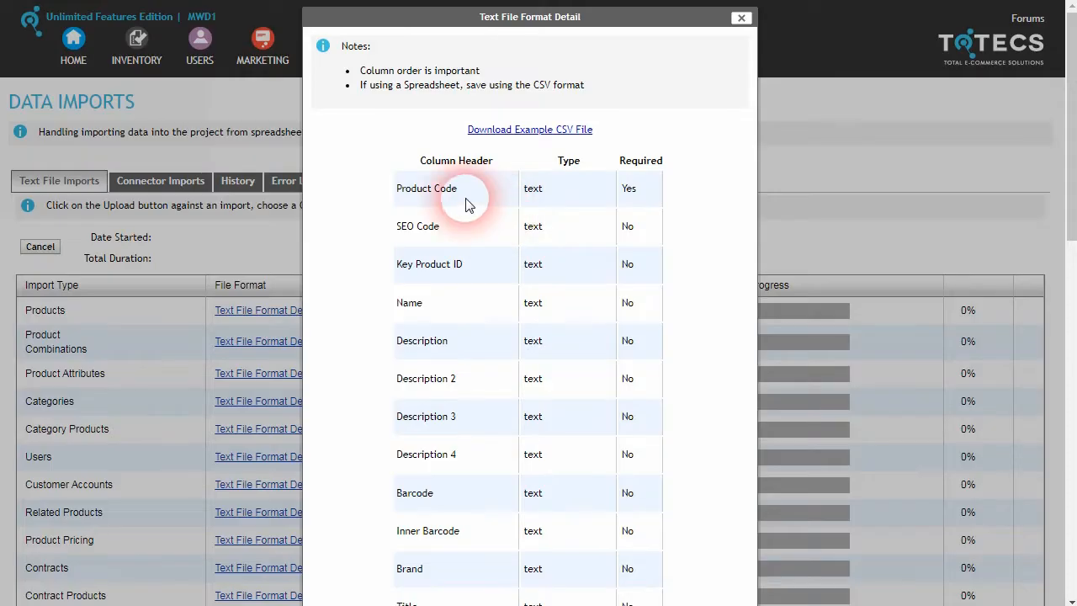
left_click_drag(469, 195, 396, 186)
key("ctrl+c")
key("alt+Tab")
key("ctrl+v")
Copy the New Product Code column header from the format details into cell B1 of the Calc spreadsheet.
left_click(120, 179)
key("alt+Tab")
scroll(457, 385, "down", 10)
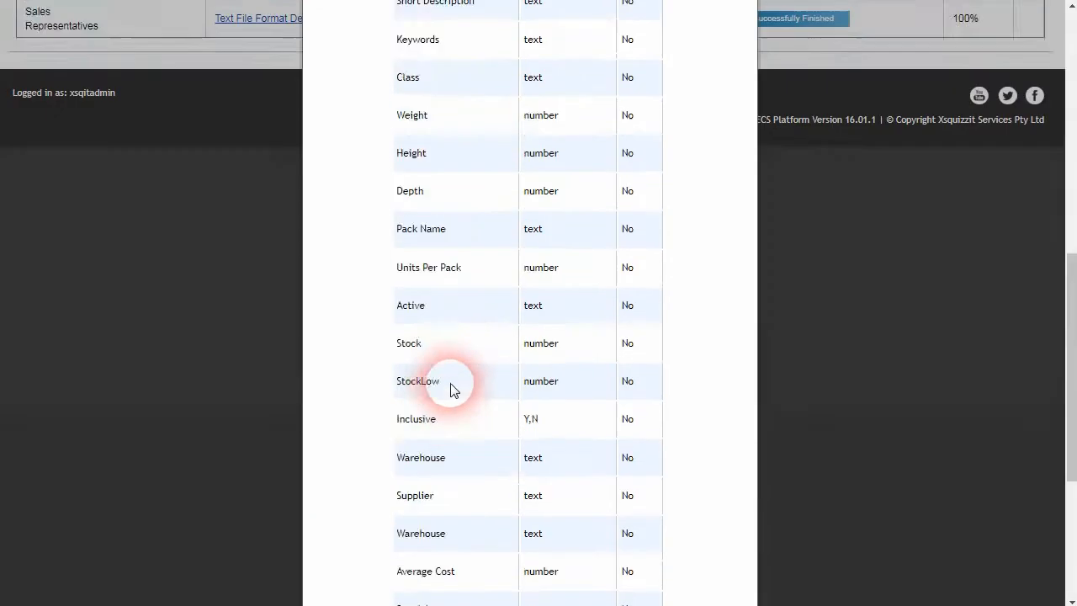
left_click_drag(497, 536, 399, 546)
key("ctrl+c")
key("alt+Tab")
key("ctrl+v")
left_click(133, 206)
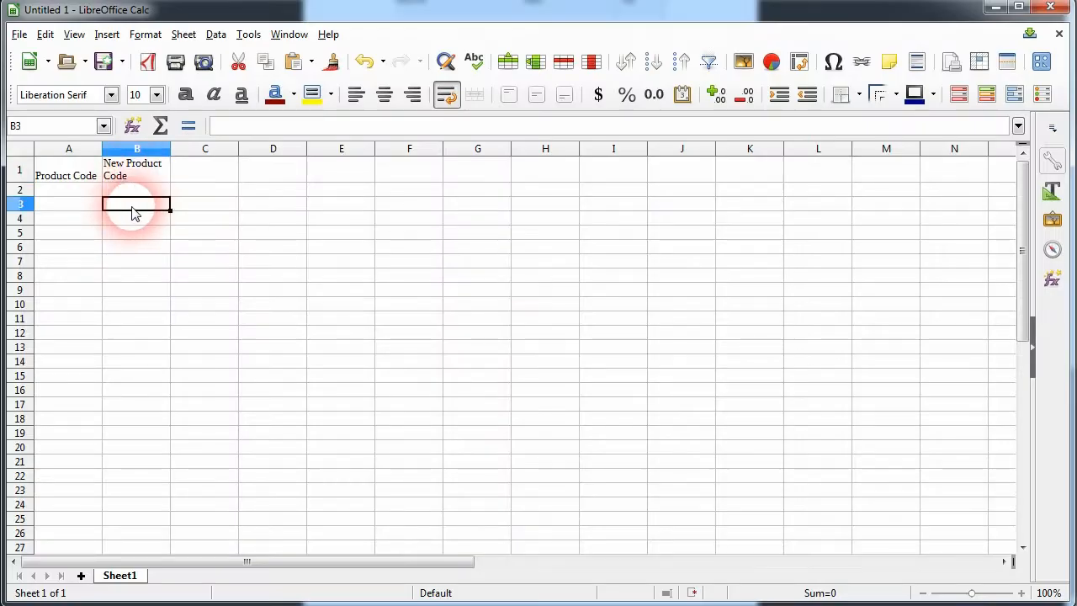
Enter the first product's existing code 5000800 in A2 and its new code 5000800-XZ in B2.
left_click(85, 191)
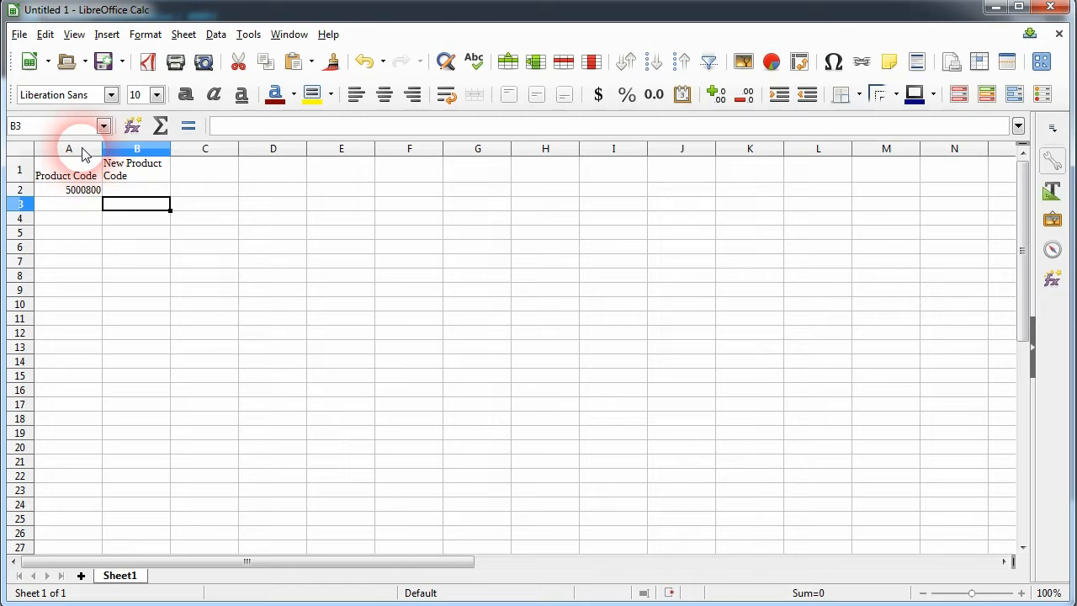
left_click(126, 192)
left_click(90, 193)
left_click(134, 194)
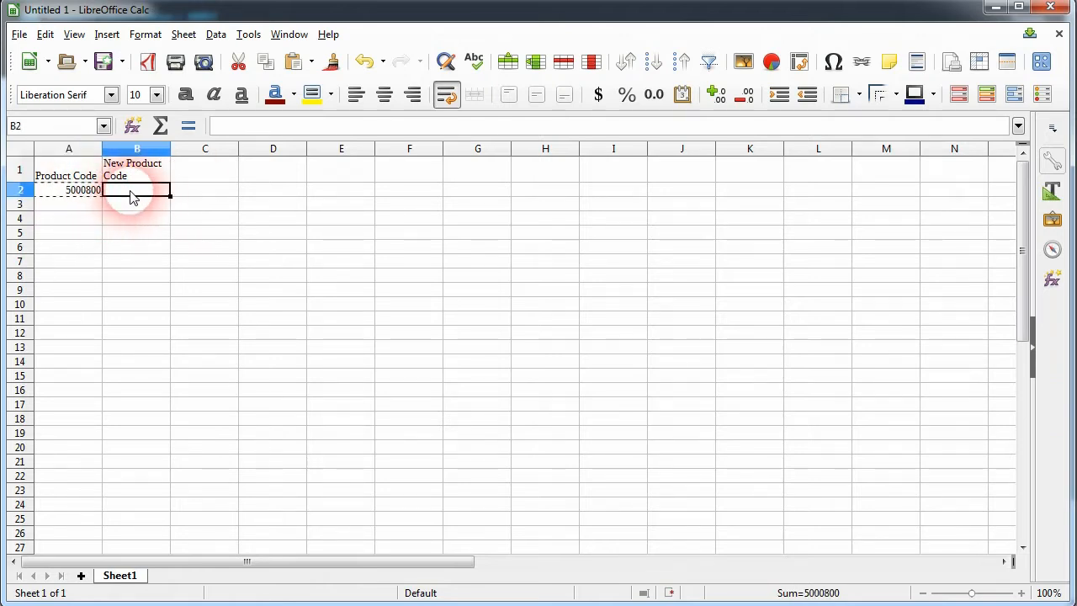
type("5000800-XZ")
key("Return")
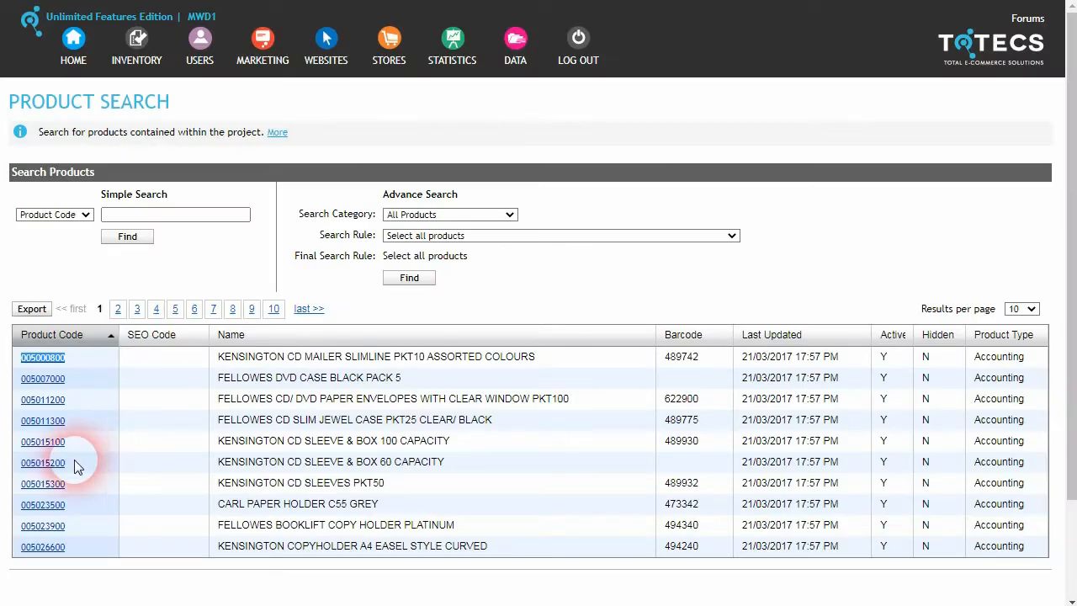
Copy the existing product code 5015100 from Product Search into A3 and enter 5015100-AB as its new code in B3.
left_click_drag(79, 461, 21, 452)
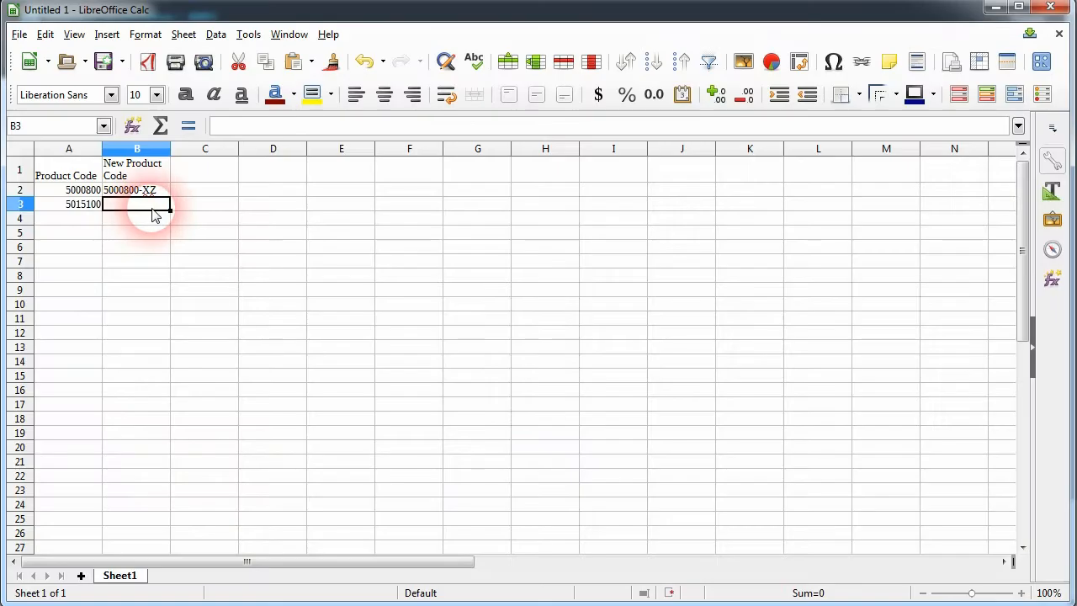
key("ctrl+v")
left_click(282, 134)
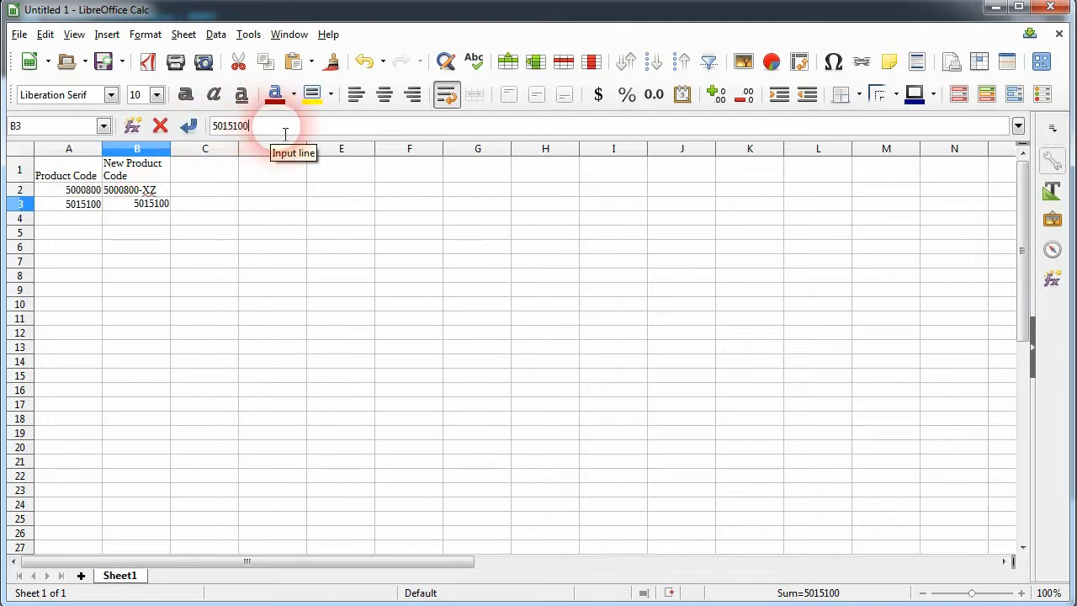
type("-AB")
left_click(221, 250)
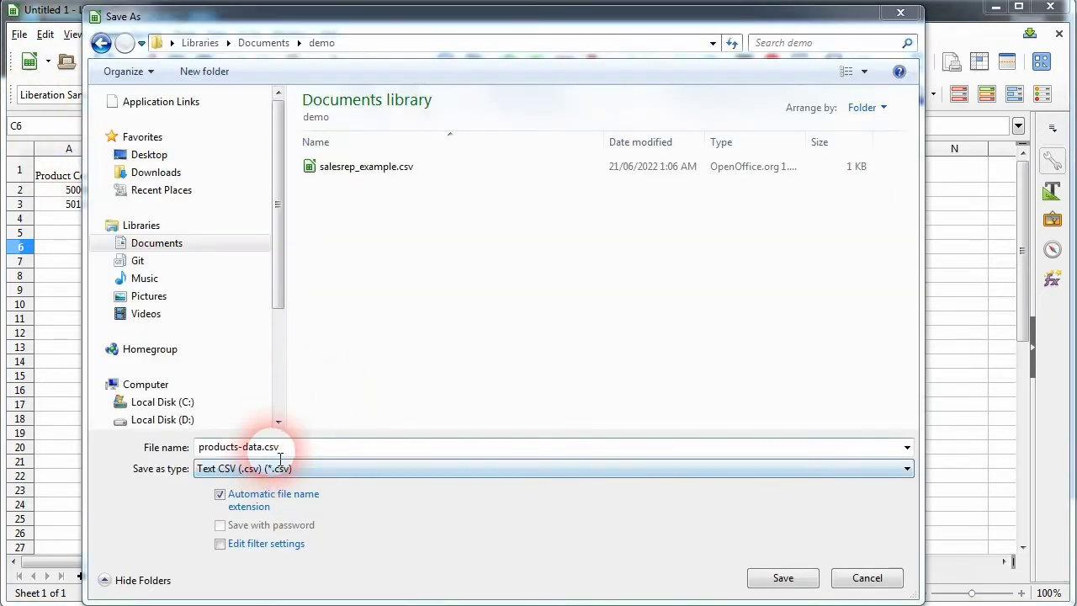
Save the spreadsheet in the demo folder as products-data.csv in Text CSV format, with Western Europe encoding and comma delimiter.
left_click(247, 450)
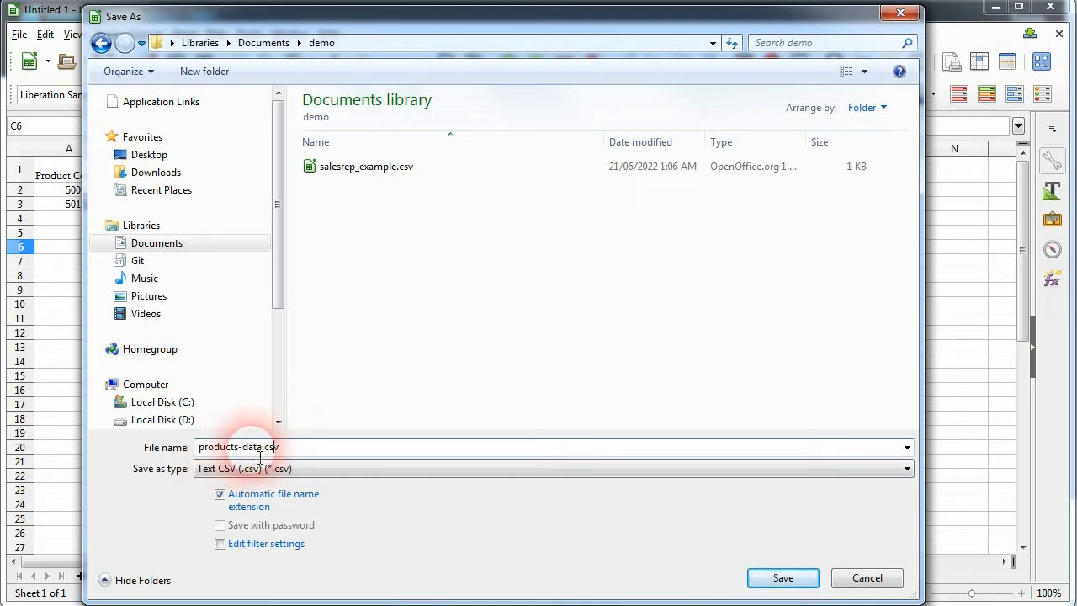
left_click_drag(282, 447, 265, 447)
left_click(297, 457)
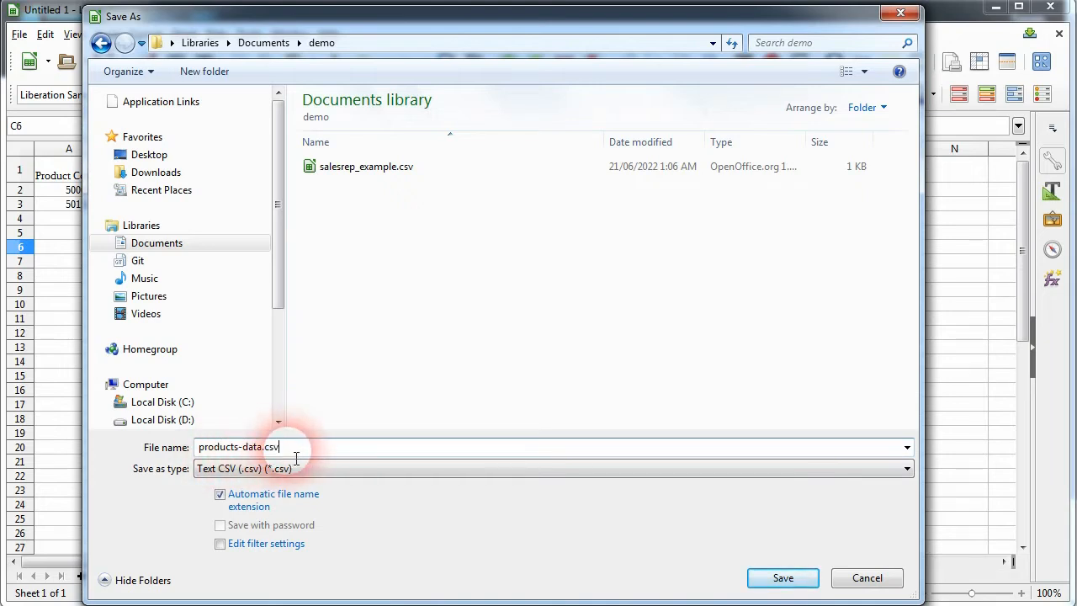
left_click(223, 471)
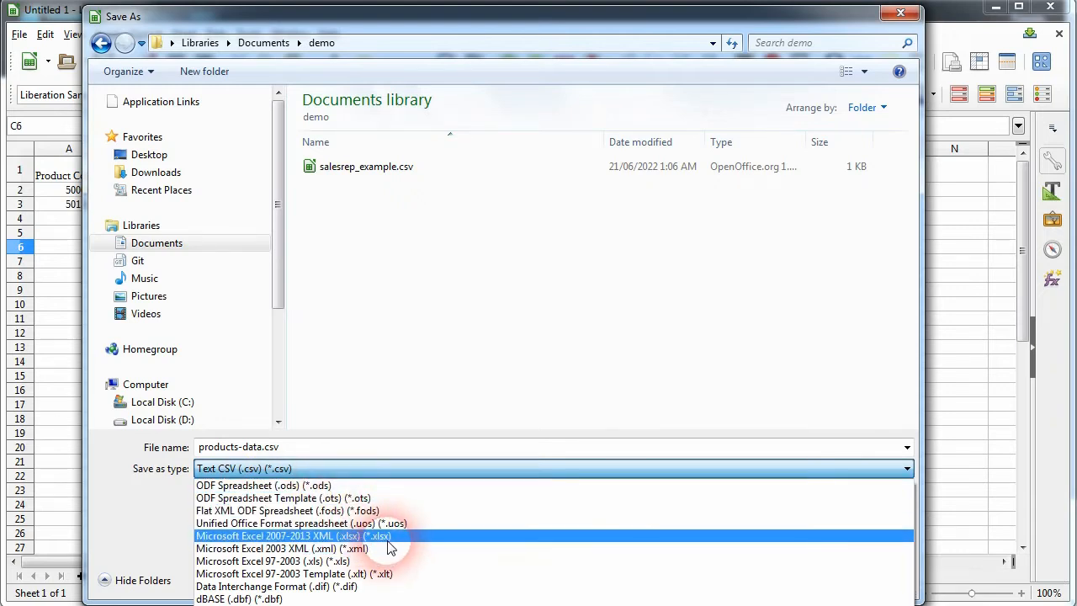
left_click(370, 468)
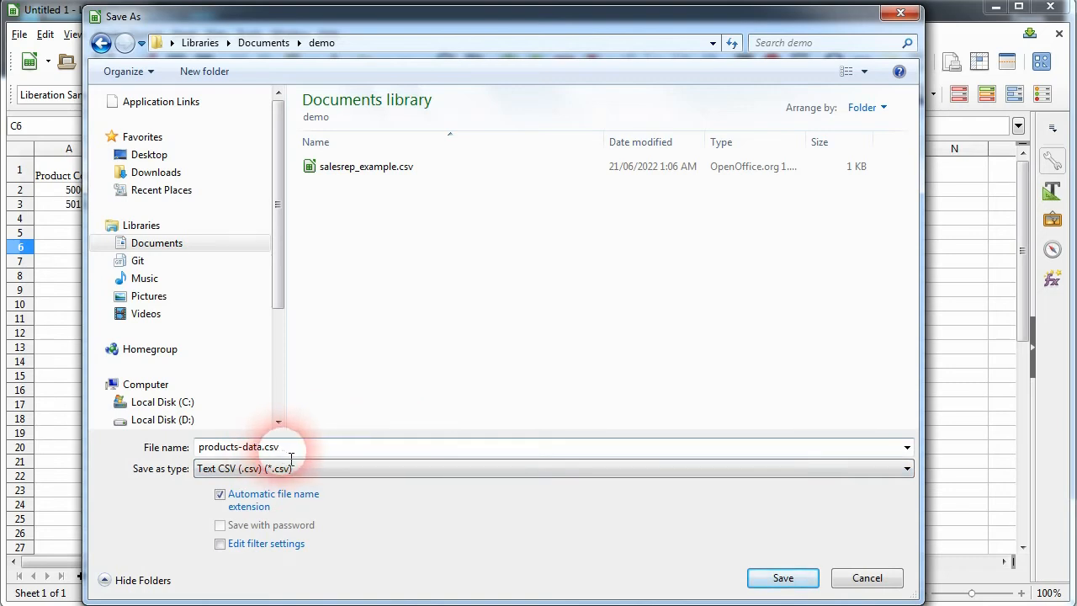
left_click(782, 577)
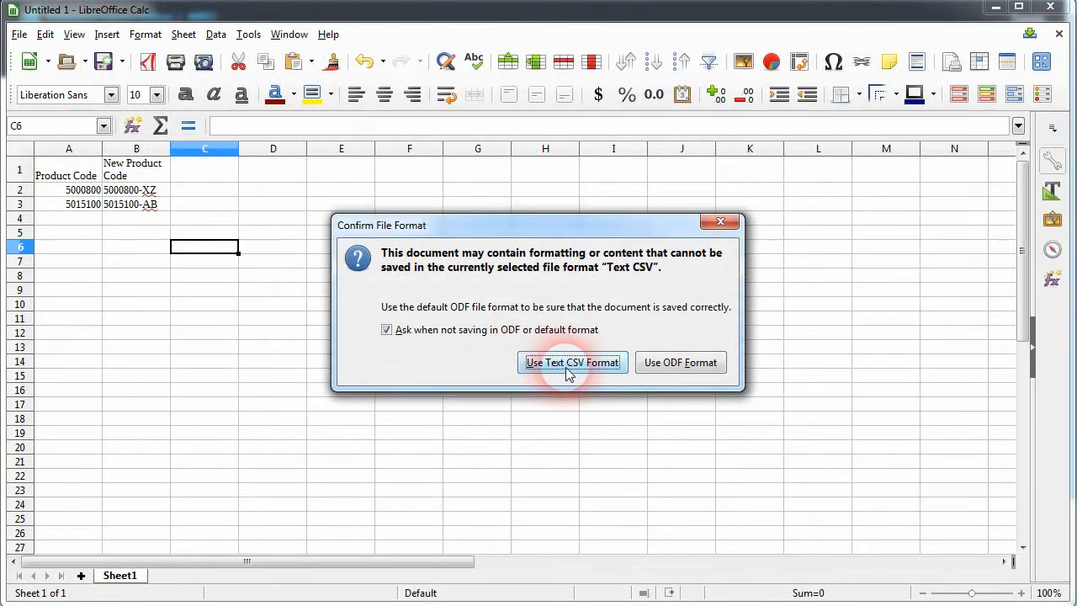
left_click(573, 373)
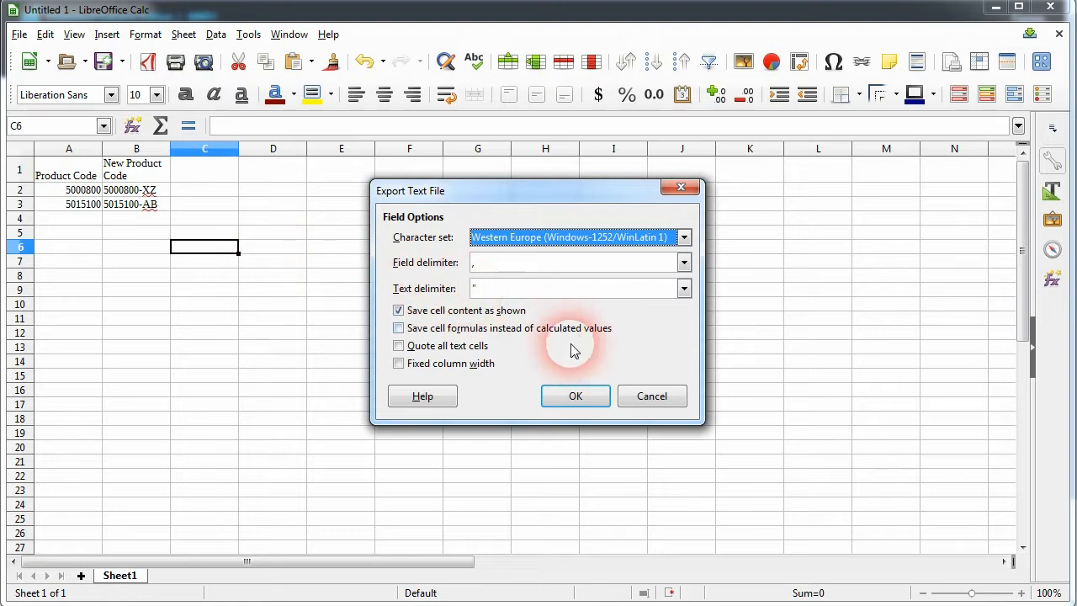
left_click(589, 389)
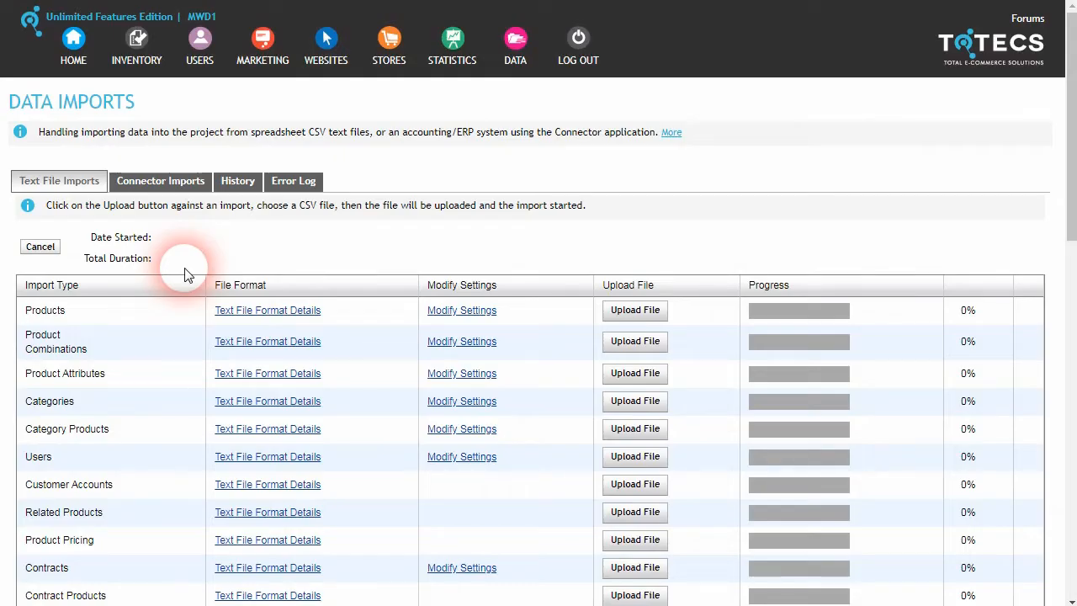
Upload products-data.csv to the Products import in TOTECS and open the import error log.
left_click(642, 312)
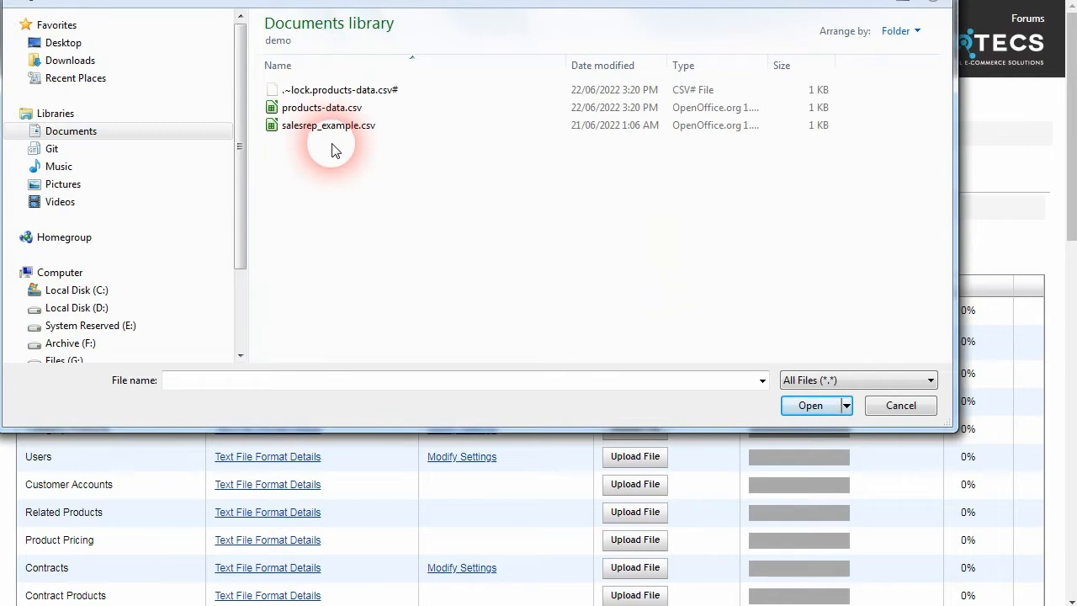
left_click(323, 107)
left_click(810, 405)
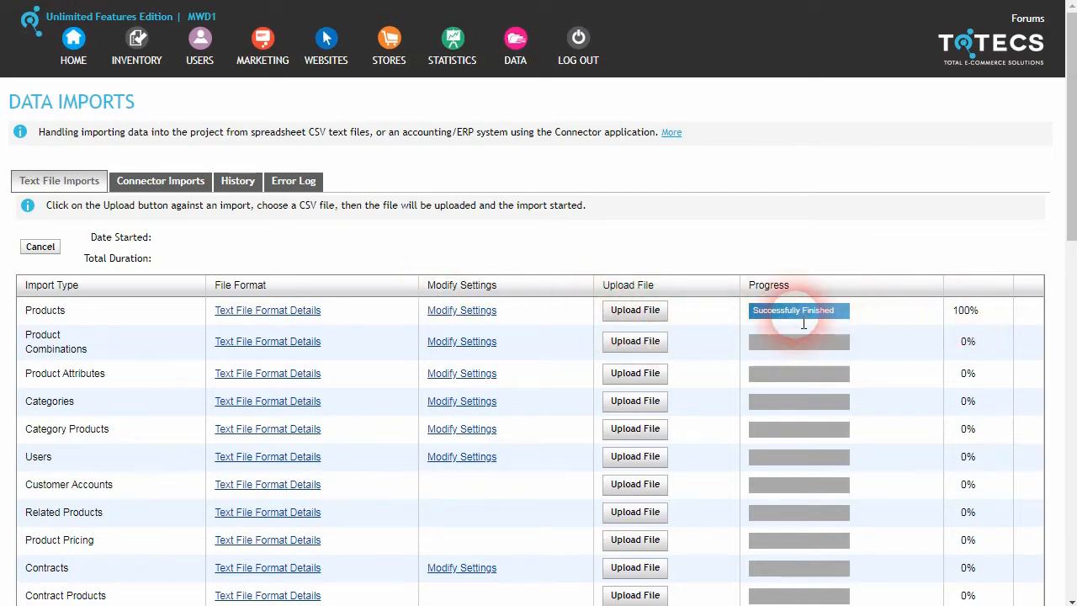
left_click(286, 184)
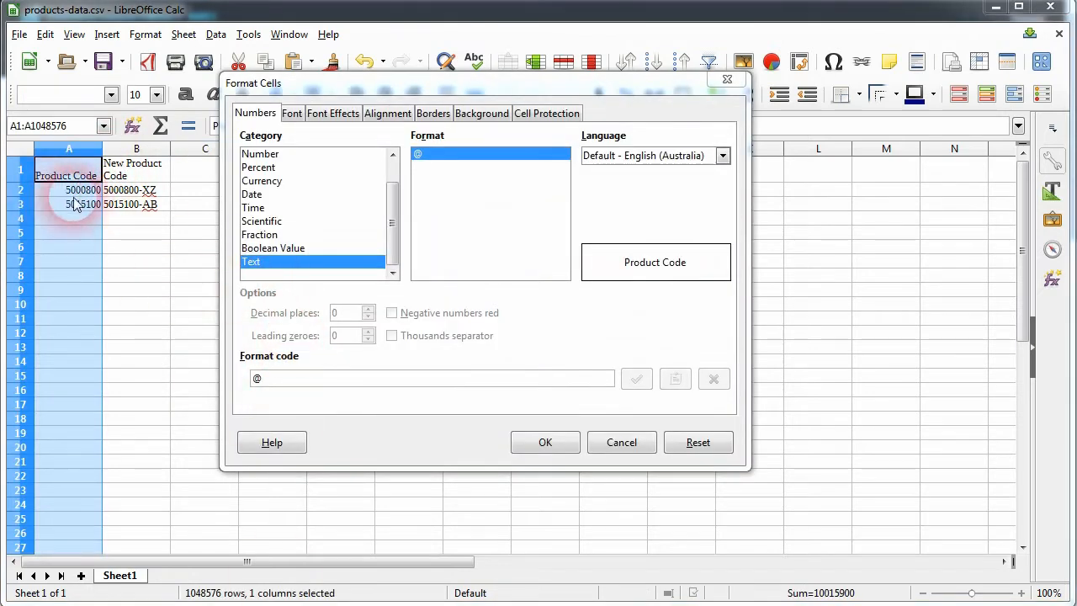
In Calc, format the Product Code column as text and save products-data.csv with codes 005000800, 005000800-XZ, 005015100 and 005015100-AB.
left_click(551, 442)
left_click(96, 229)
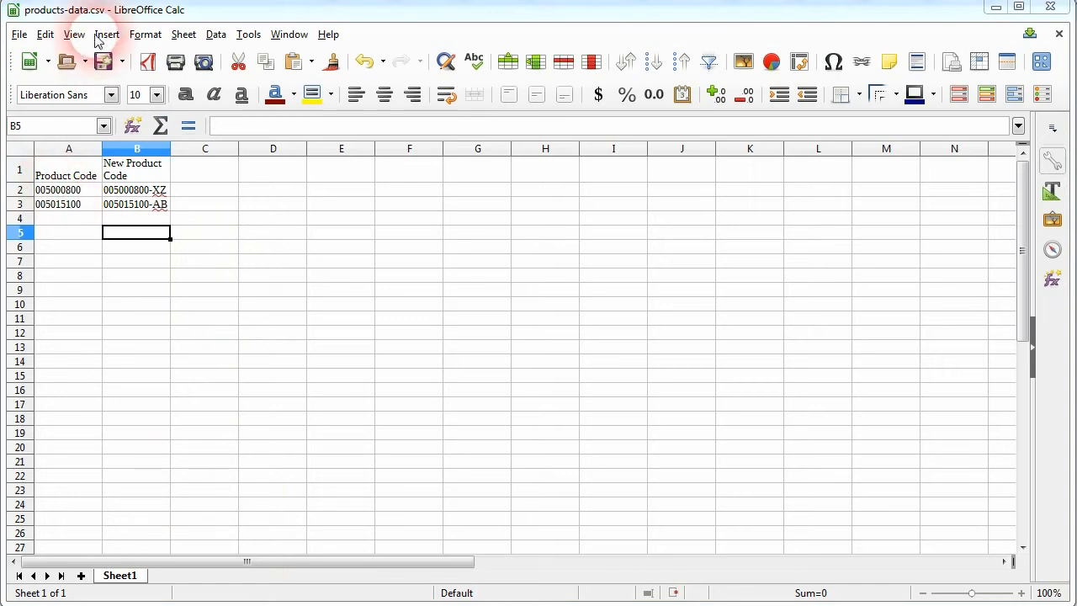
left_click(105, 62)
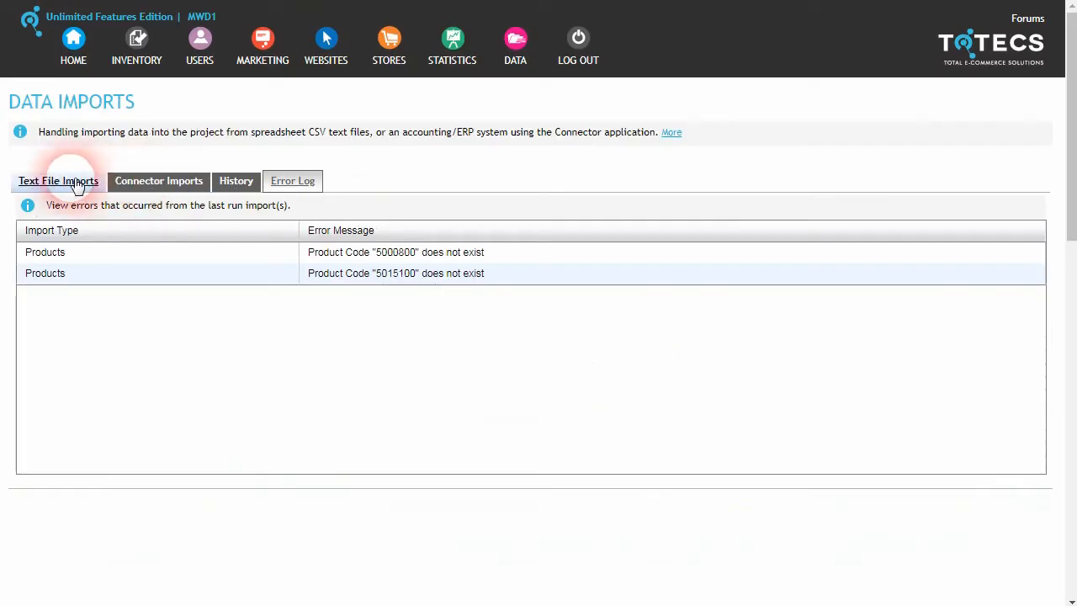
Upload products-data.csv to the Products text file import again and check the import error log.
left_click(63, 181)
left_click(624, 306)
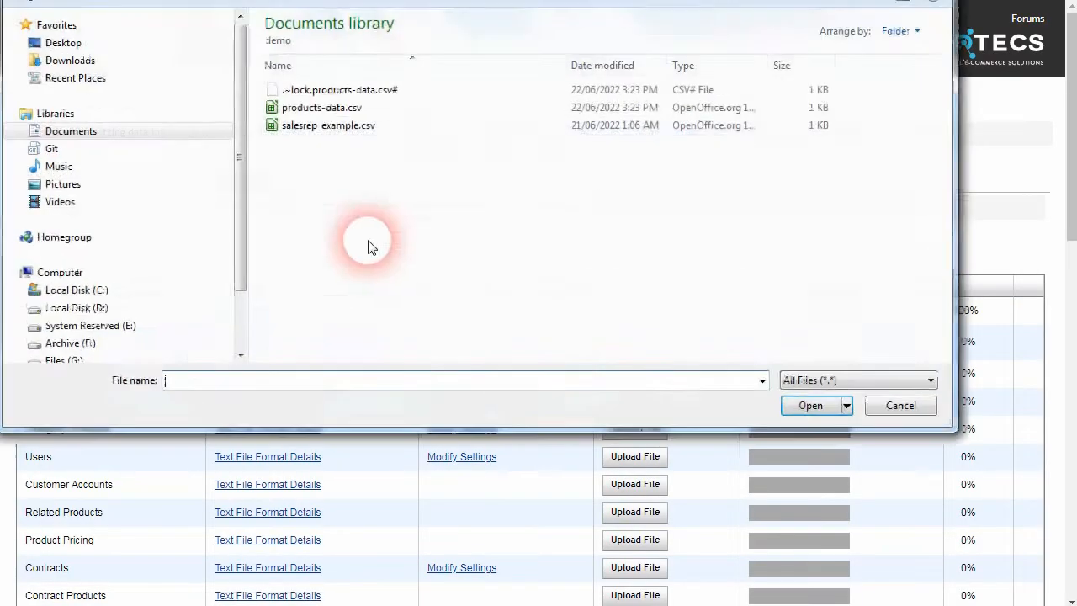
left_click(320, 108)
left_click(829, 406)
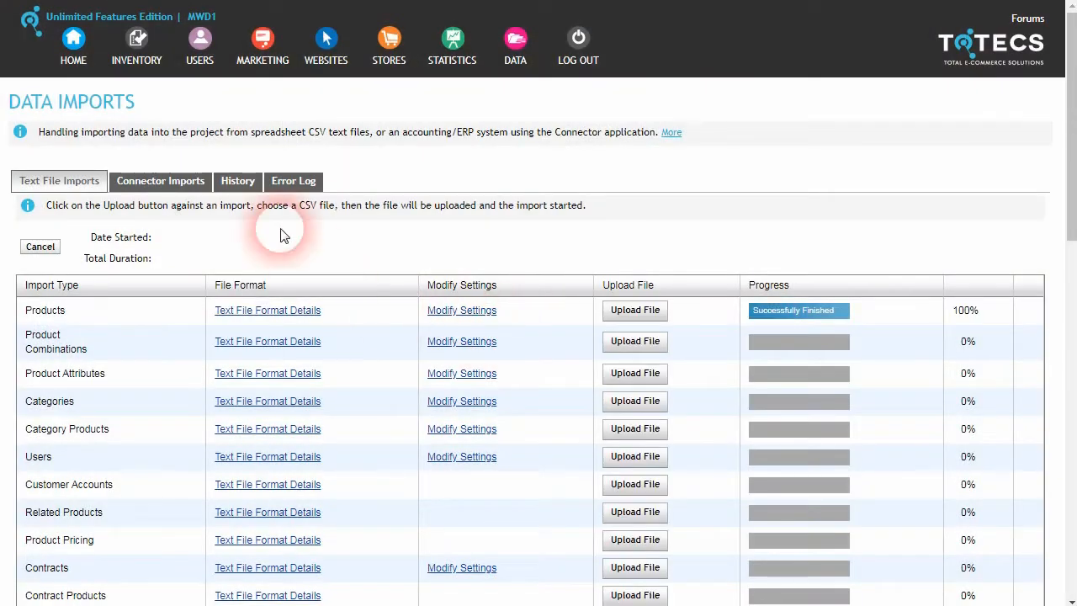
left_click(290, 184)
left_click(89, 183)
Rerun the search for all products in Product Search and check the new code of the Kensington CD Mailer product.
left_click(341, 38)
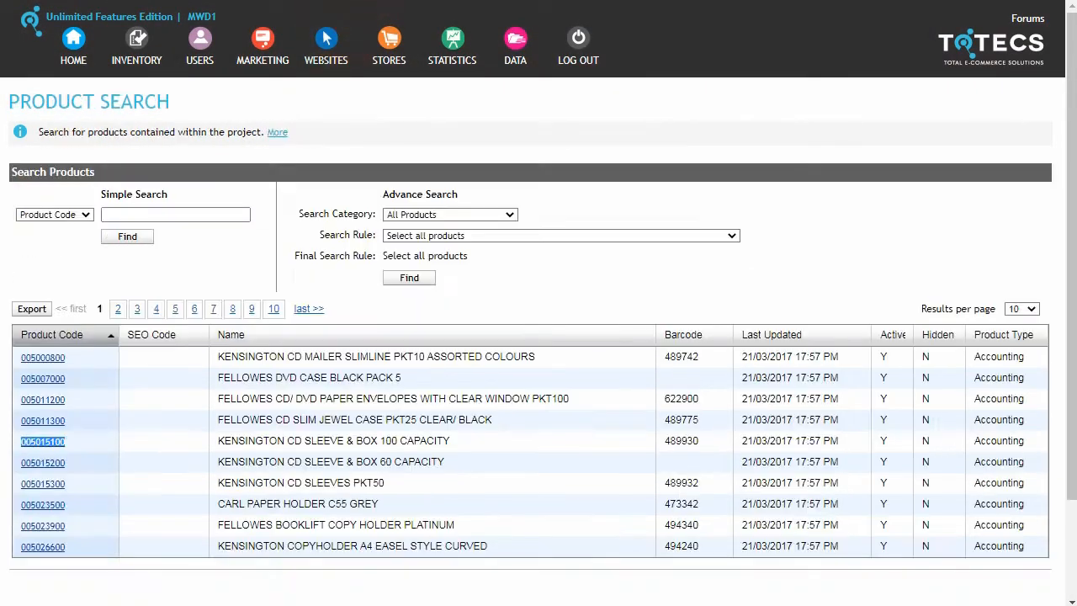
left_click(410, 285)
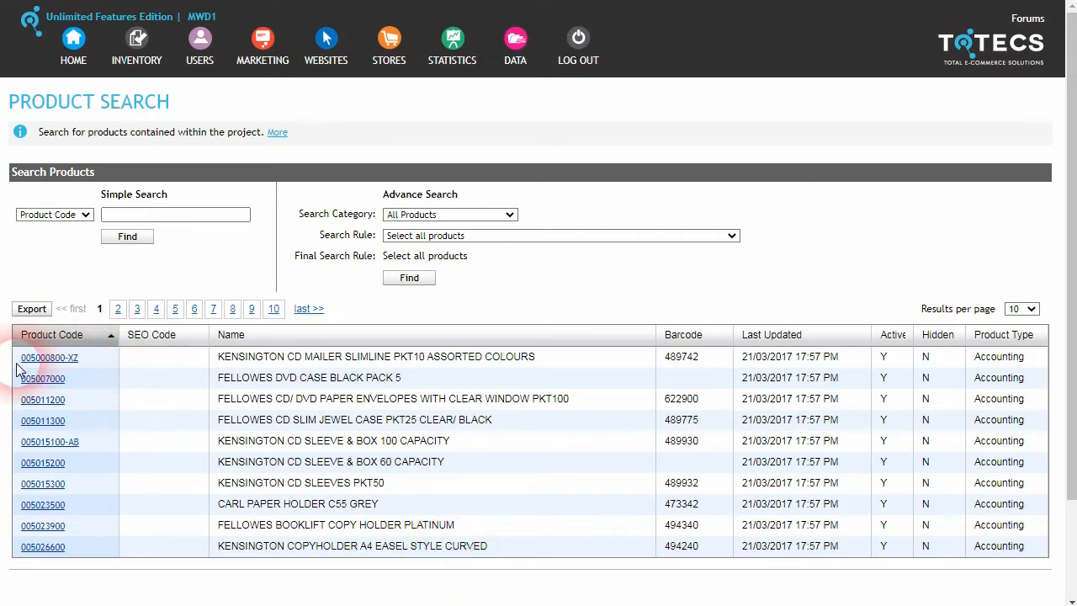
left_click_drag(23, 371, 71, 367)
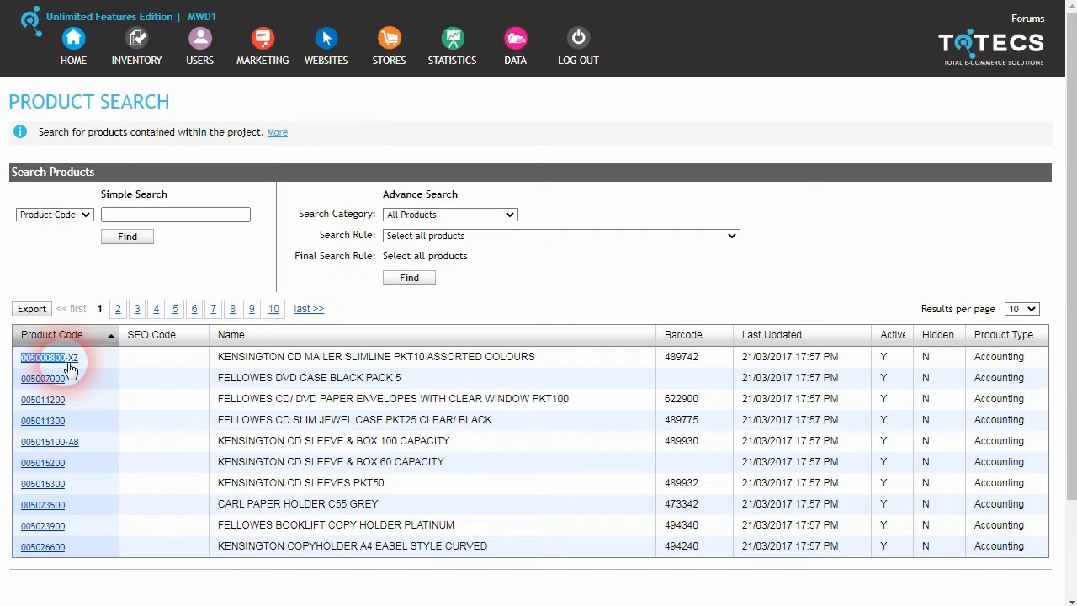
left_click_drag(71, 368, 83, 368)
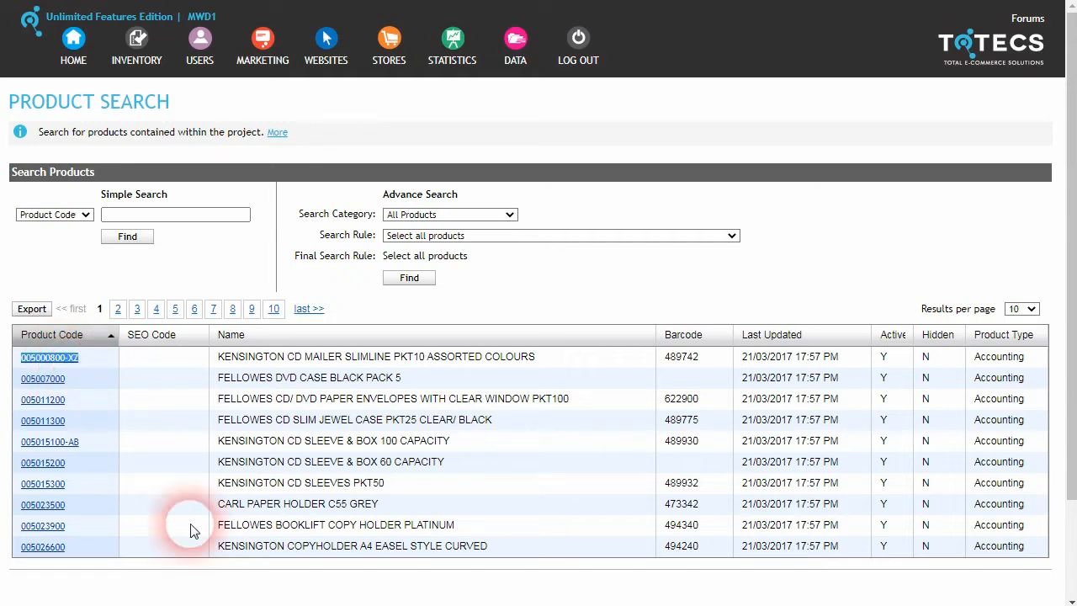
left_click(217, 582)
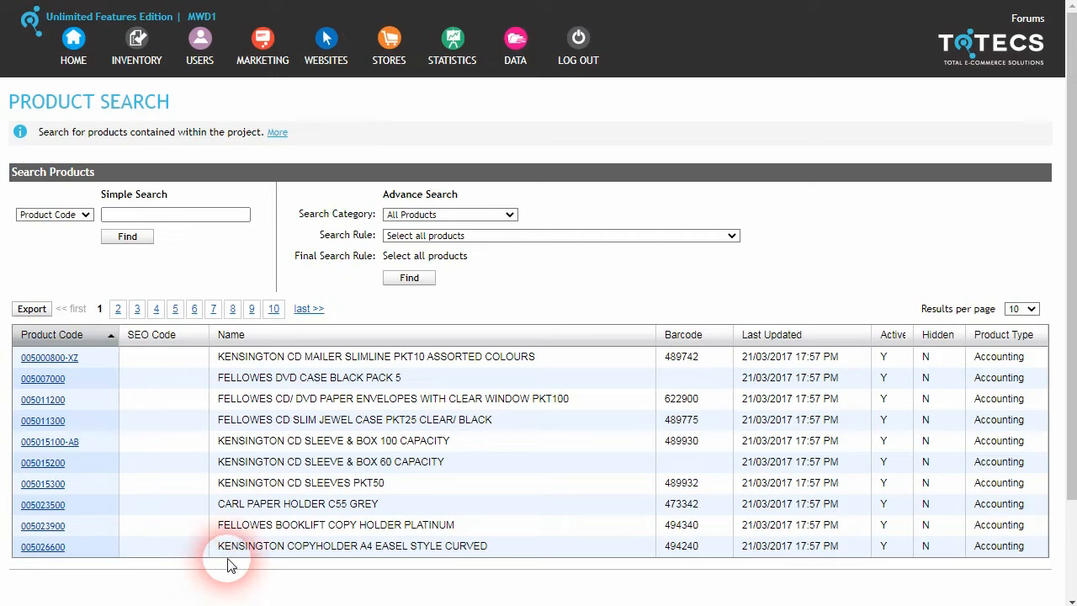
In Order Surcharges, set the Handling Fee rule's Each Item_id LIKE value to 005000800-XZ and submit it.
mouse_move(391, 41)
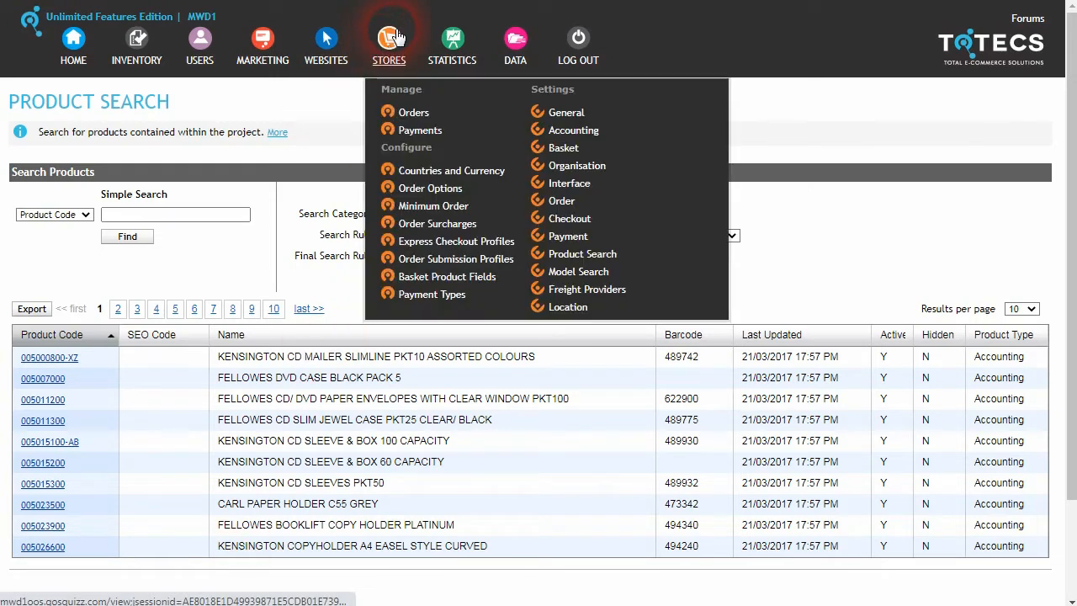
left_click(438, 225)
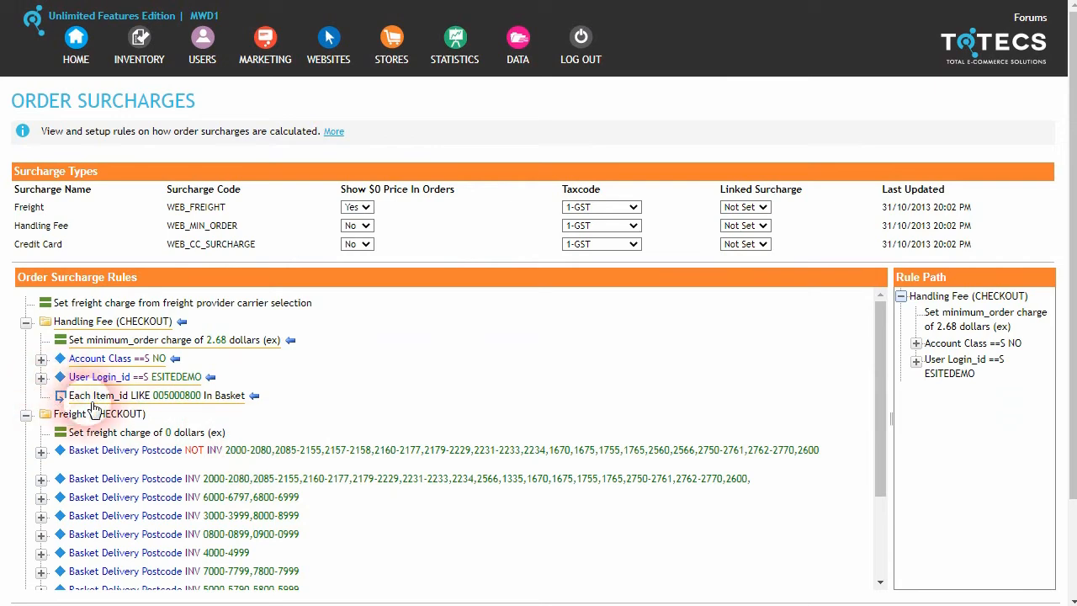
left_click(179, 397)
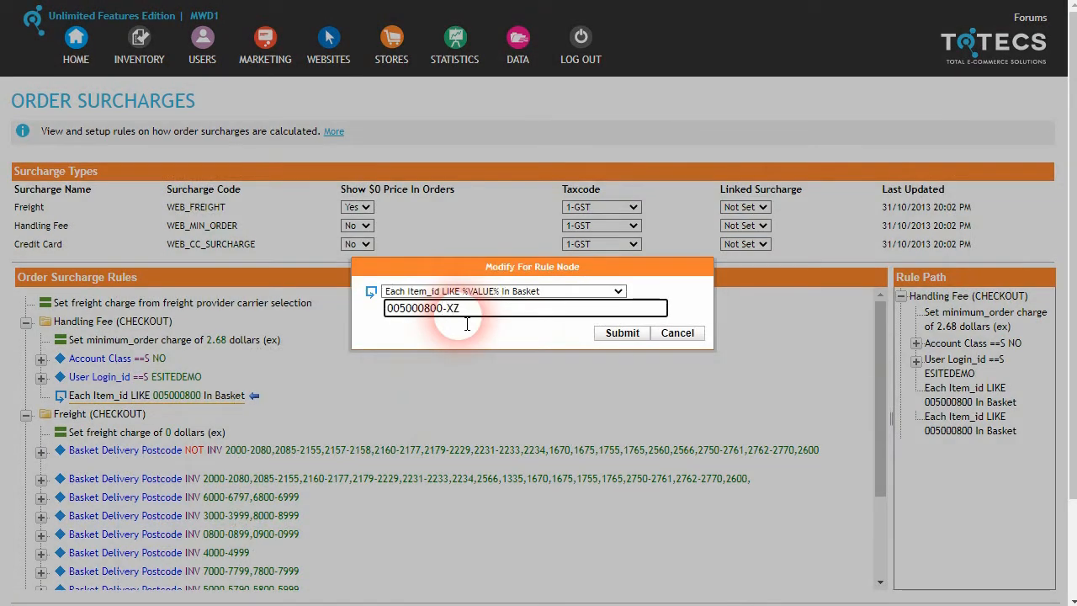
left_click(623, 333)
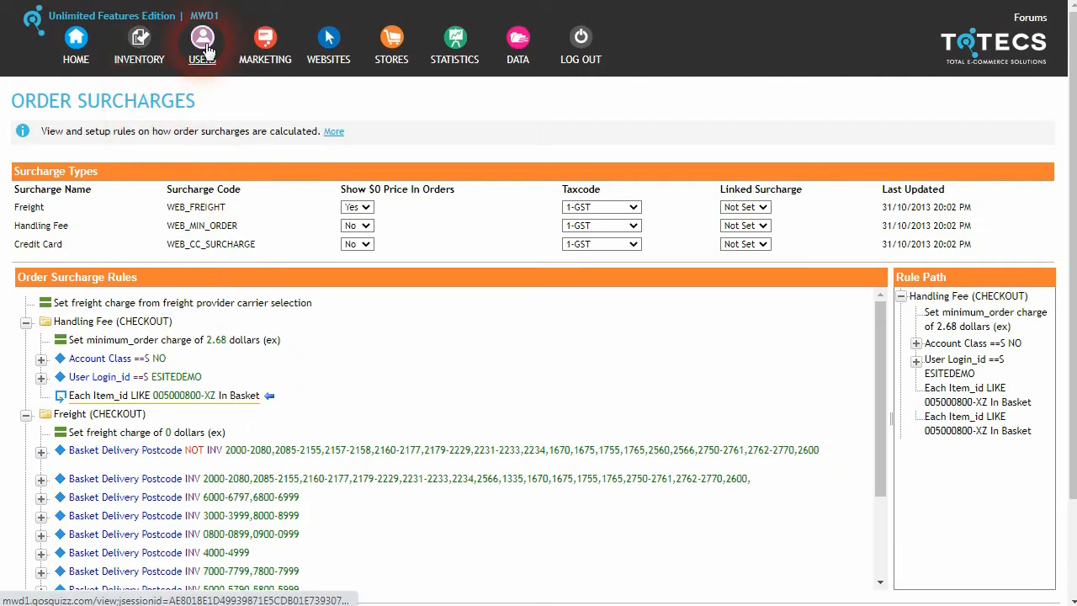
Go to the user roles and open the Contract Only inventory role for editing.
mouse_move(210, 52)
right_click(267, 204)
left_click(295, 209)
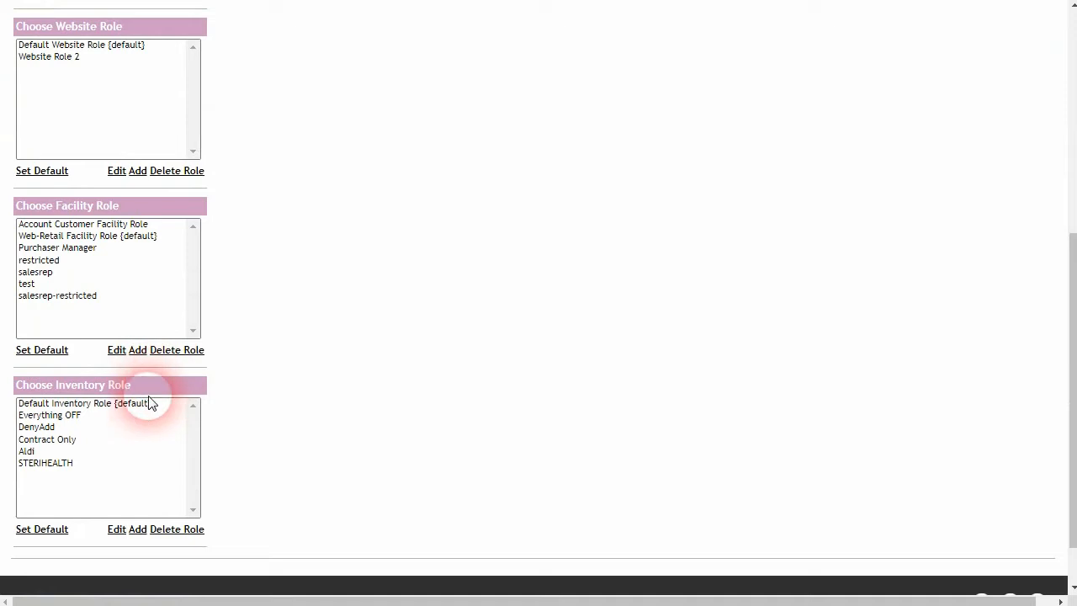
left_click(71, 415)
left_click(71, 440)
left_click(117, 529)
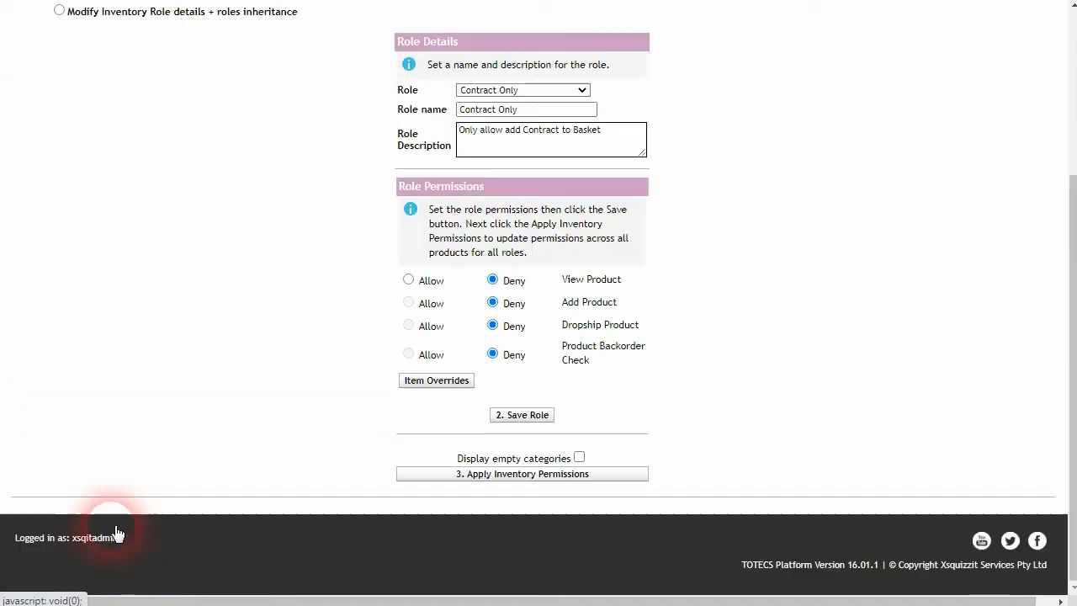
Add an item override allowing all permissions where Product Item Id equals 005000800-XZ, and apply the inventory permissions.
scroll(385, 396, "up", 1)
left_click(442, 464)
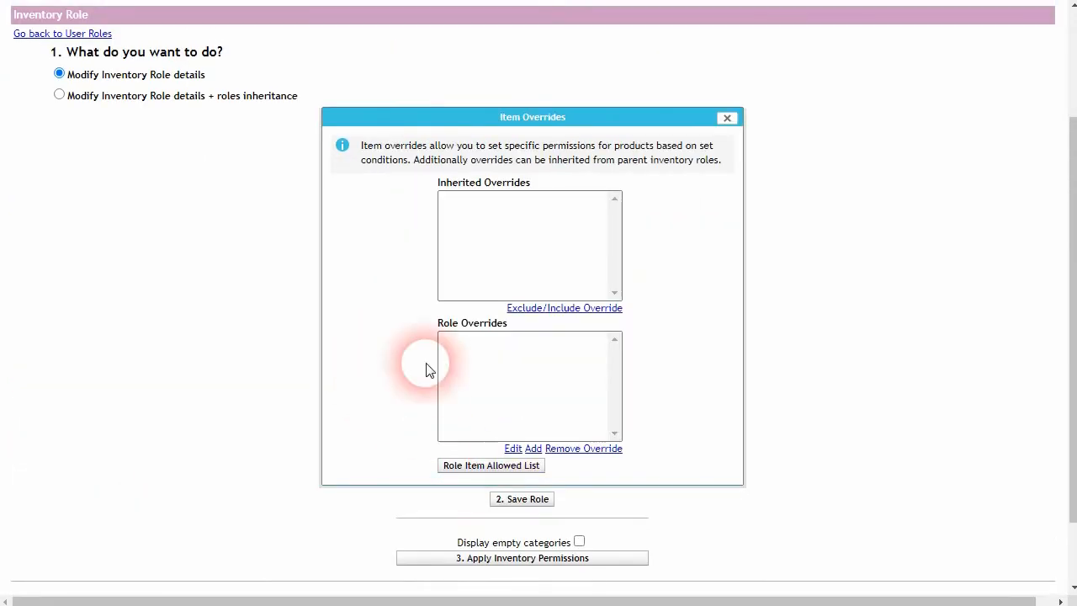
left_click(533, 449)
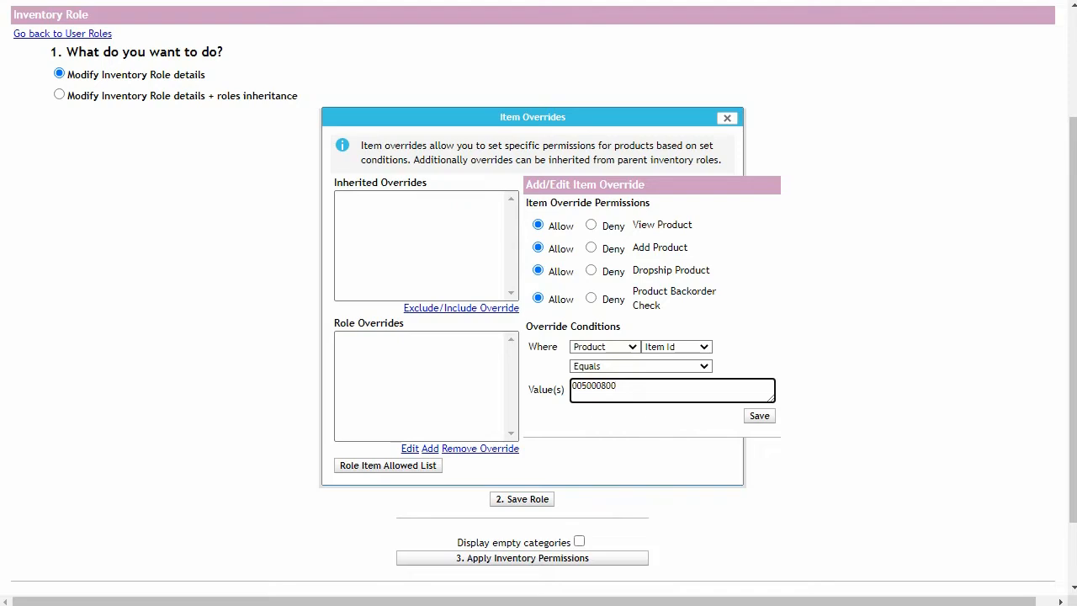
left_click(645, 406)
type("-XZ")
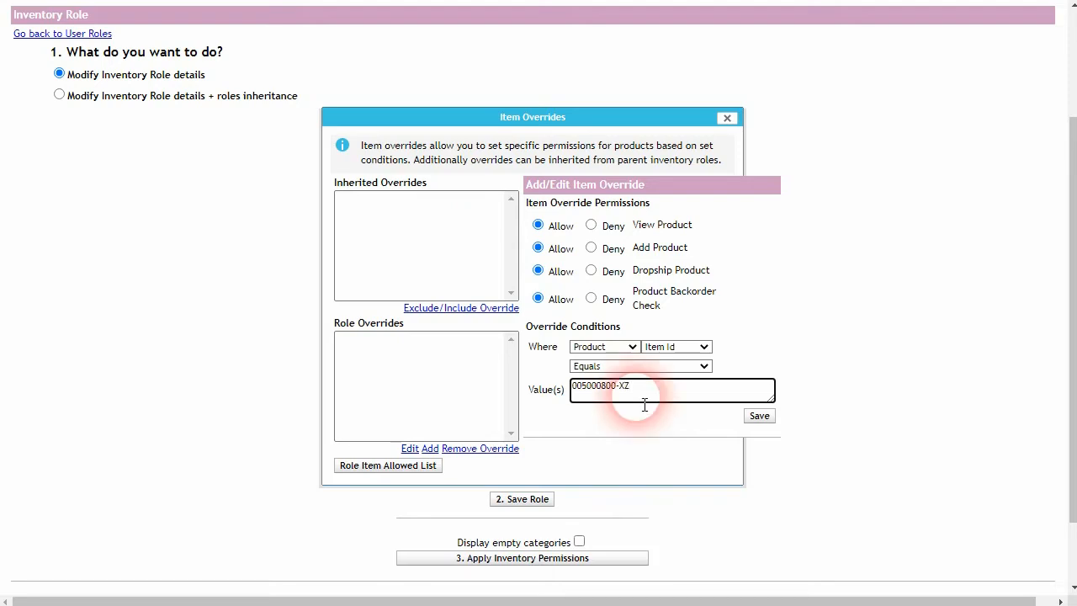
left_click(754, 418)
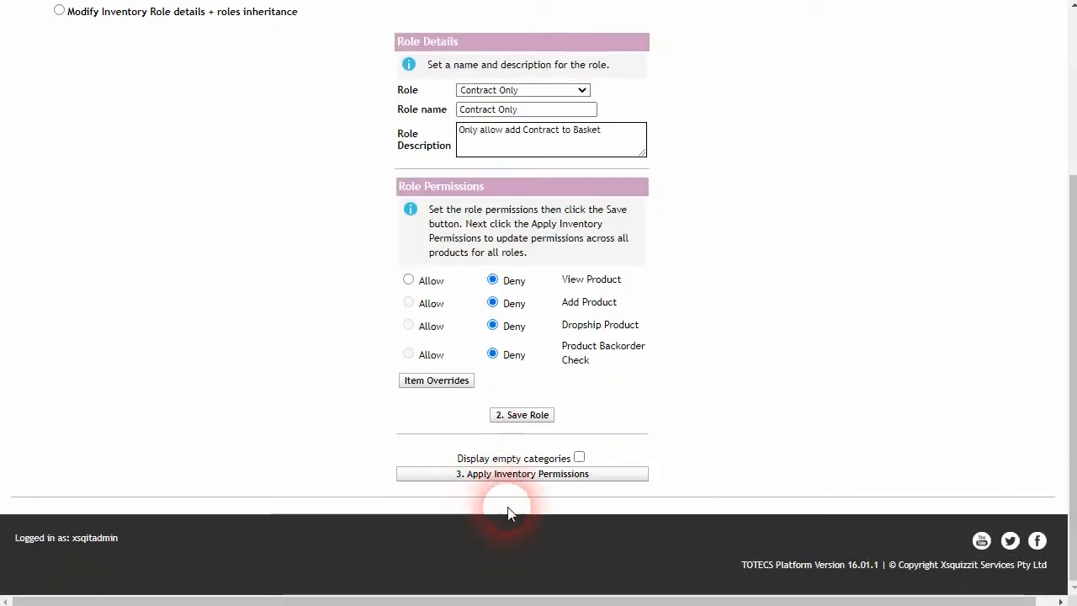
scroll(508, 514, "up", 1)
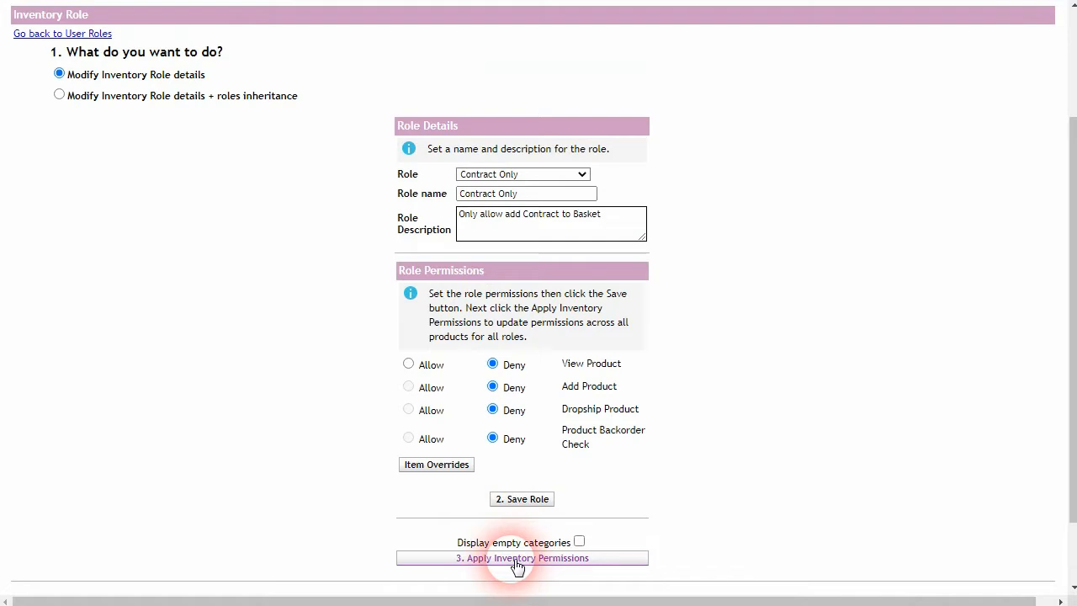
left_click(517, 558)
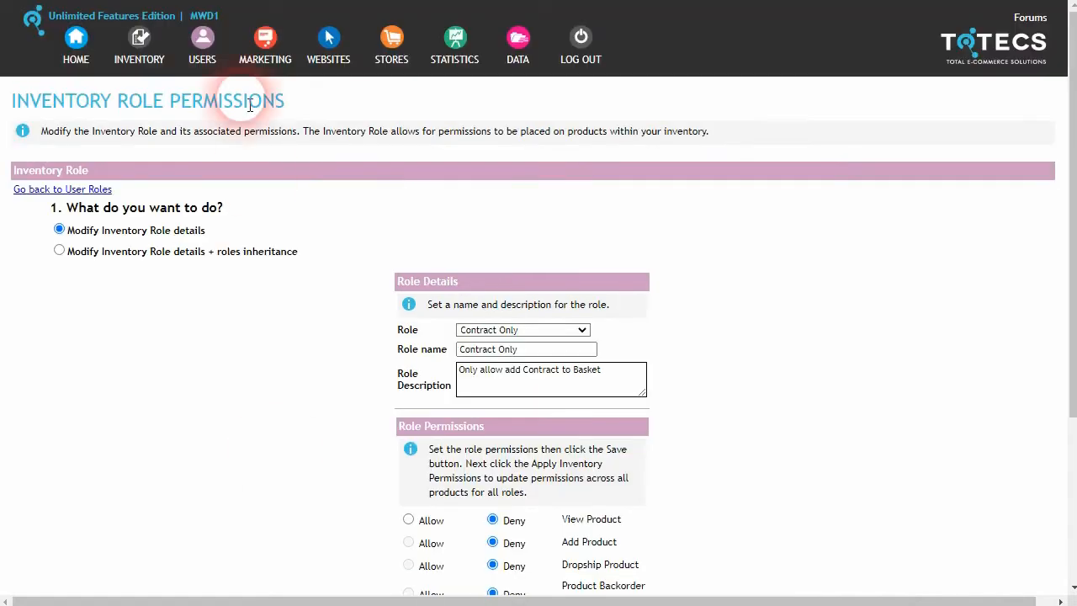
In Product Deals and Vouchers, change the product code rule of the "Buy over 10 office chairs and get 50% off" deal to 005000800-XZ.
mouse_move(265, 50)
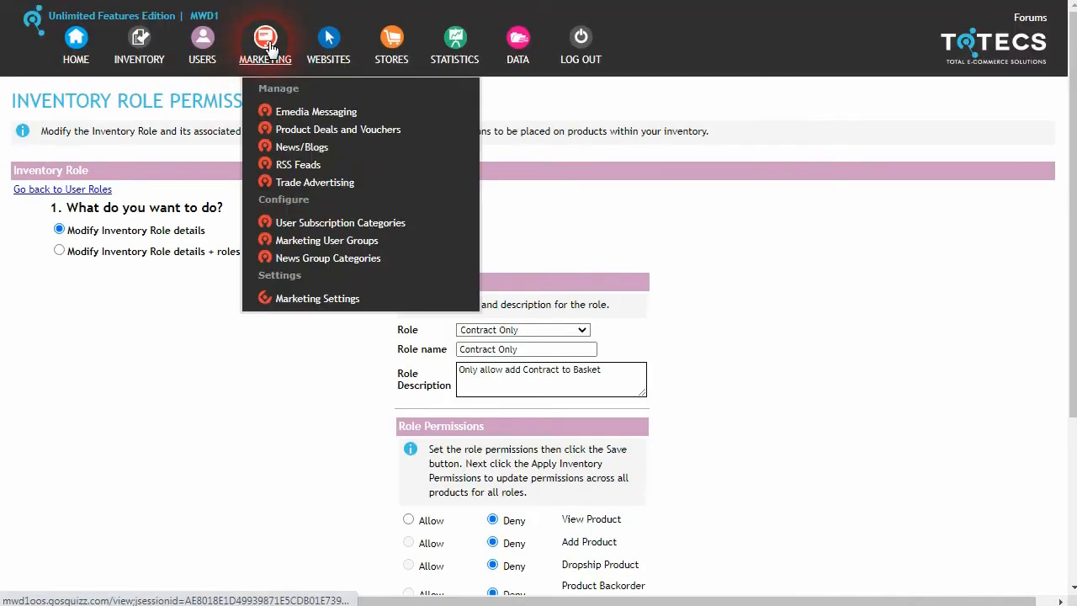
right_click(341, 133)
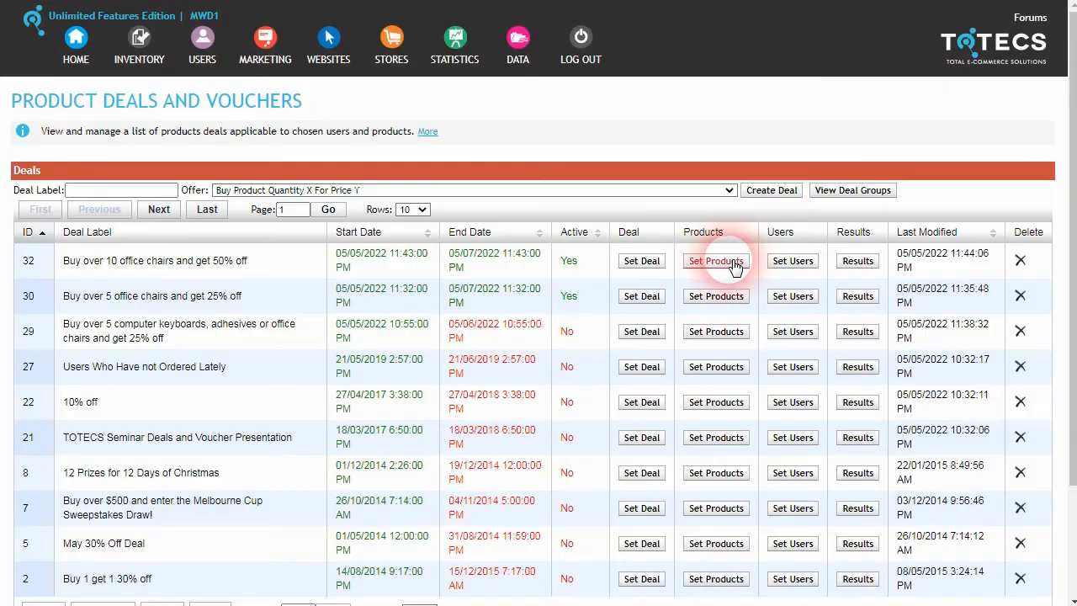
left_click(716, 261)
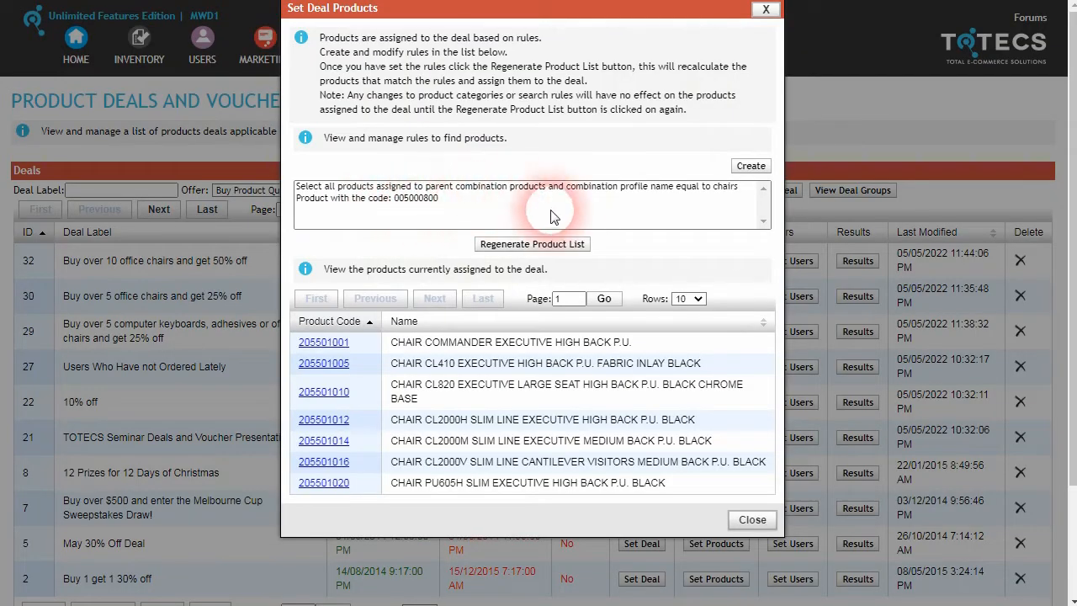
left_click(419, 198)
left_click(705, 166)
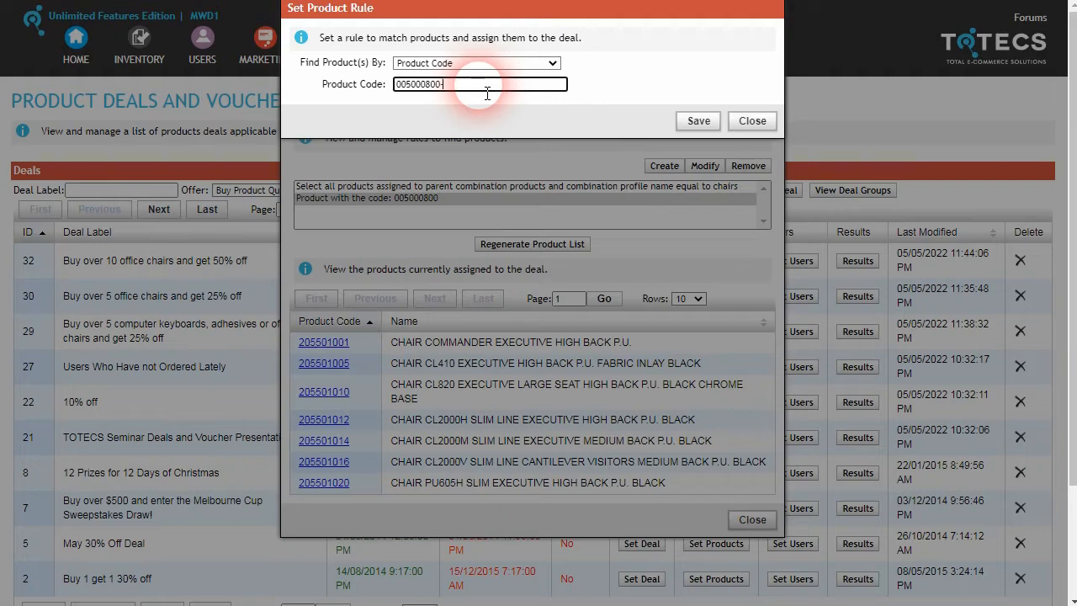
type("-XZ")
left_click(699, 121)
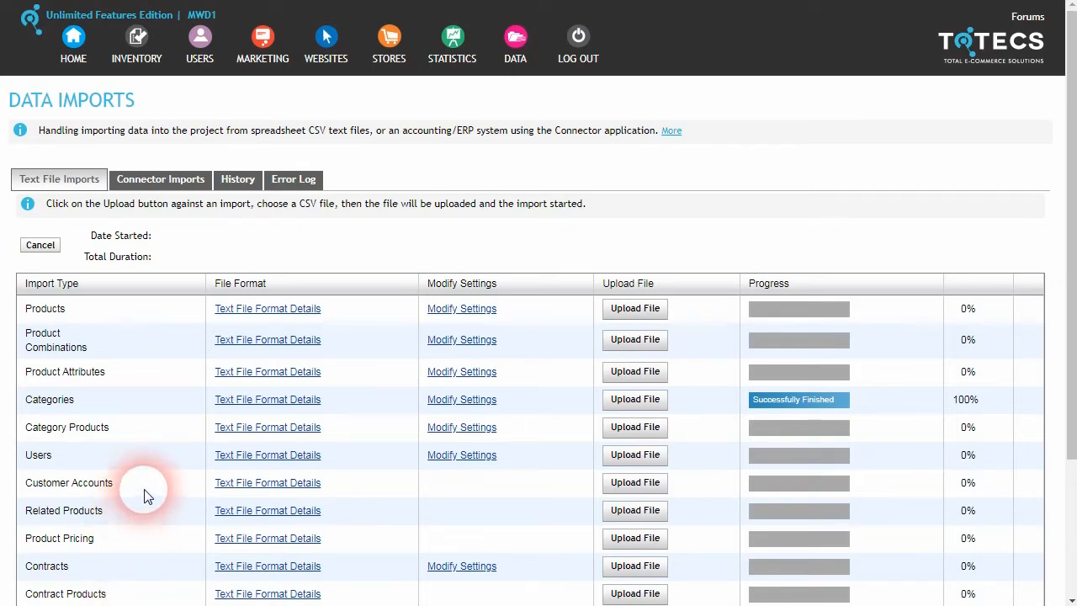
View the Categories import's text file format details and examine the Category Code and New Category Code columns.
left_click(276, 407)
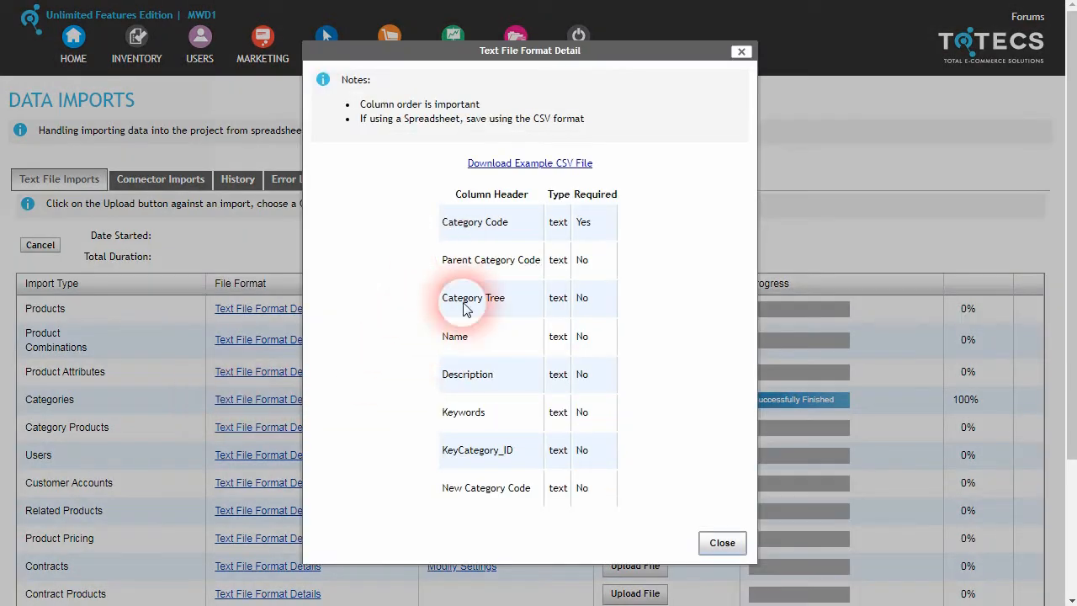
left_click_drag(441, 491, 528, 490)
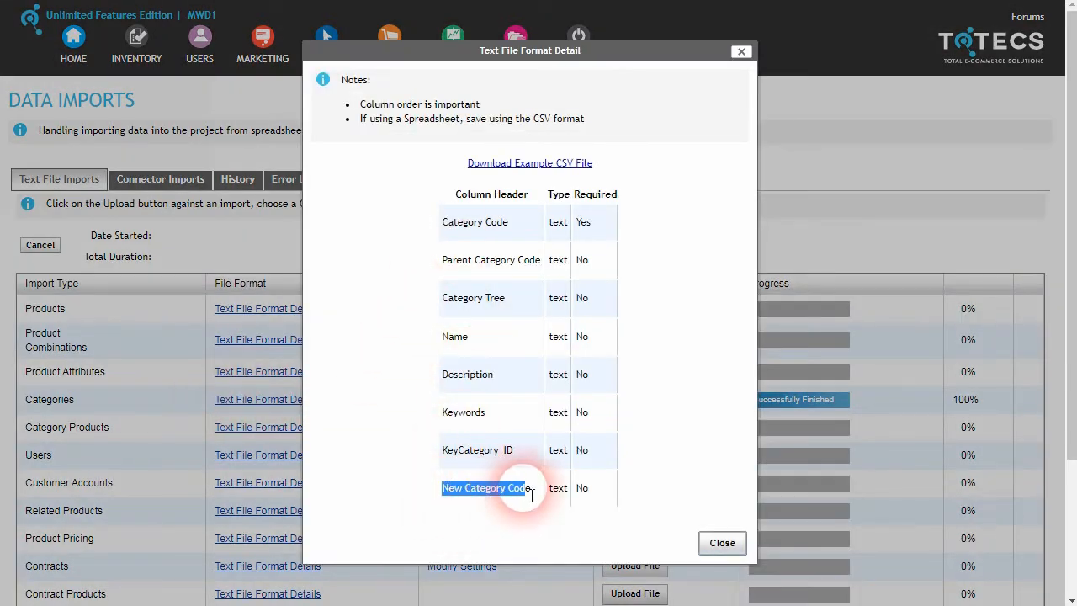
left_click(533, 489)
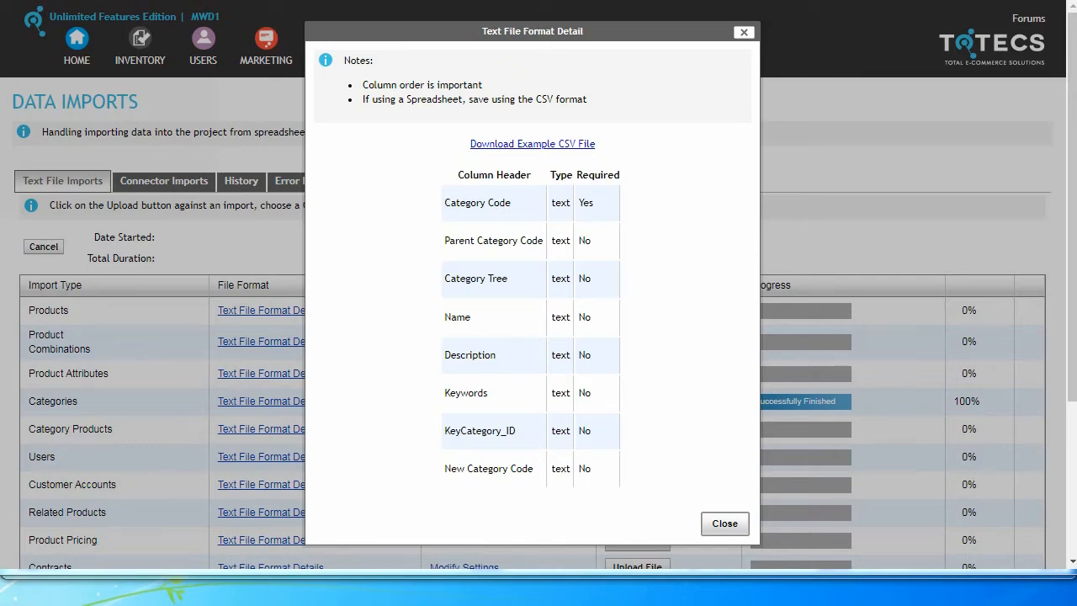
mouse_move(534, 210)
left_mouse_down()
mouse_move(446, 209)
mouse_move(514, 213)
left_mouse_up()
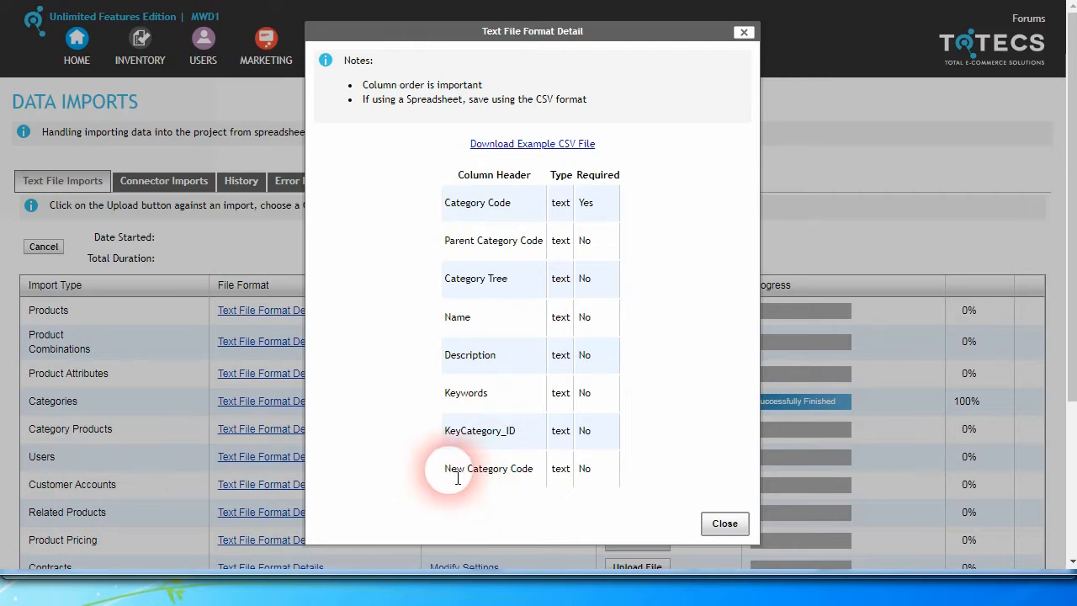
left_click_drag(458, 478, 536, 474)
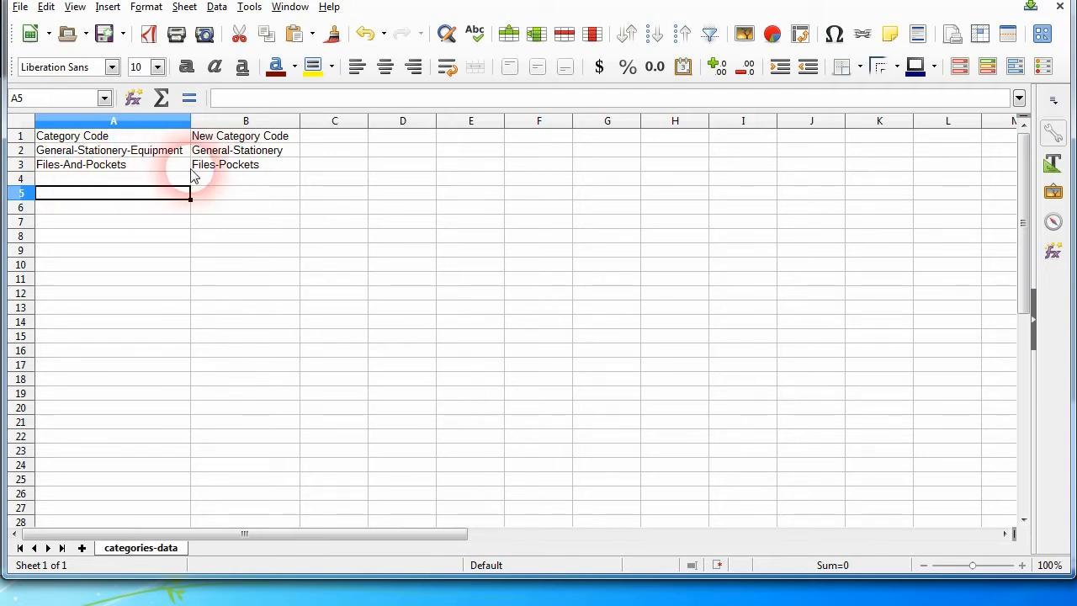
Save categories-data.csv with the old and new category codes, and upload it to the Categories import, checking the error log.
left_click(101, 37)
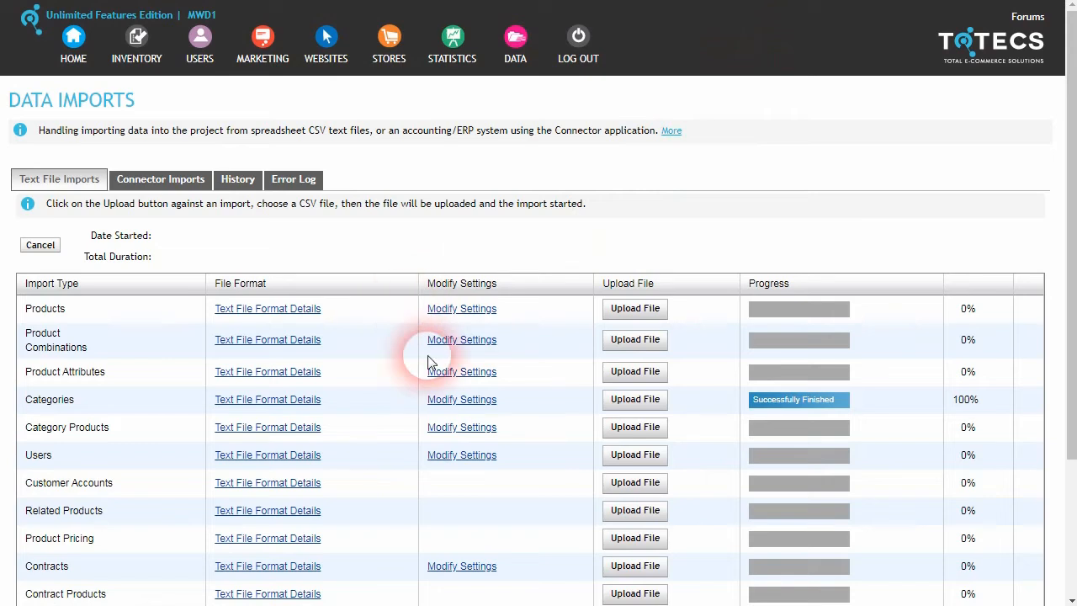
left_click(637, 403)
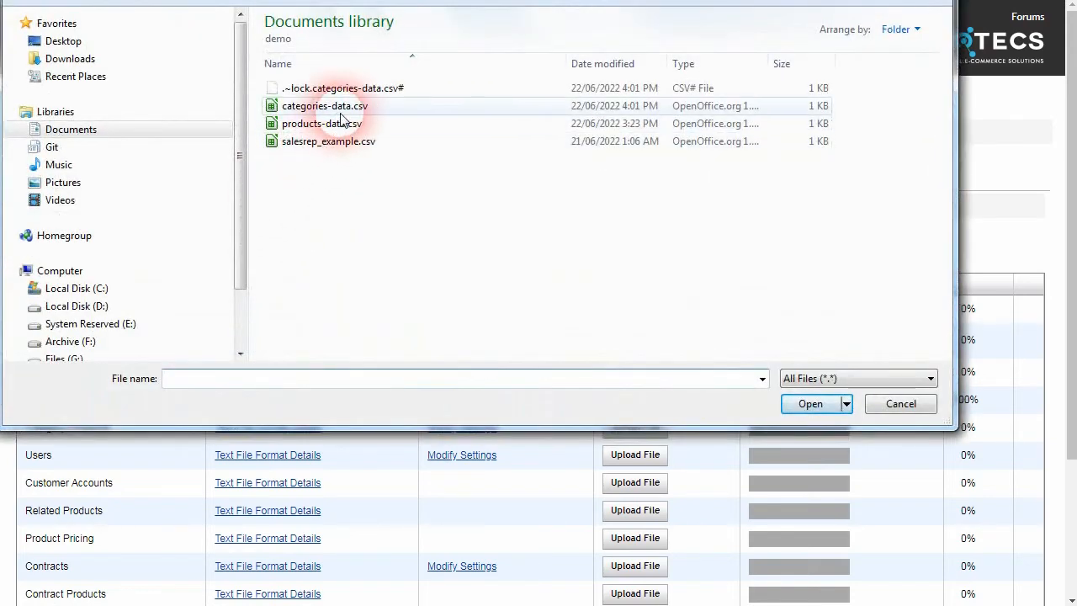
left_click(341, 112)
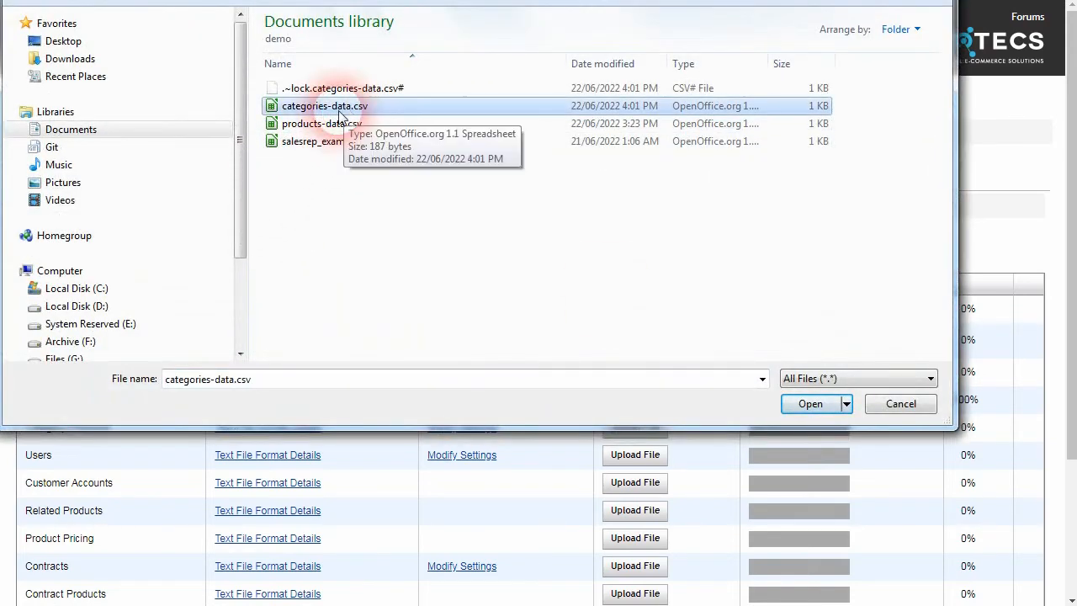
left_click(803, 404)
left_click(280, 182)
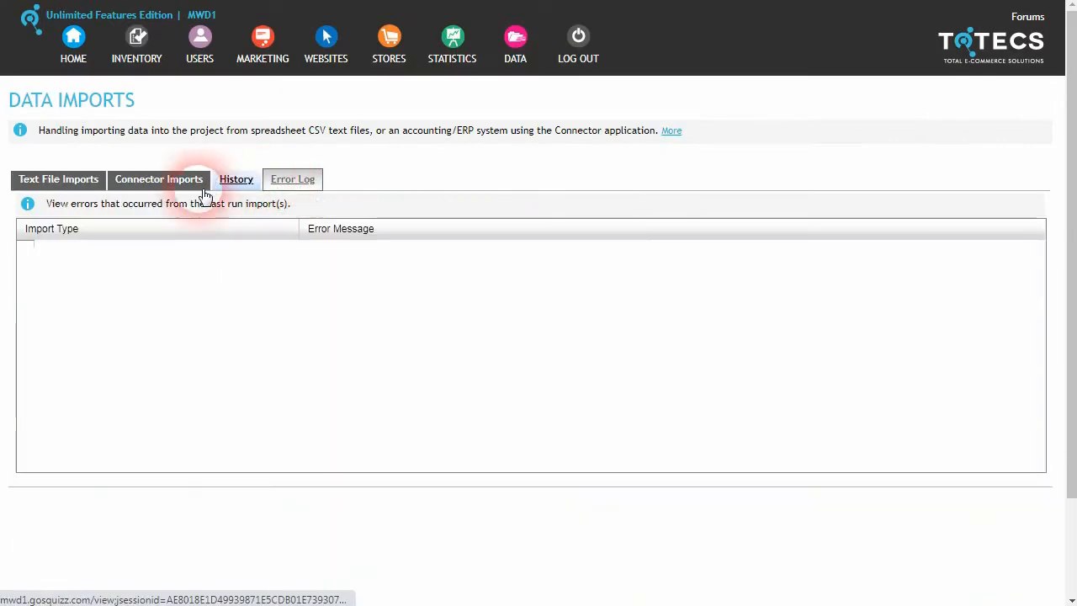
left_click(58, 182)
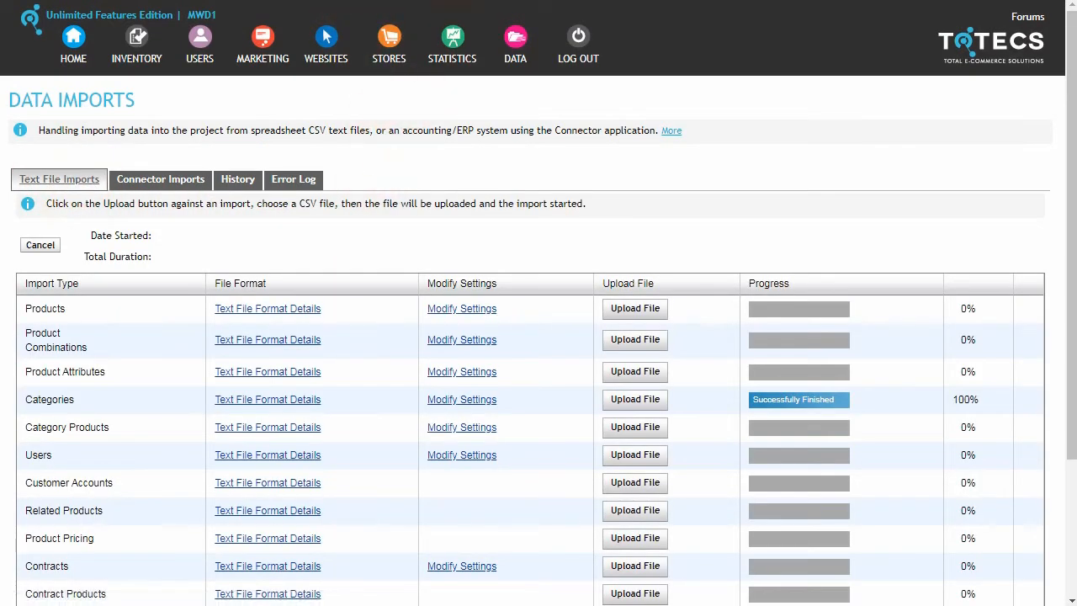
Open the General Stationery category for editing in the mirrored_tree_1 category tree and check its category code.
left_click(488, 1)
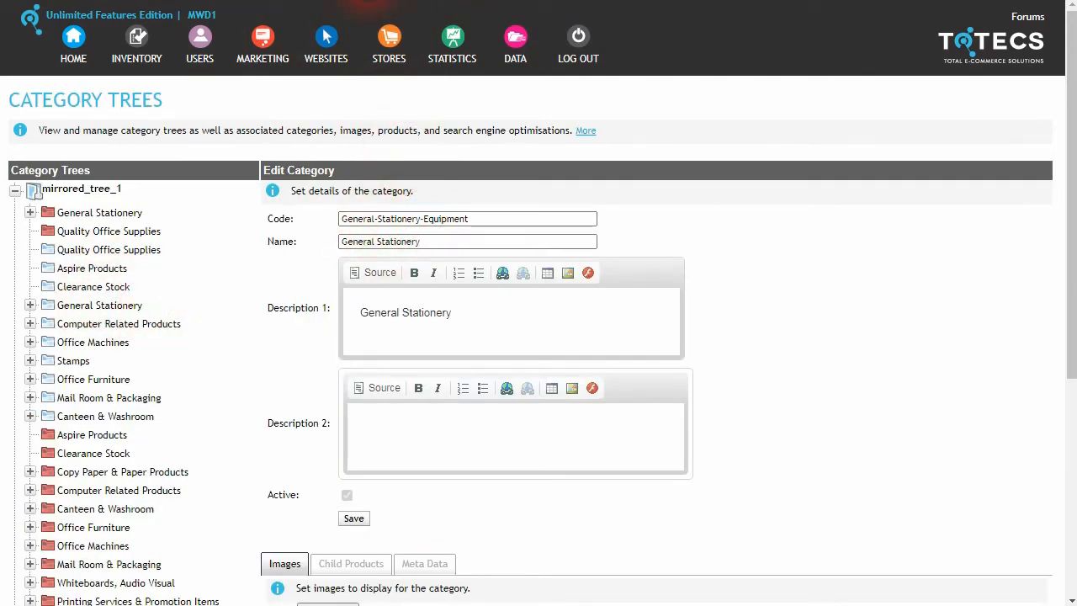
right_click(140, 286)
left_click(149, 342)
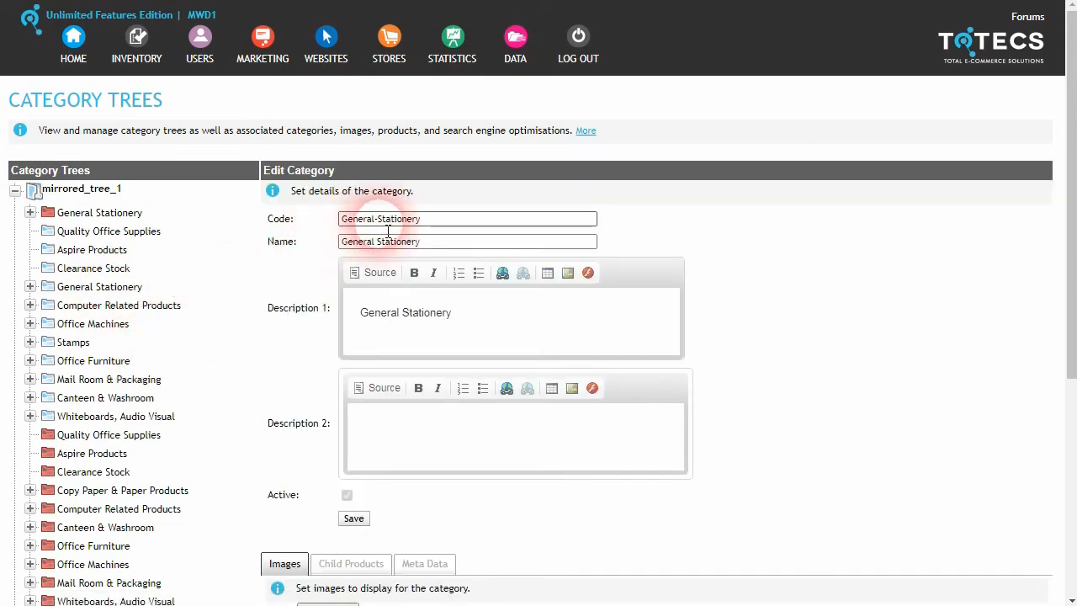
left_click(30, 286)
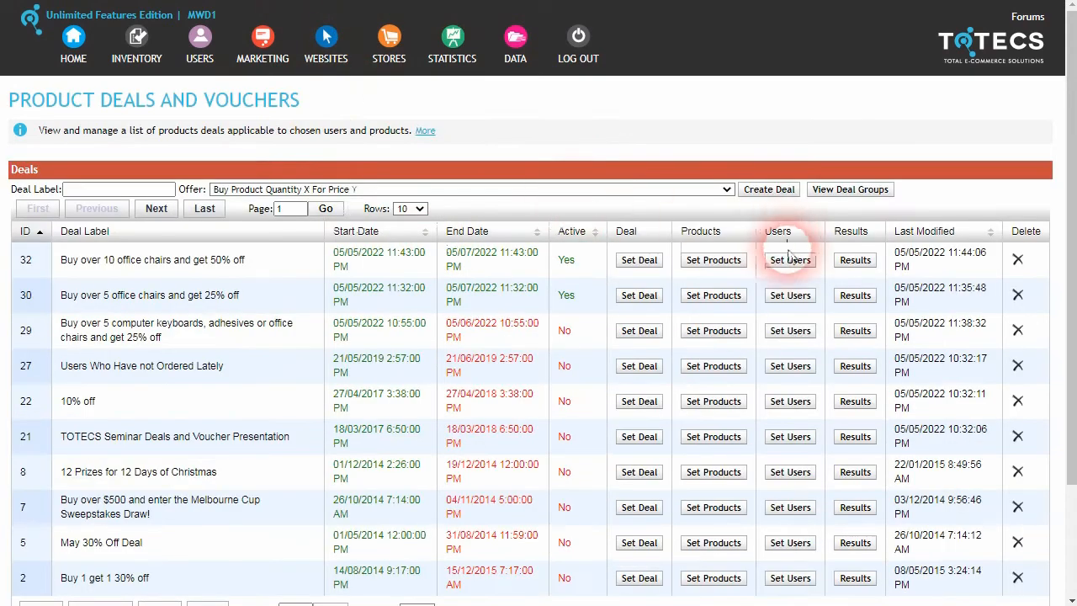
Add a product rule matching Category Code General-Stationery-Equipment to the "Buy over 10 office chairs and get 50% off" deal.
left_click(713, 259)
left_click(748, 165)
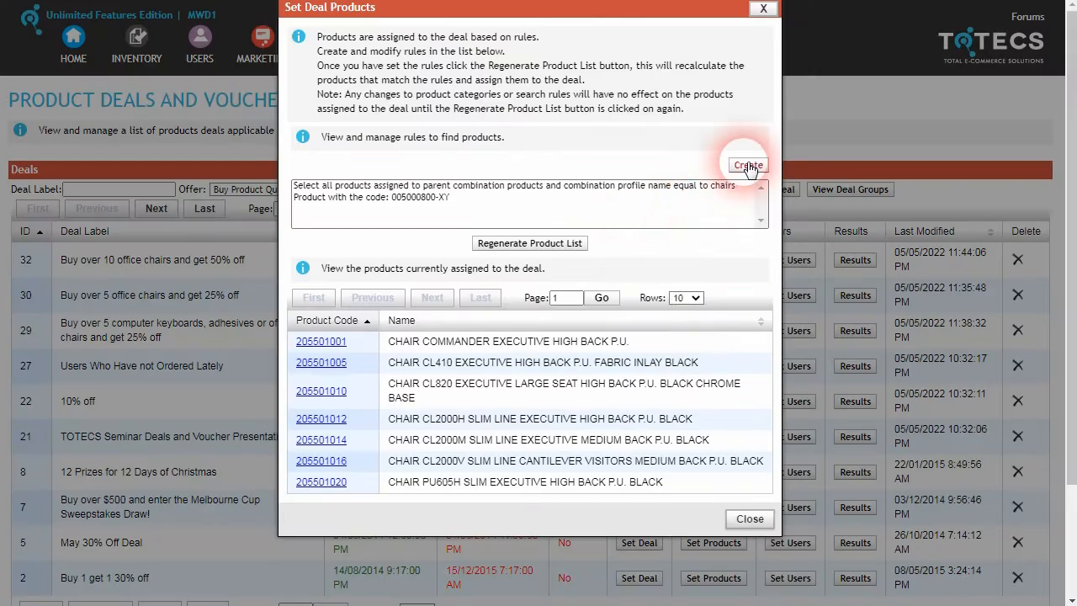
left_click(474, 62)
left_click(450, 84)
left_click(451, 89)
type("General-Stationery-Equipment")
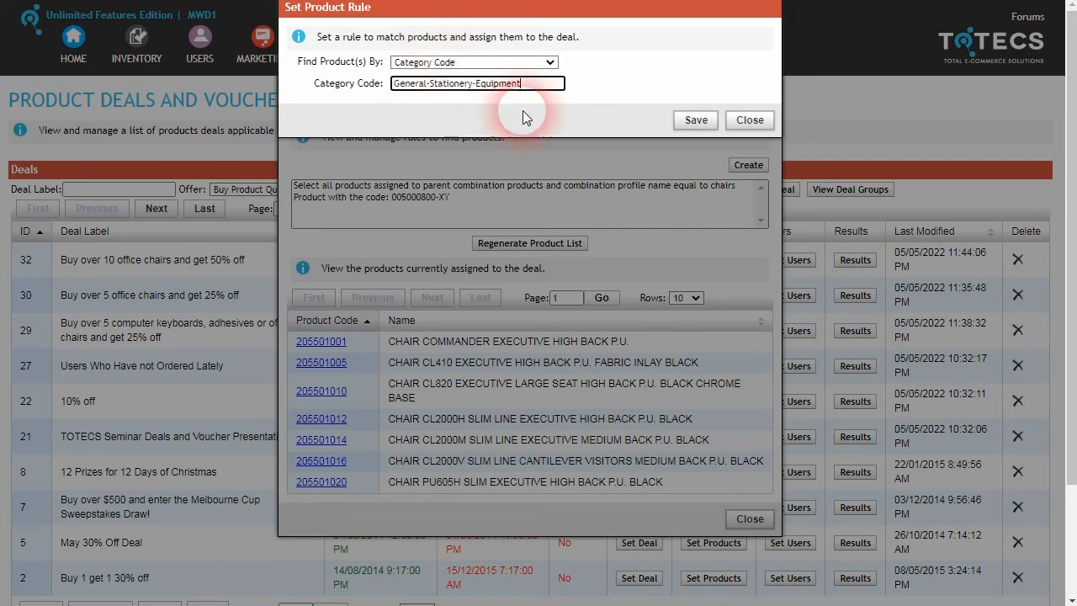
left_click(678, 106)
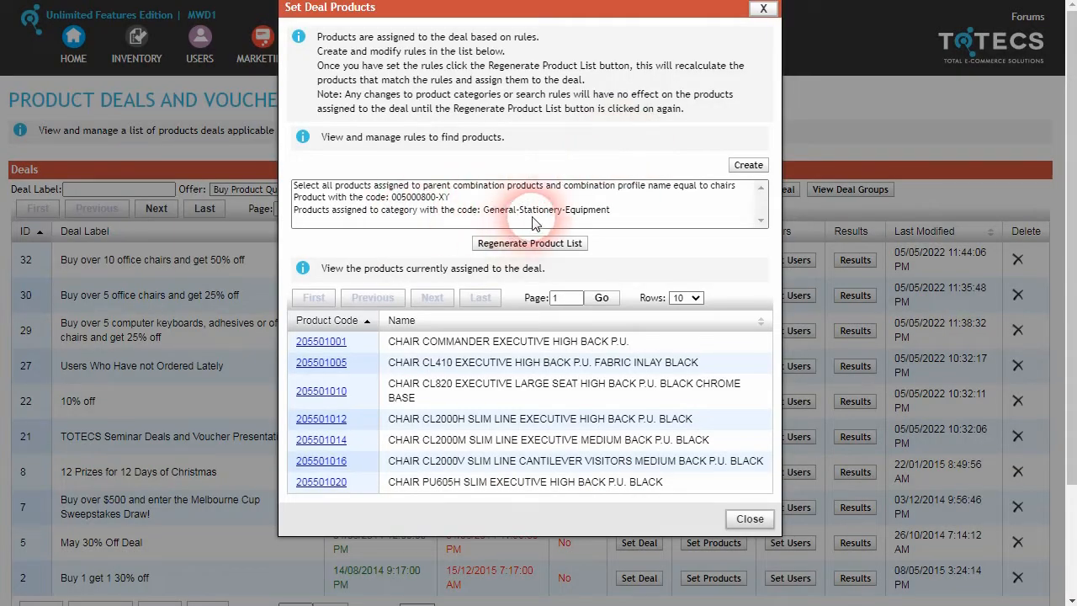
Change the deal's category rule to the code General-Stationery and regenerate the deal's product list.
left_click(585, 211)
left_click(702, 165)
left_click_drag(472, 84, 578, 112)
key("BackSpace")
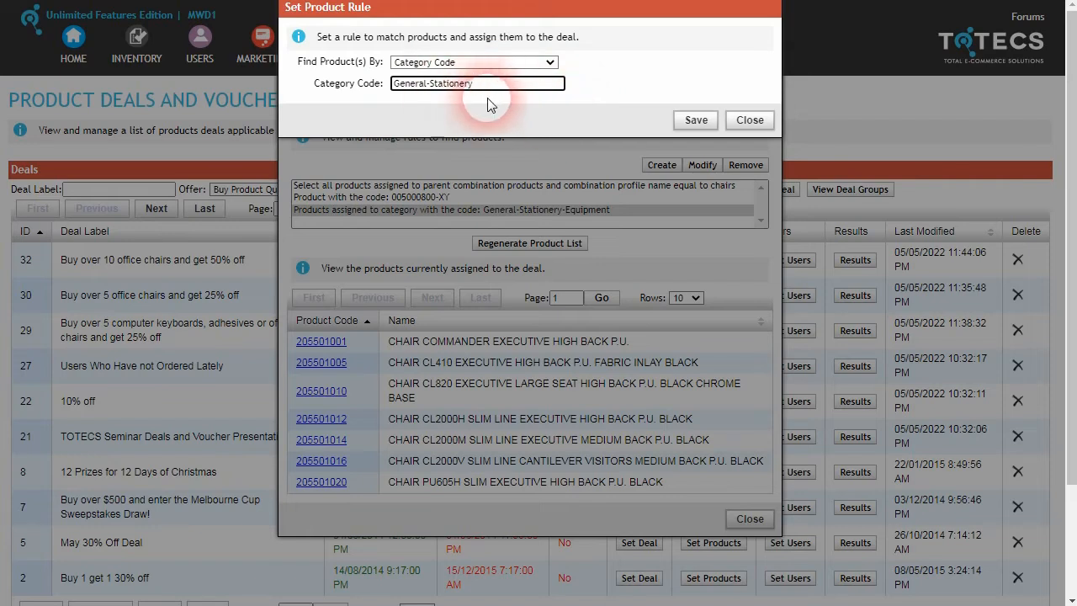
left_click(683, 122)
left_click(518, 250)
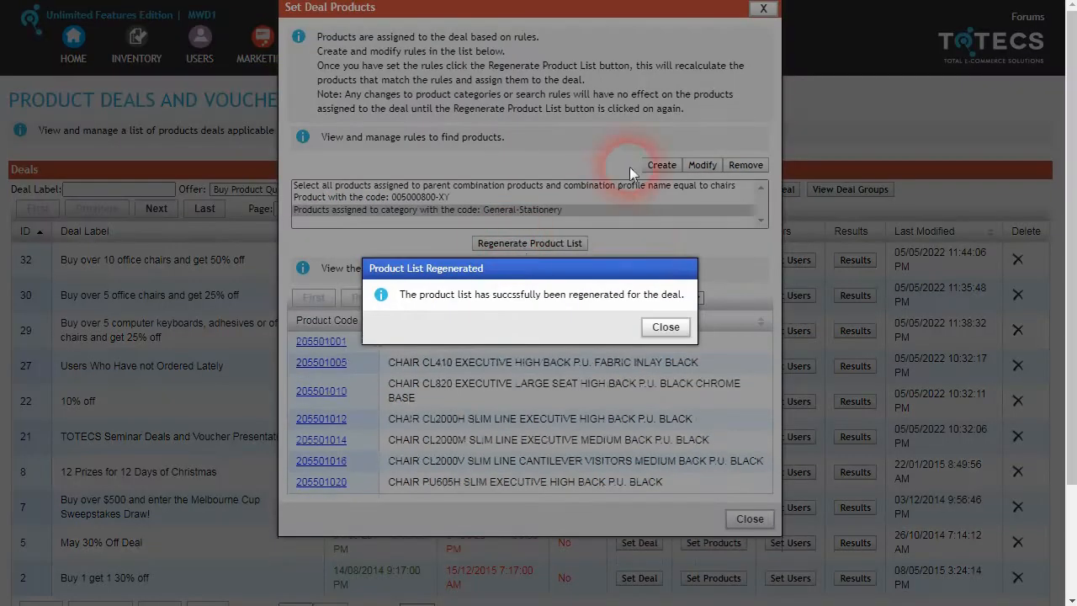
left_click(658, 323)
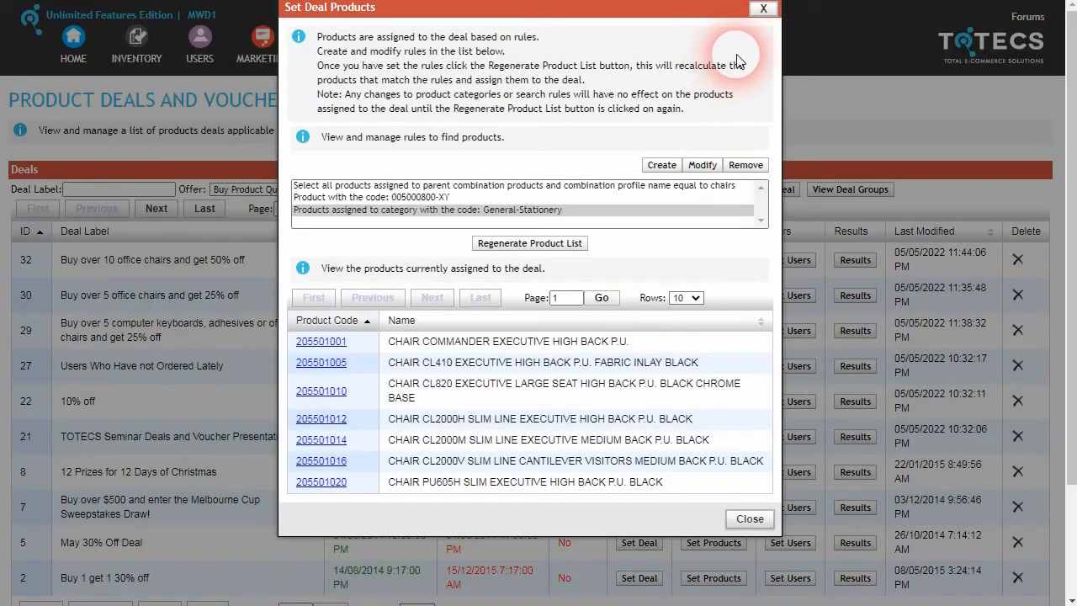
left_click(763, 9)
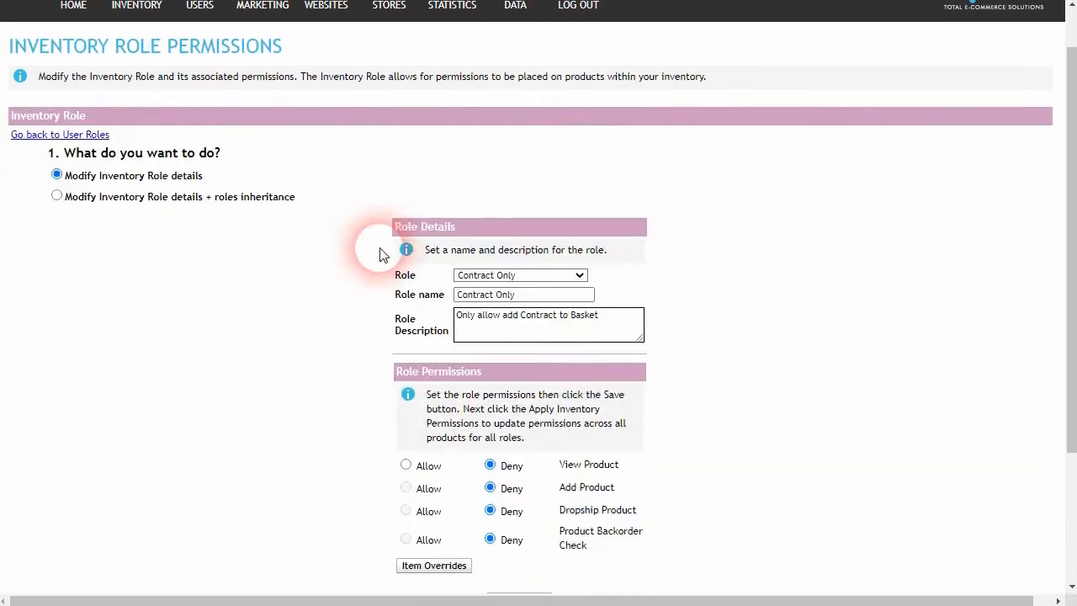
Add an item override to the Contract Only role allowing all permissions where Category Id equals General-Stationery, and apply the inventory permissions.
scroll(396, 269, "down", 2)
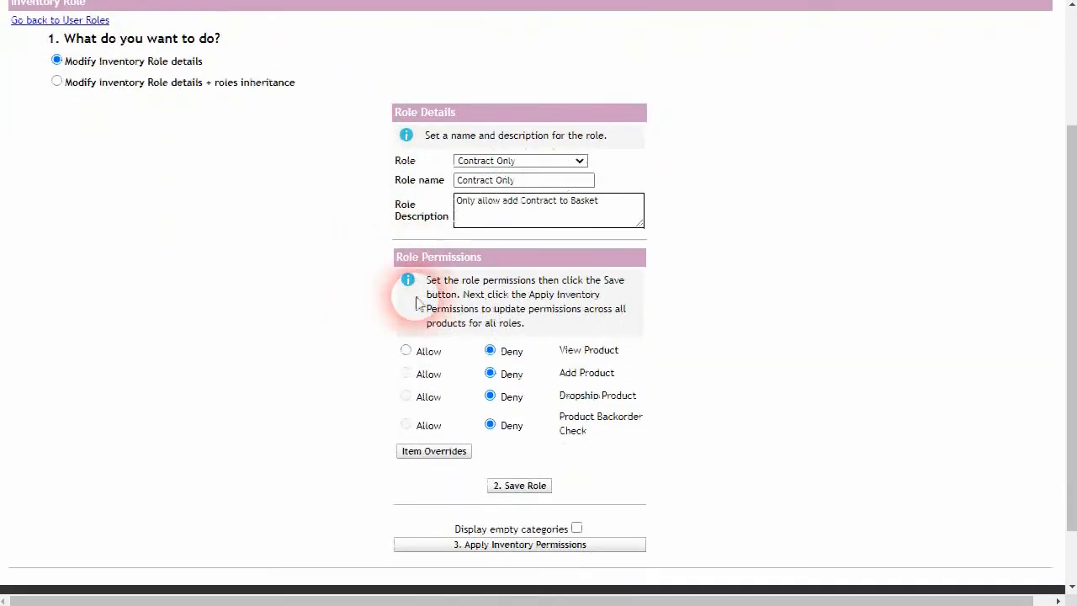
left_click(459, 455)
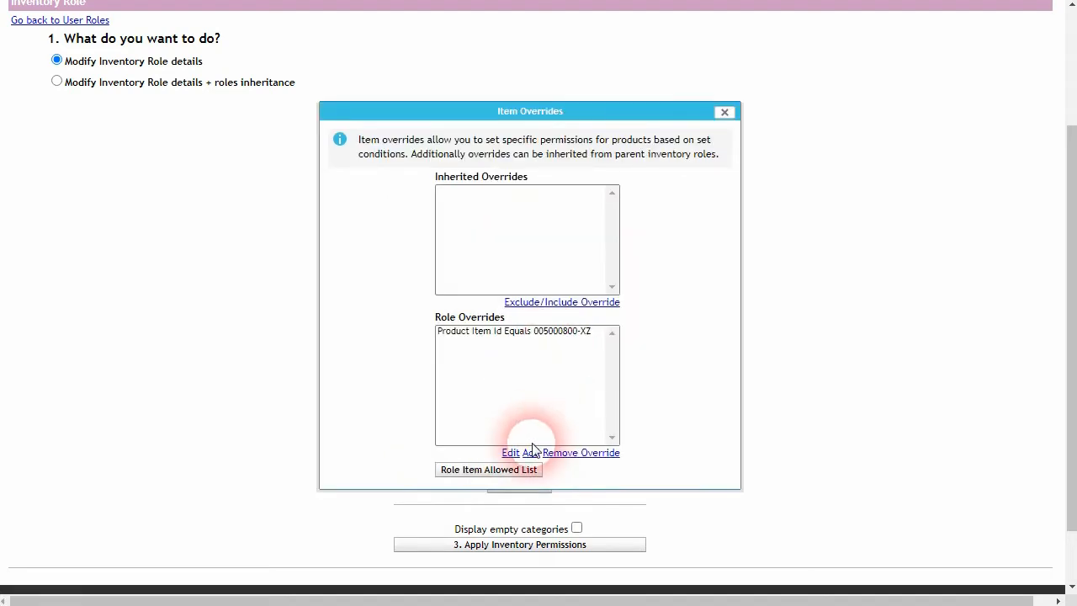
left_click(532, 453)
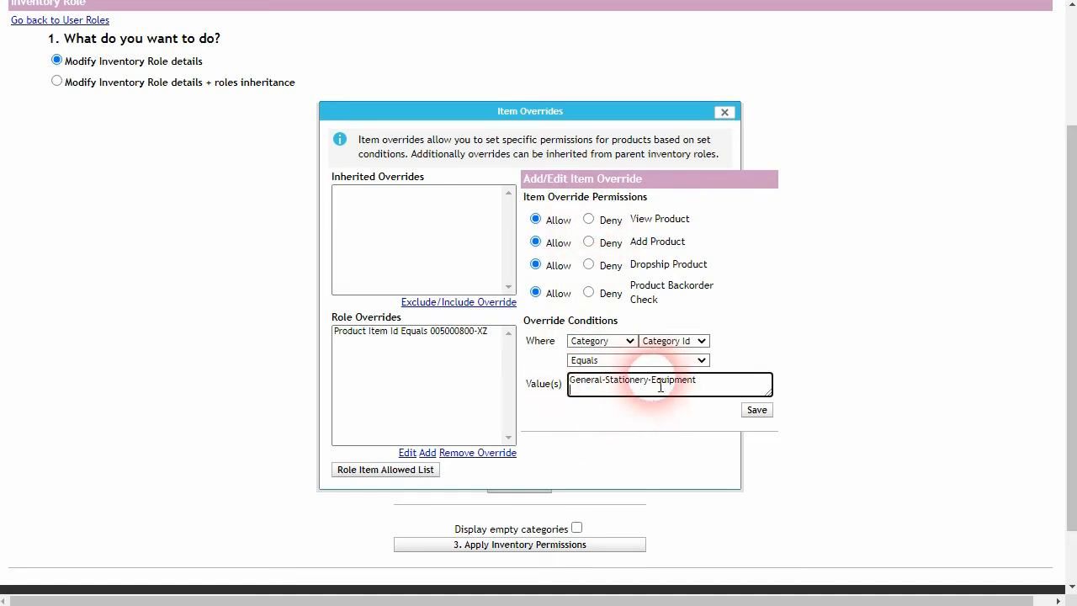
left_click_drag(648, 381, 766, 391)
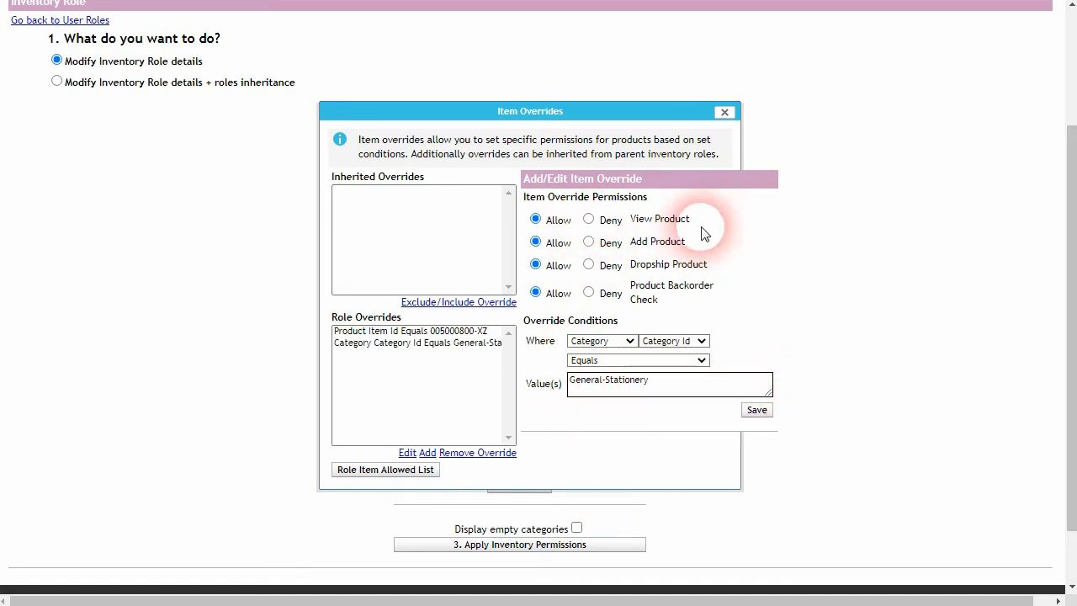
left_click(725, 112)
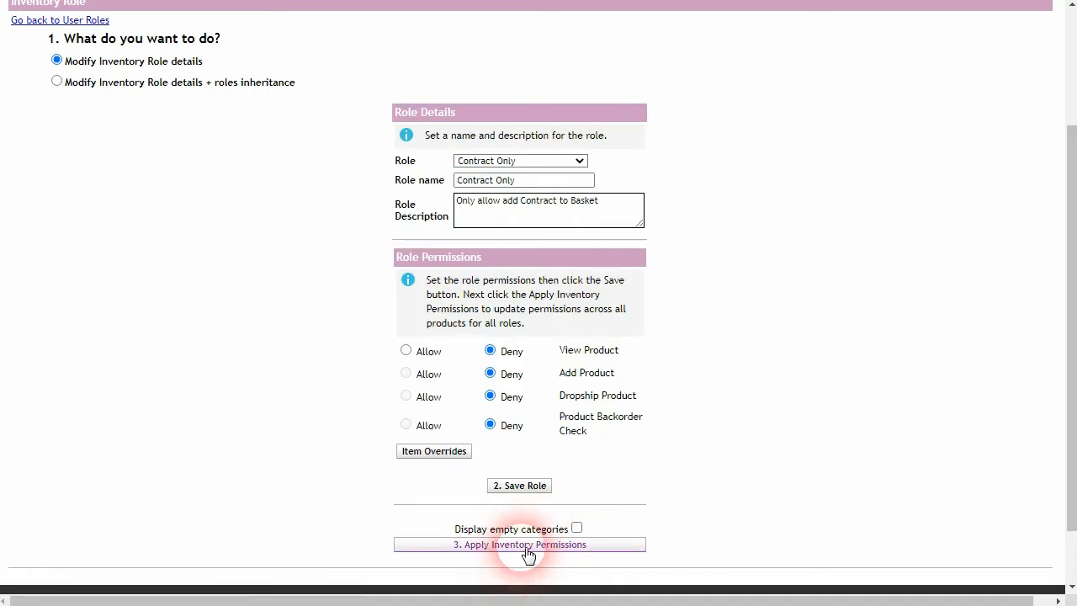
left_click(527, 547)
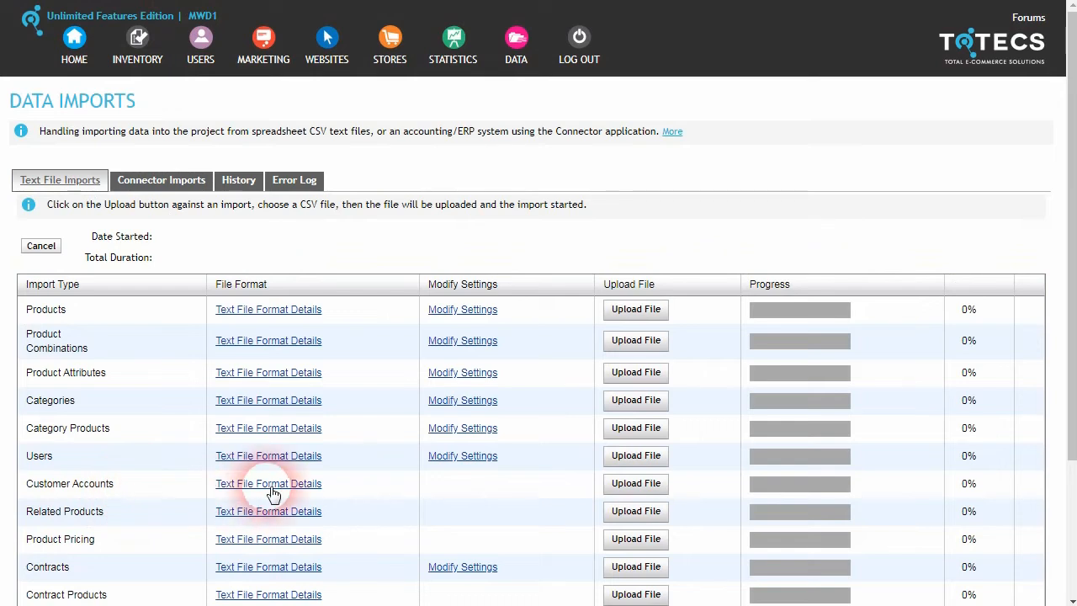
View the Customer Accounts import's text file format details and examine the Account Code and New Account Code columns.
left_click(271, 487)
right_click(268, 486)
key("Escape")
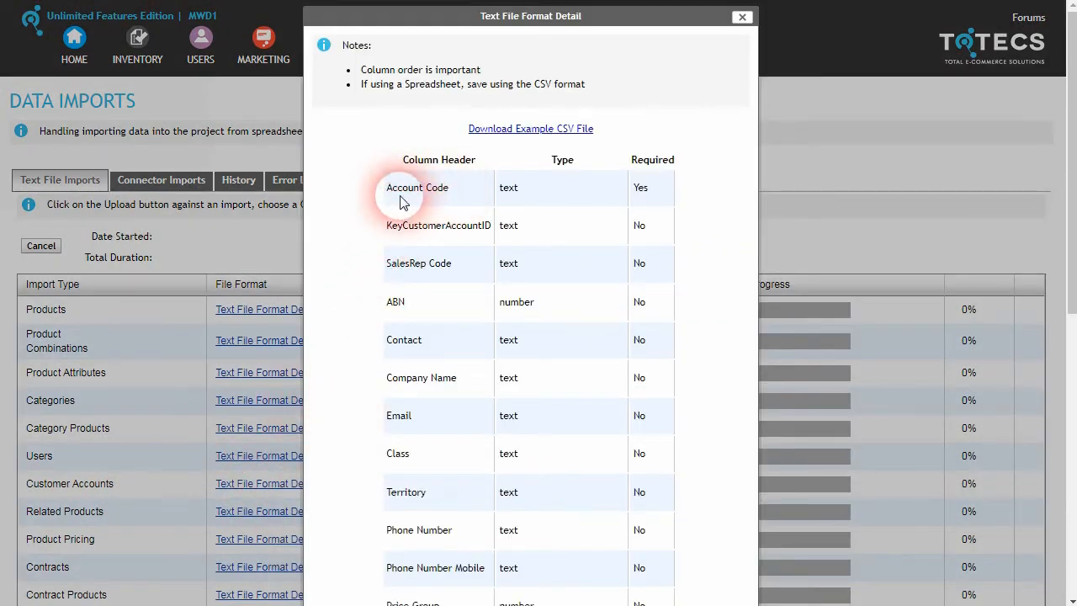
scroll(395, 303, "down", 7)
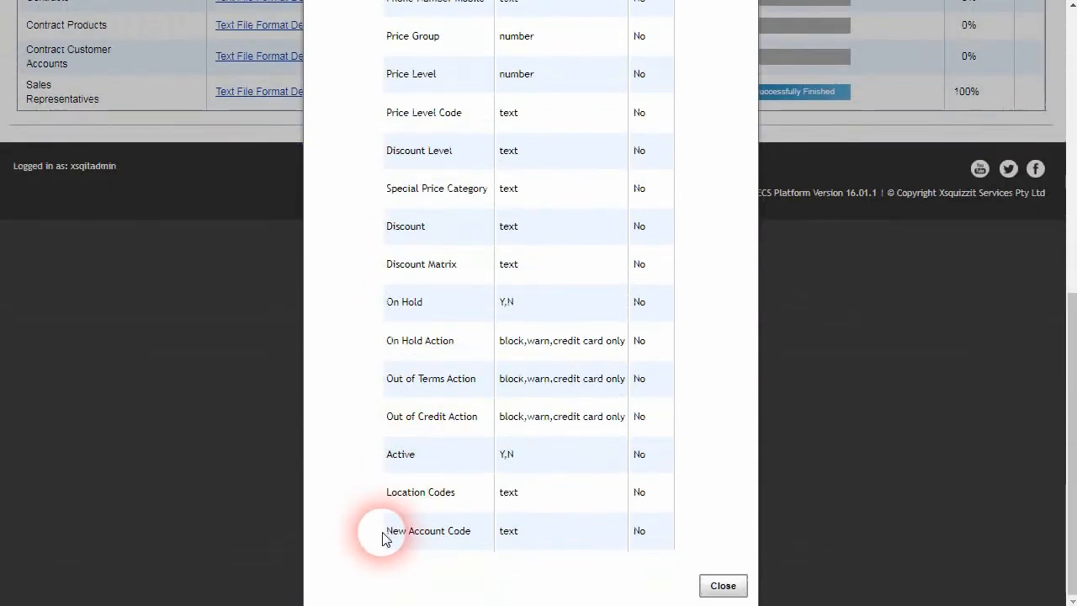
scroll(413, 452, "up", 7)
key("Escape")
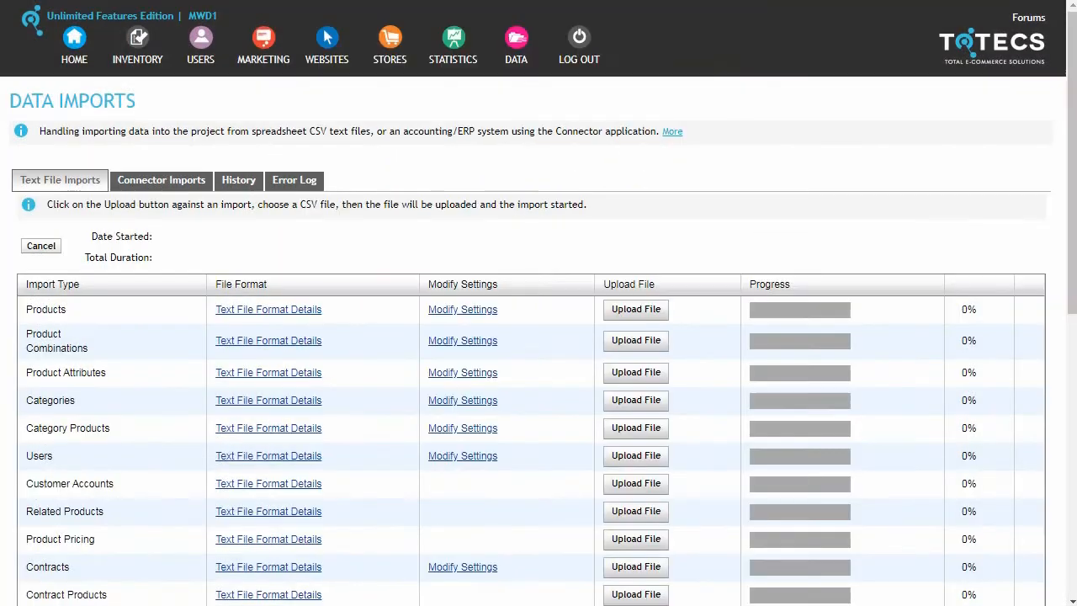
Switch to customer-account-data.csv in LibreOffice Calc, review the old and new account codes, fit column A to its contents, and save the file.
key("alt+Tab")
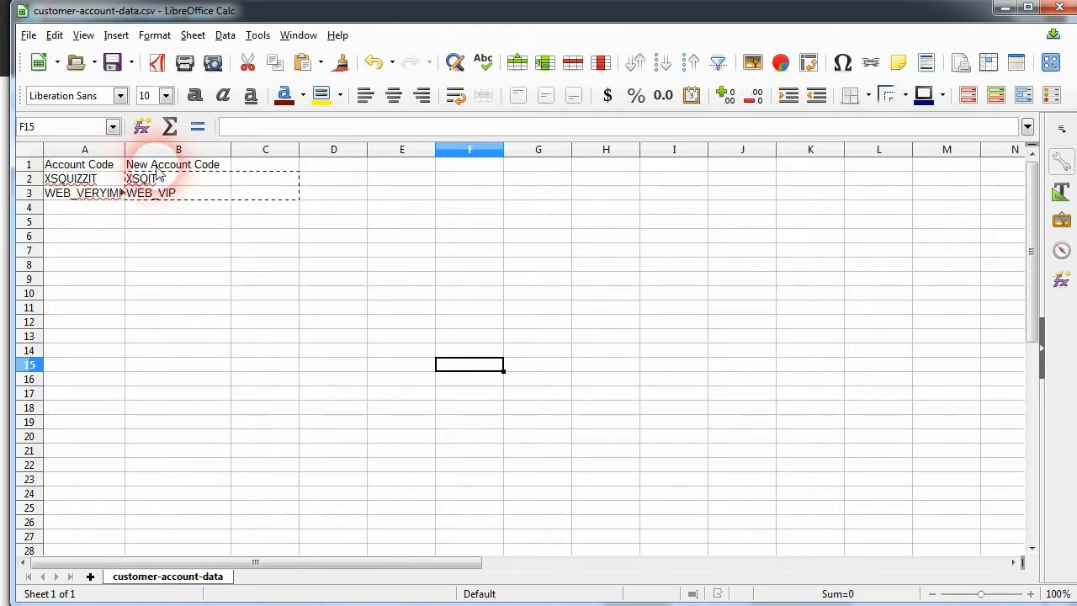
left_click(76, 179)
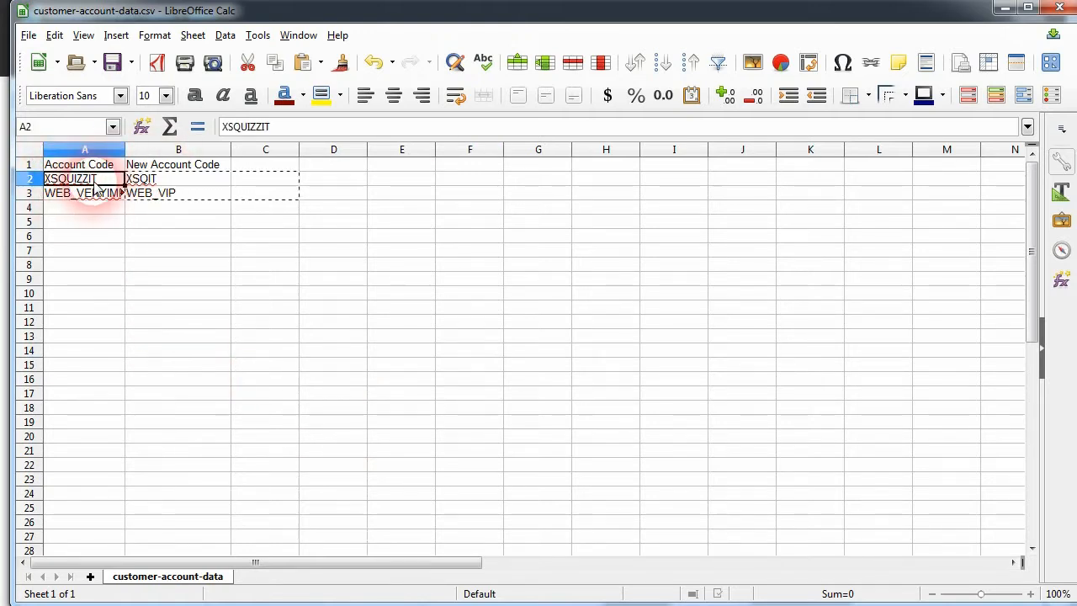
left_click(93, 193)
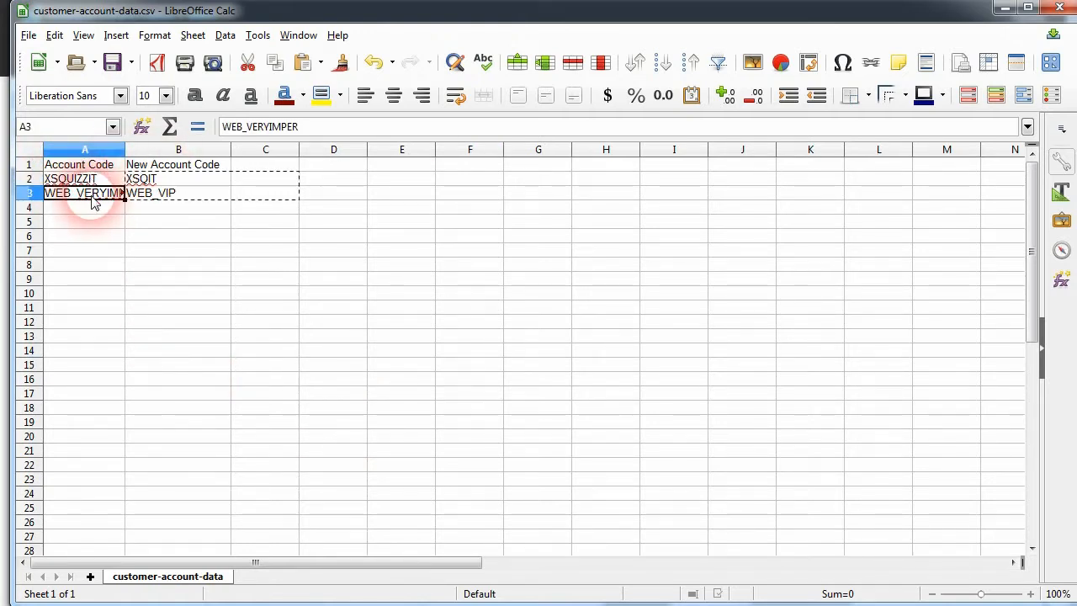
double_click(125, 149)
left_click(207, 236)
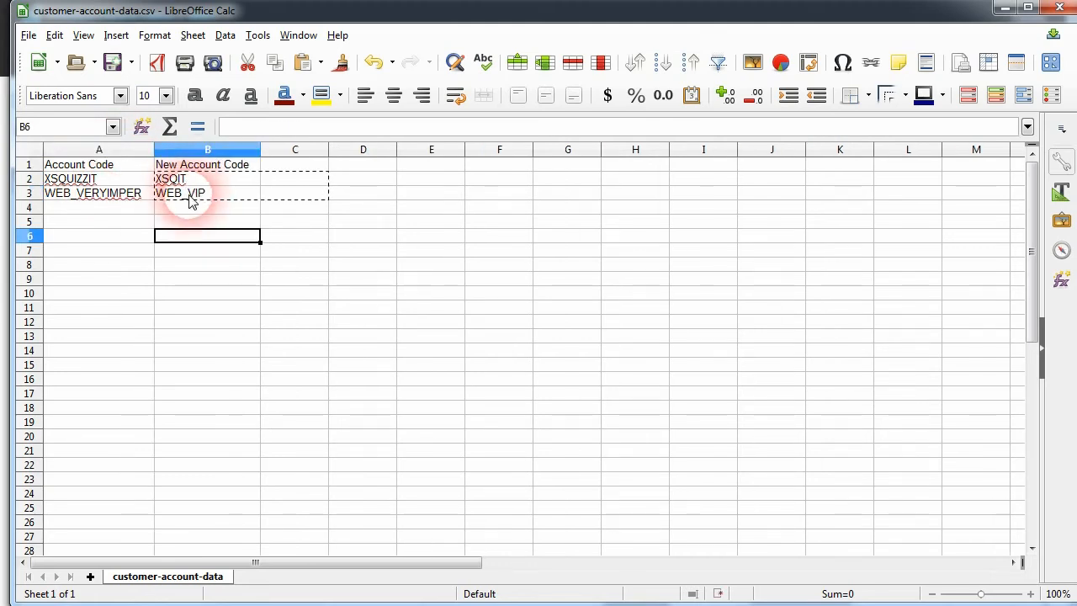
key("Up")
left_click(113, 61)
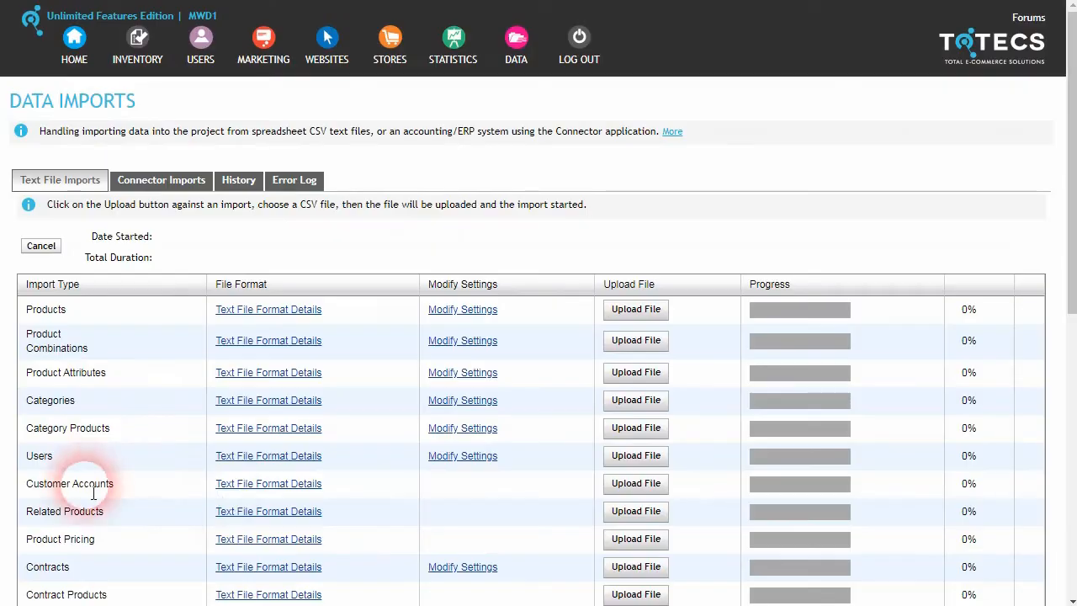
Upload customer-account-data.csv to the Customer Accounts import and check the error log.
left_click(632, 489)
left_click(343, 142)
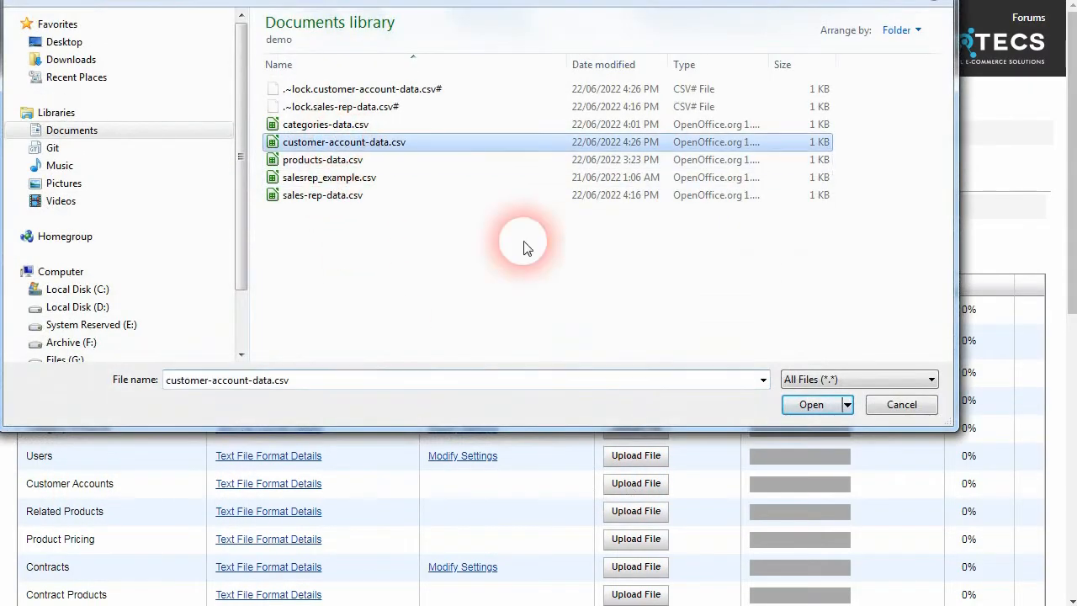
left_click(806, 408)
left_click(284, 181)
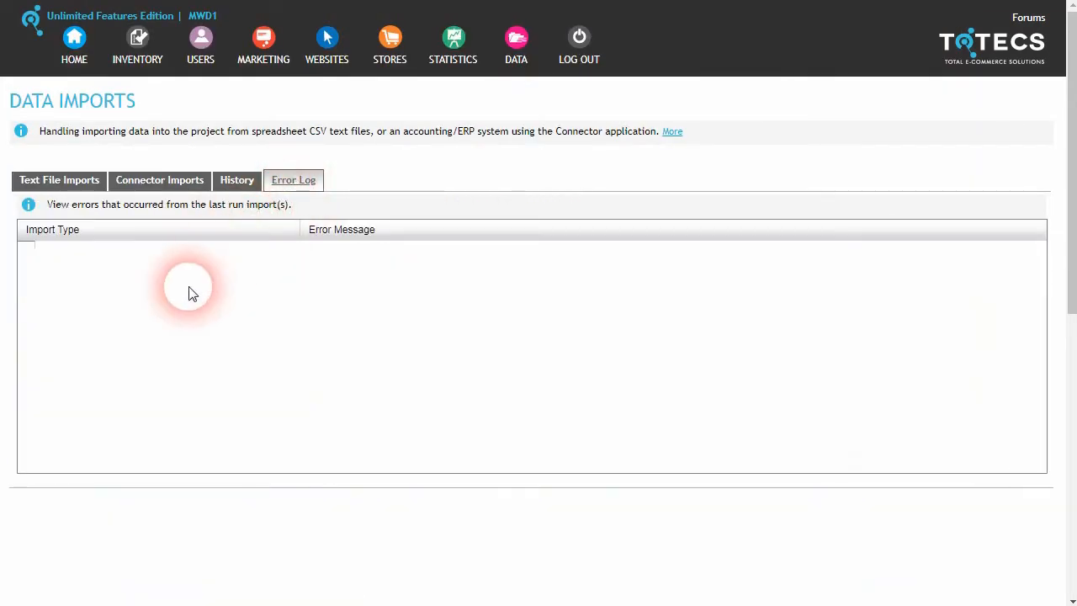
left_click(74, 184)
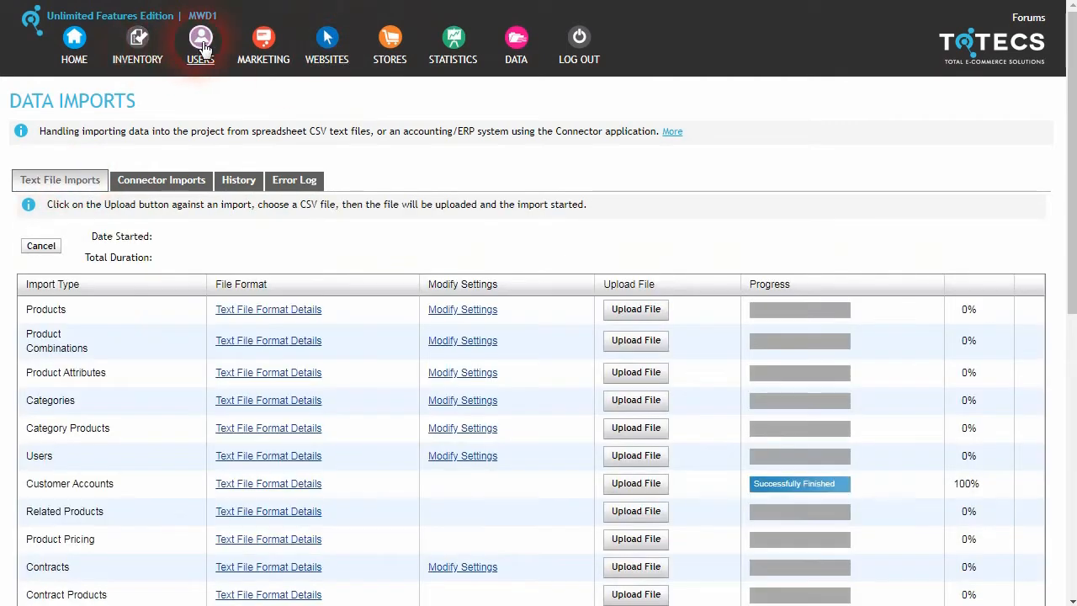
Refresh the Customer Accounts list and check the account codes of the imported records.
left_click(202, 44)
left_click(253, 146)
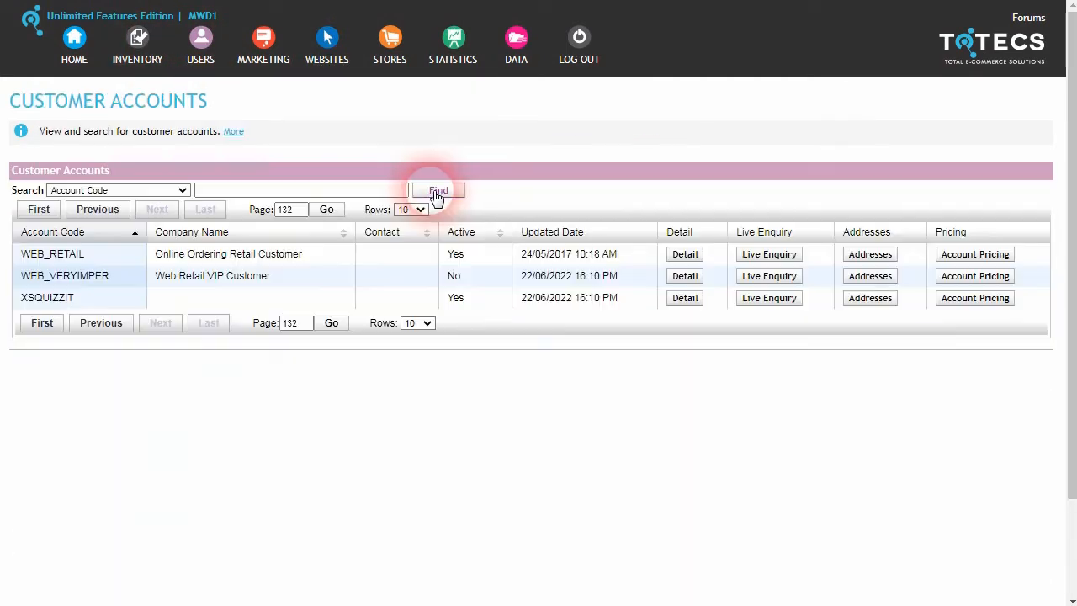
left_click(441, 193)
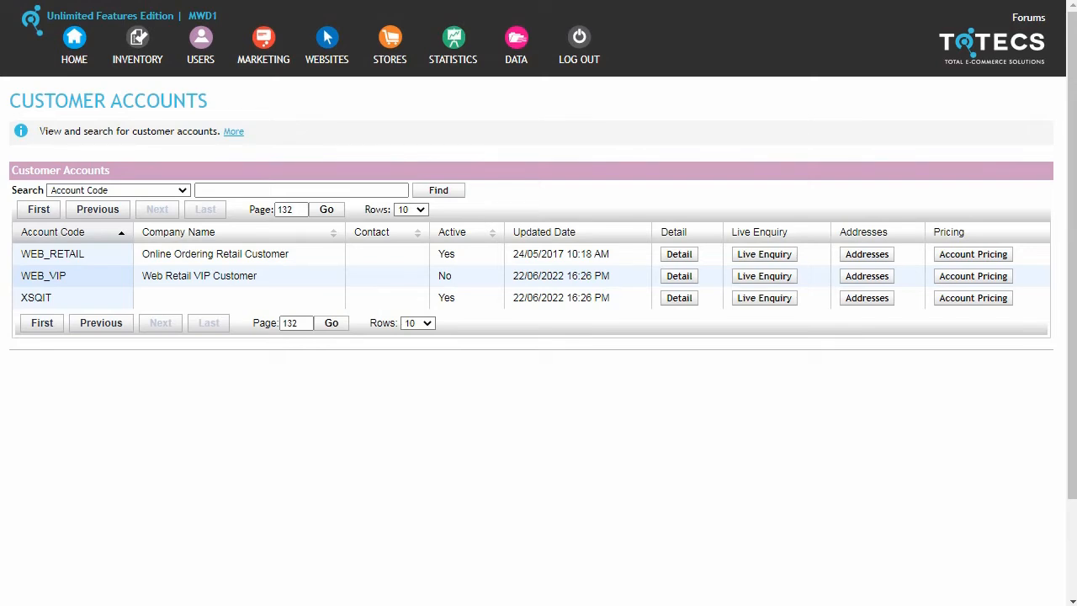
left_click(412, 268)
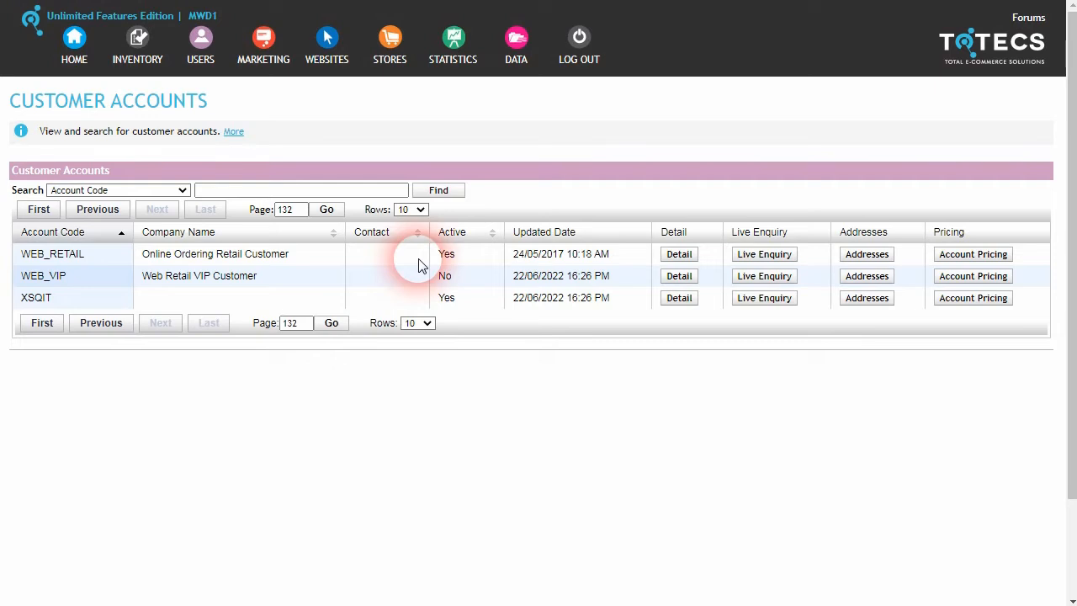
In the Order Surcharges freight rules, change the User Account_id condition from XSQUIZZIT to XSQIT.
left_click(390, 40)
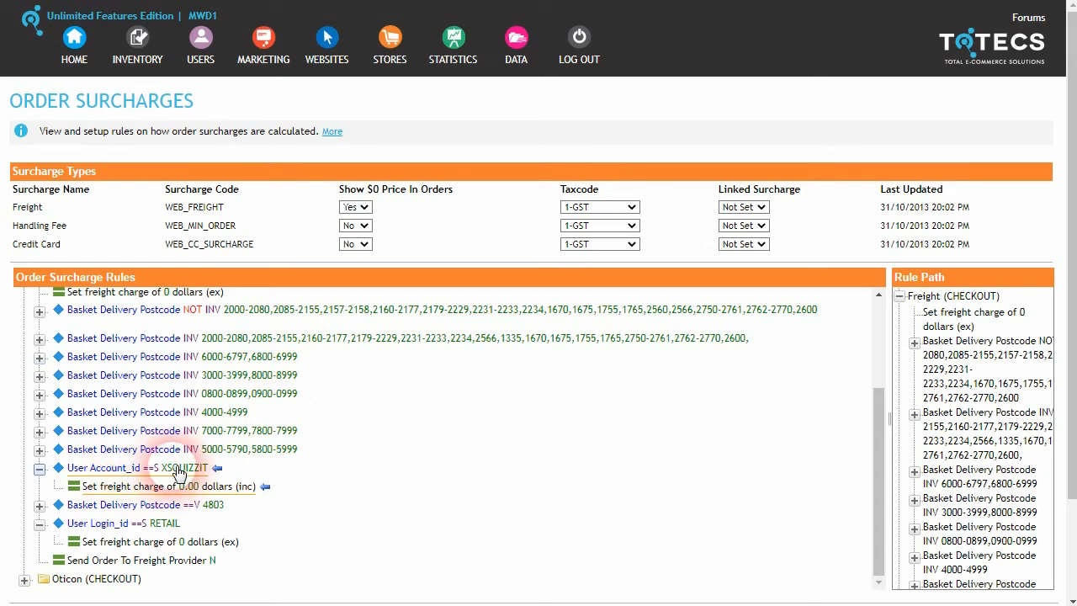
right_click(179, 473)
left_click(215, 510)
left_click_drag(433, 316, 382, 318)
type("QIT")
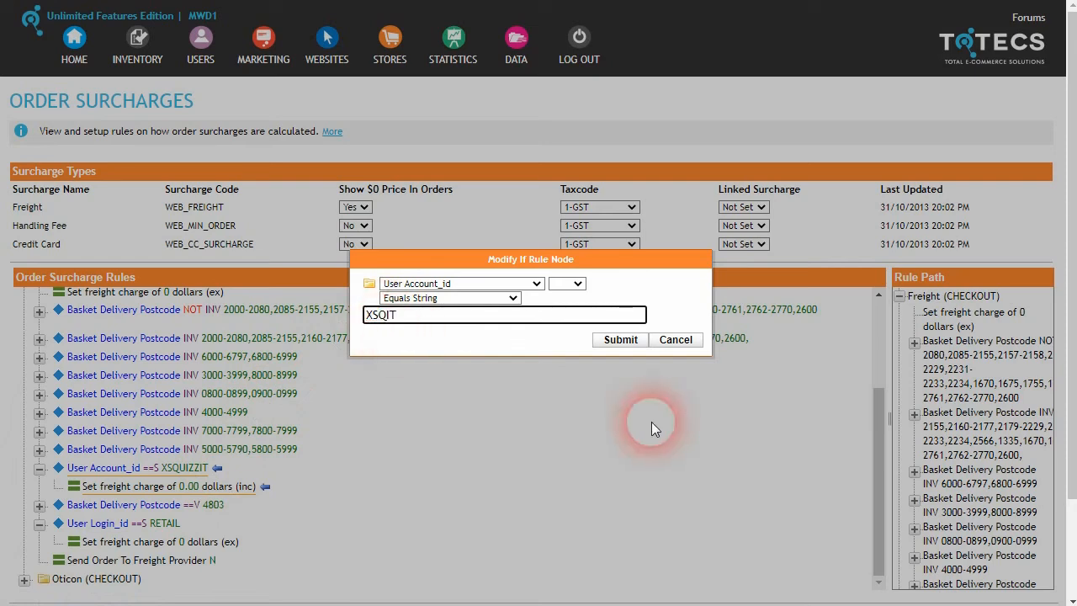
left_click(624, 339)
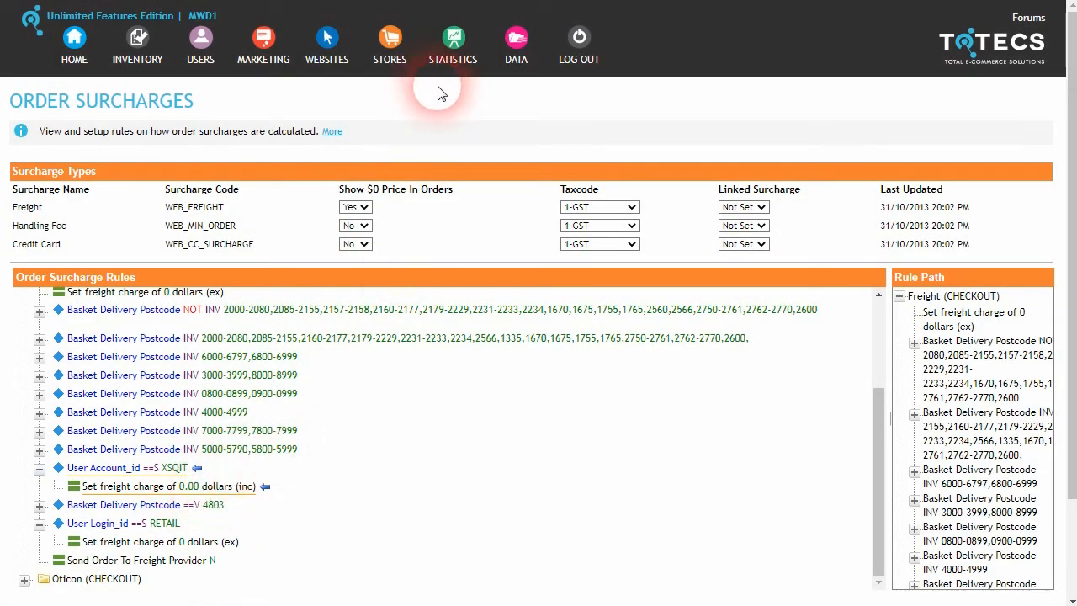
In the Marketing User Groups rules, change the Account Code rule value from XSQUIZZIT to XSQIT and save it.
mouse_move(262, 39)
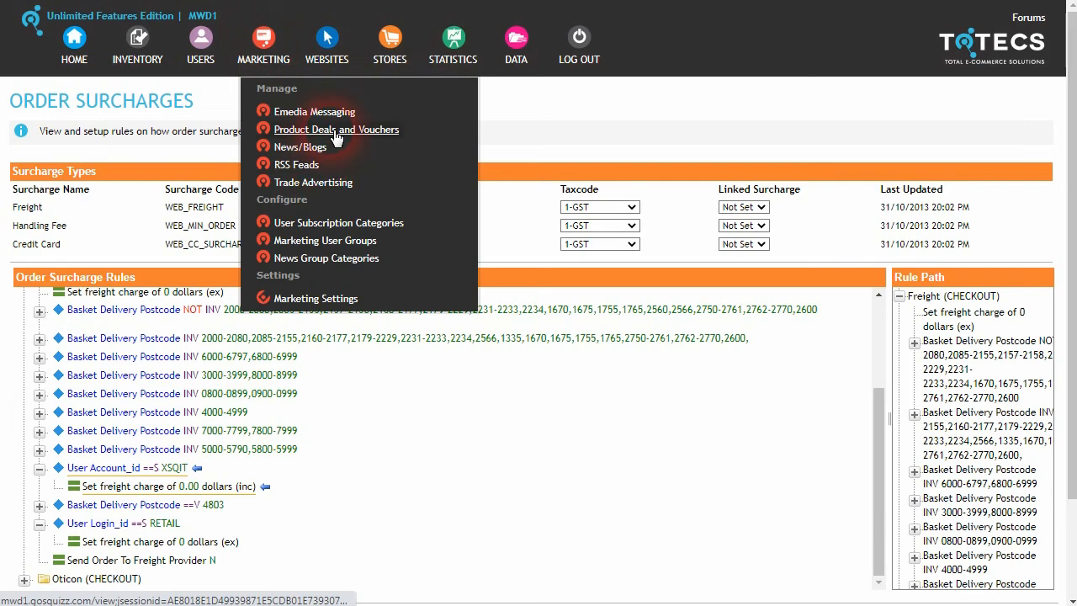
left_click(347, 252)
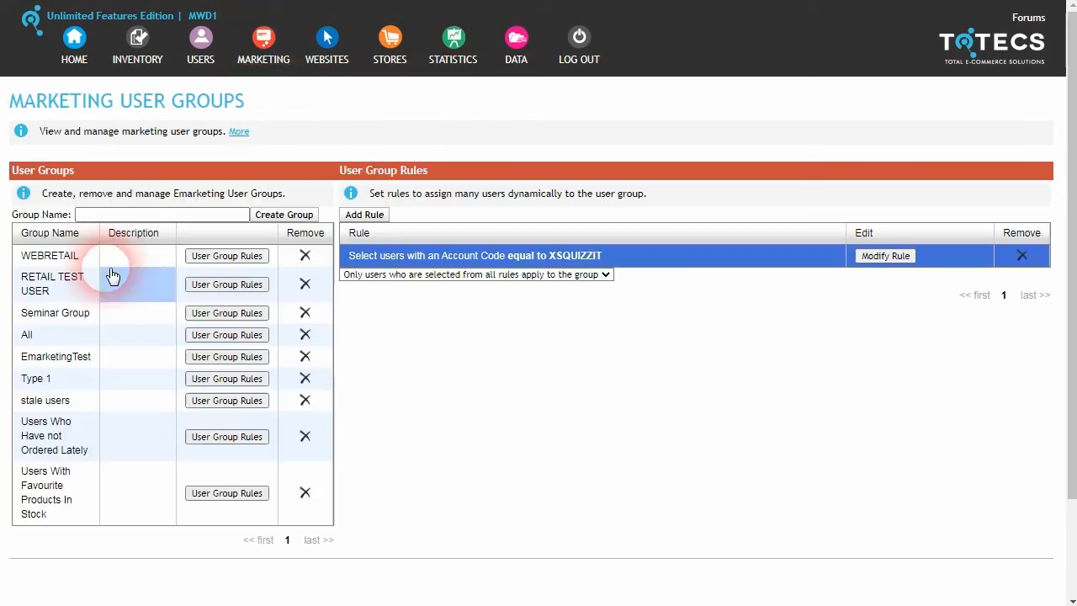
left_click(889, 257)
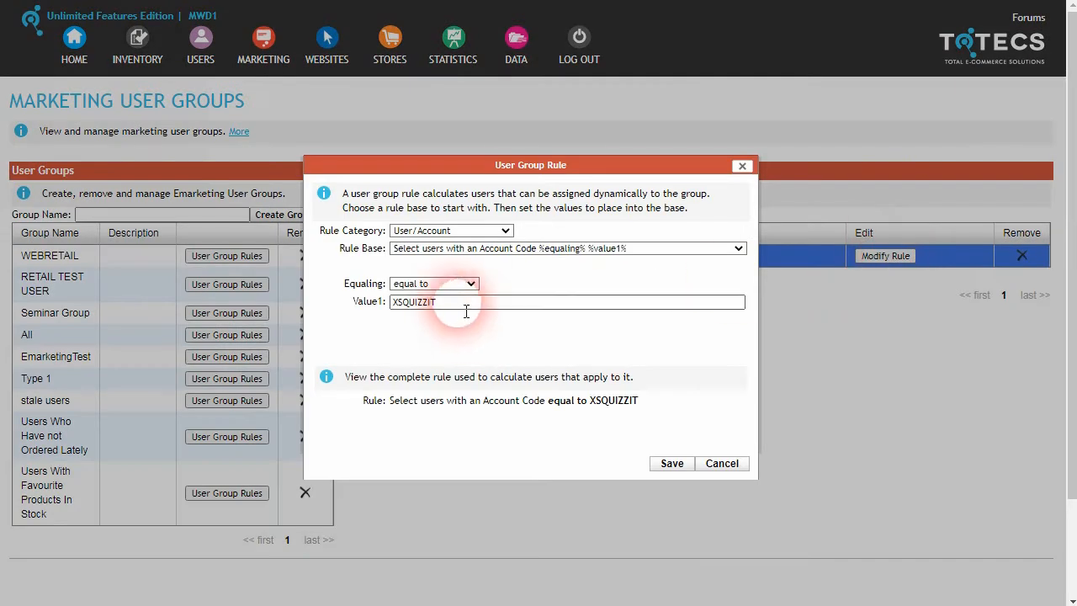
left_click_drag(466, 306, 412, 313)
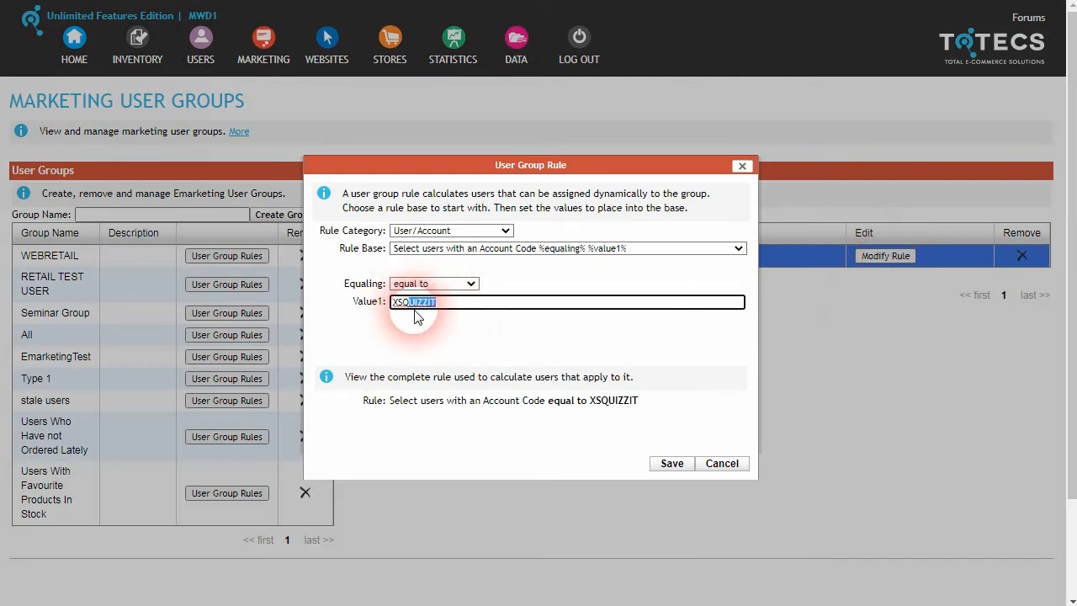
left_click(672, 464)
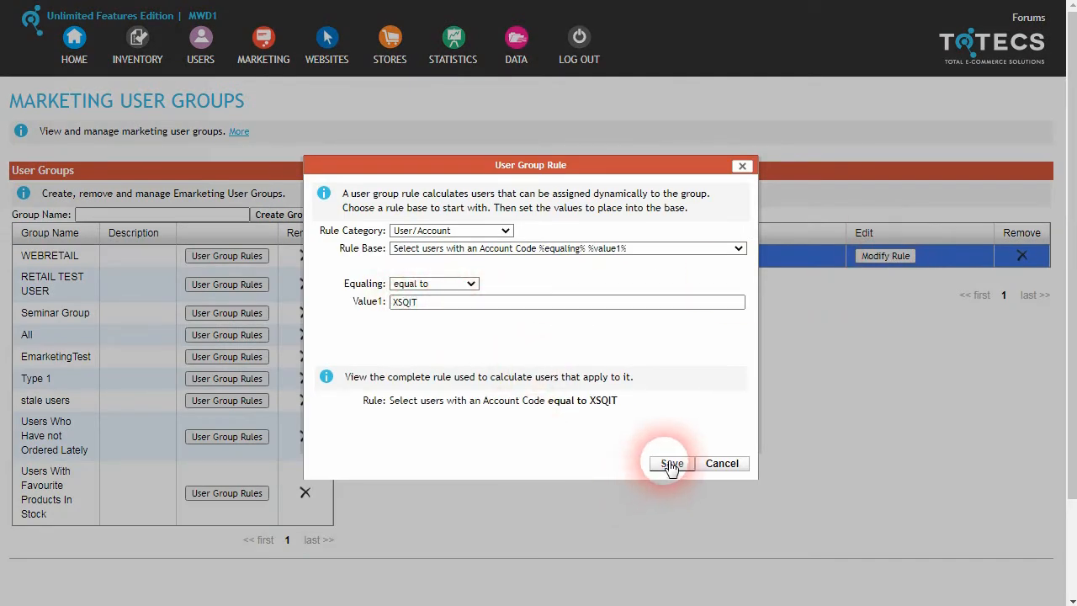
Check the User Account assigned in the Commercial user registration profile, and open the general user settings.
mouse_move(205, 52)
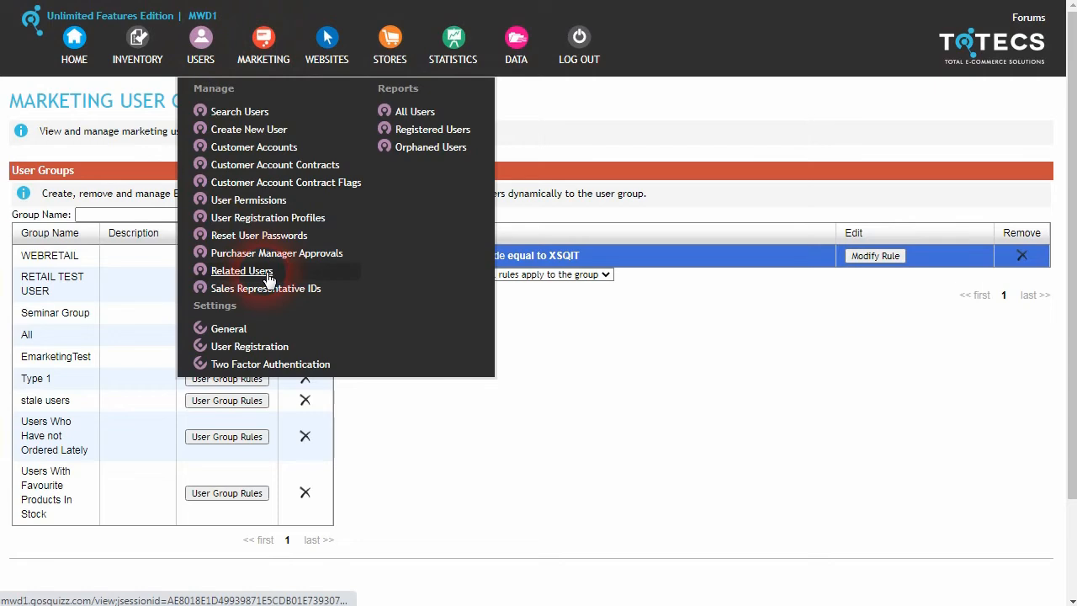
right_click(272, 224)
left_click(307, 231)
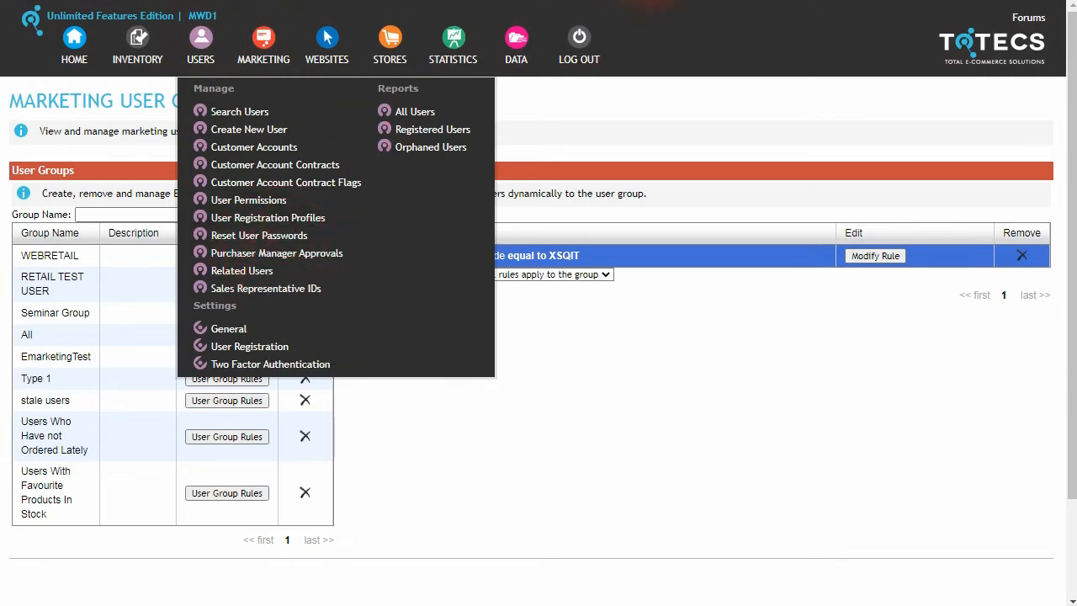
key("ctrl+Tab")
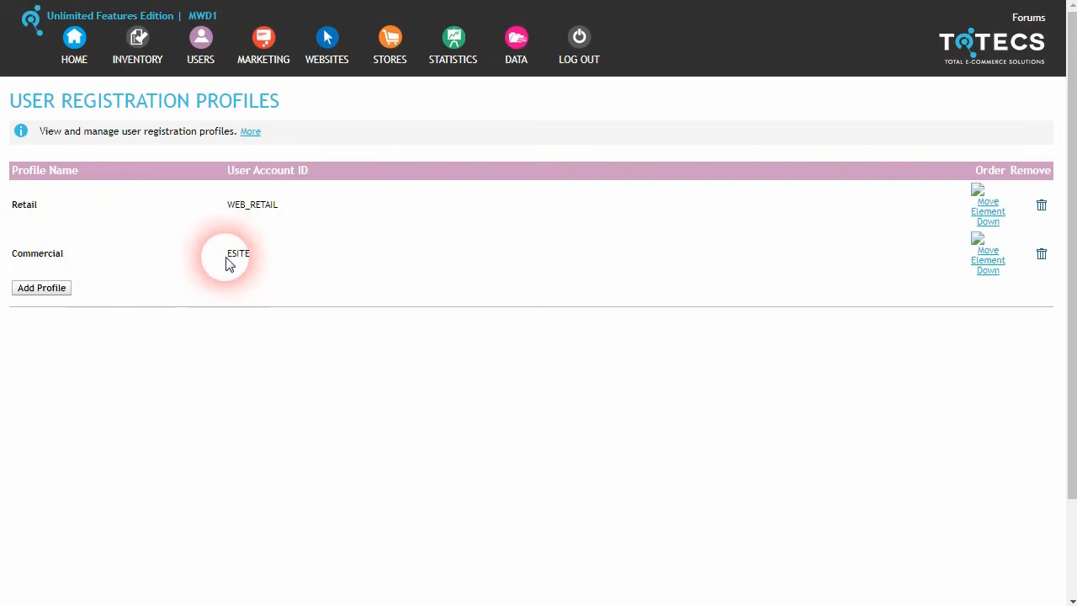
left_click(257, 257)
scroll(228, 325, "down", 1)
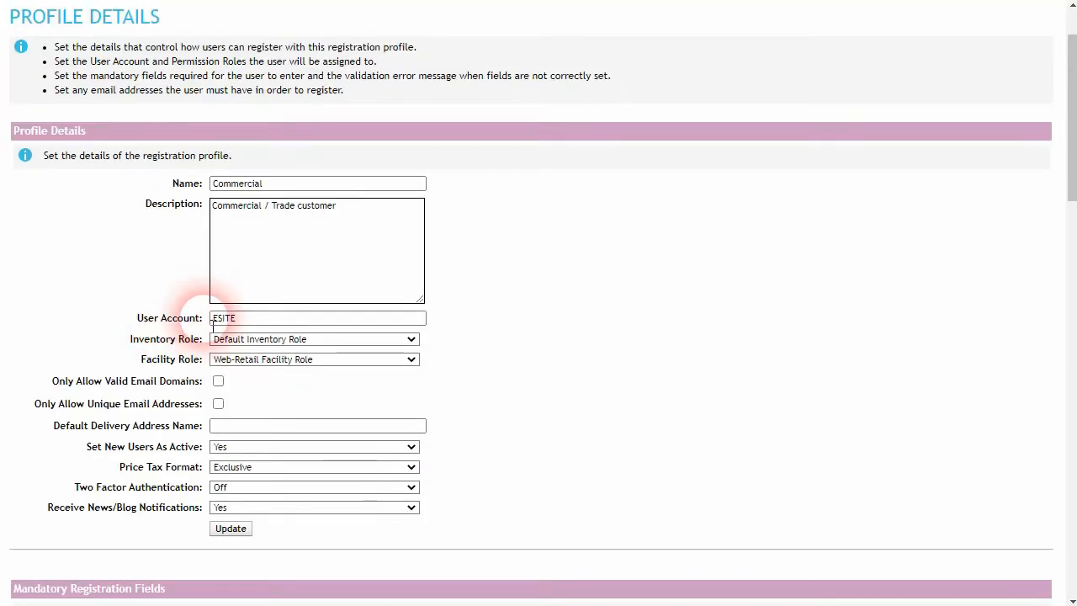
left_click_drag(257, 324, 216, 328)
scroll(143, 354, "down", 7)
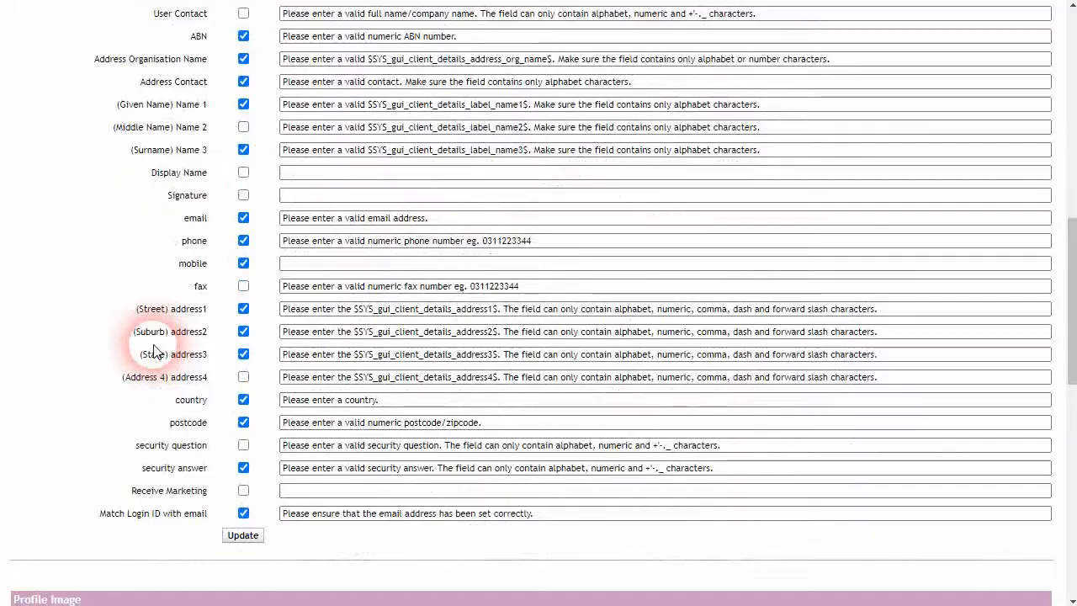
scroll(123, 349, "up", 10)
mouse_move(200, 50)
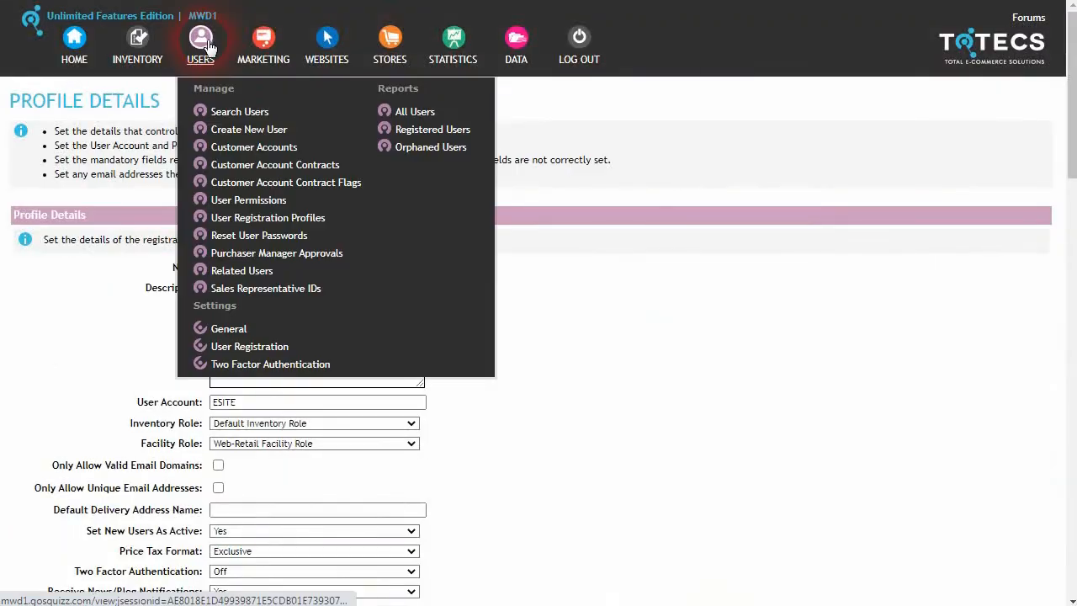
left_click(229, 332)
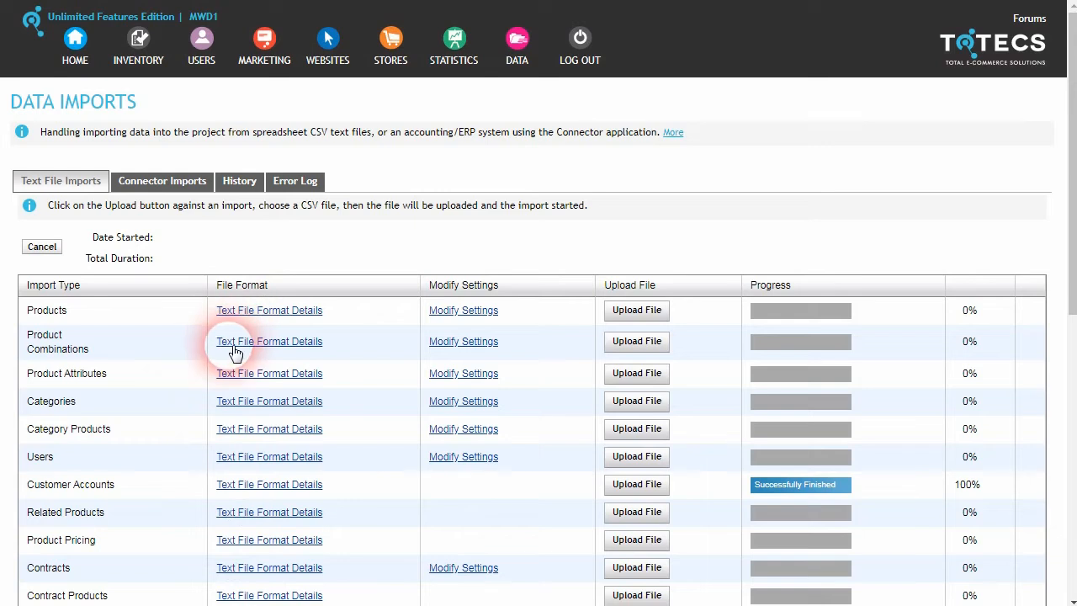
Review the Sales Representative IDs and check the New Salesrep Code column in the Sales Representatives import's text file format.
scroll(187, 421, "down", 2)
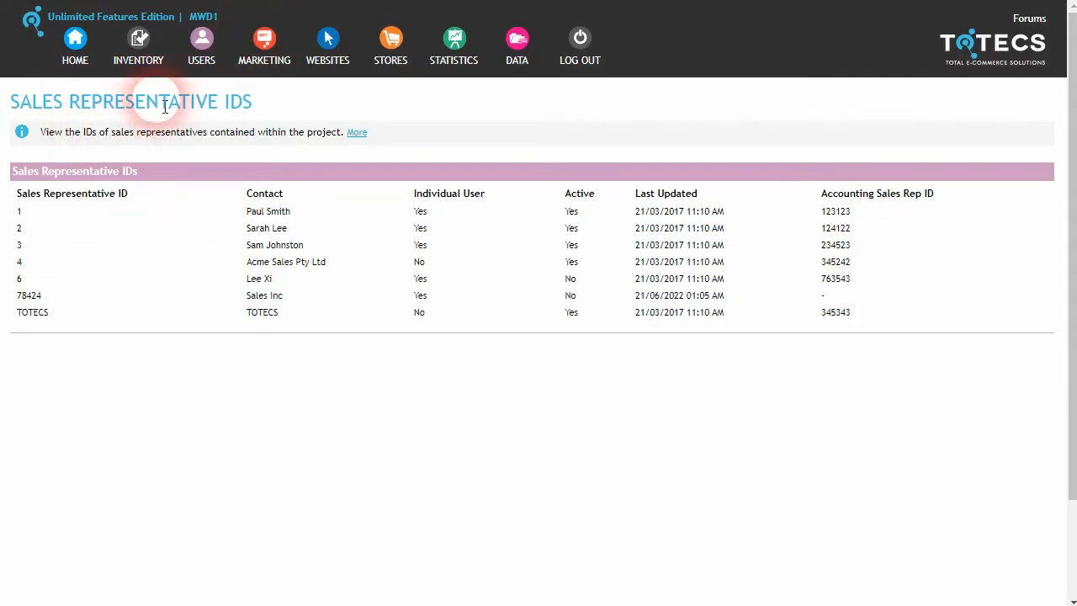
mouse_move(208, 53)
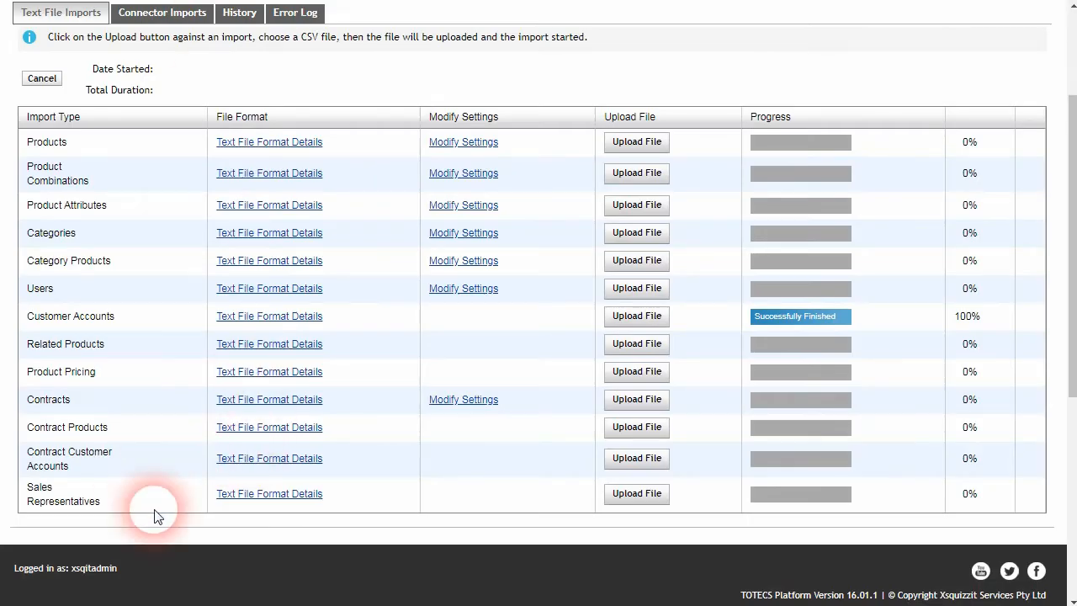
left_click(276, 496)
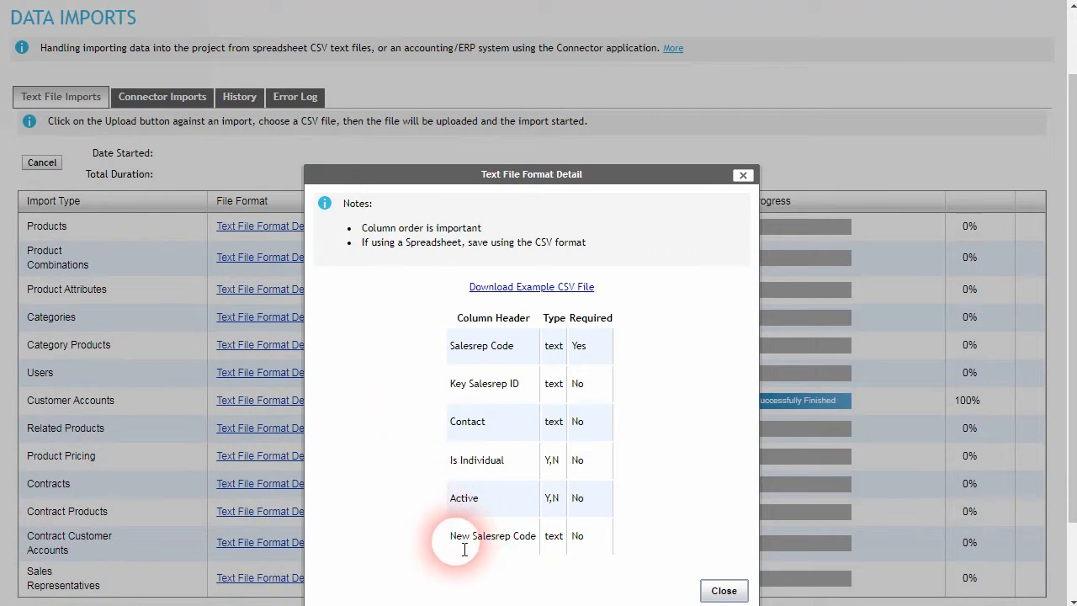
left_click_drag(459, 545, 540, 547)
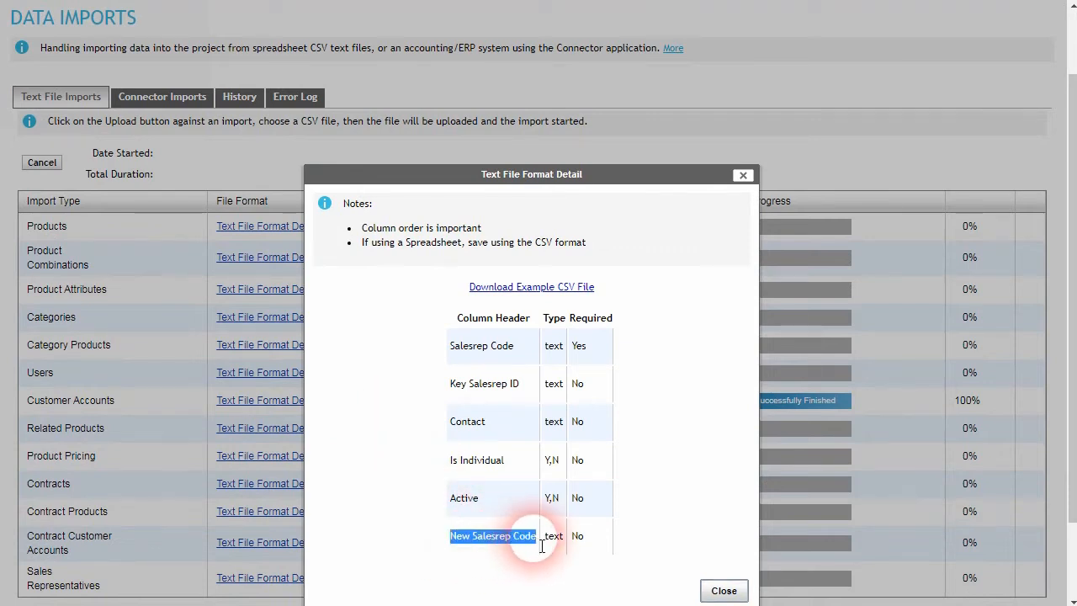
left_click(541, 547)
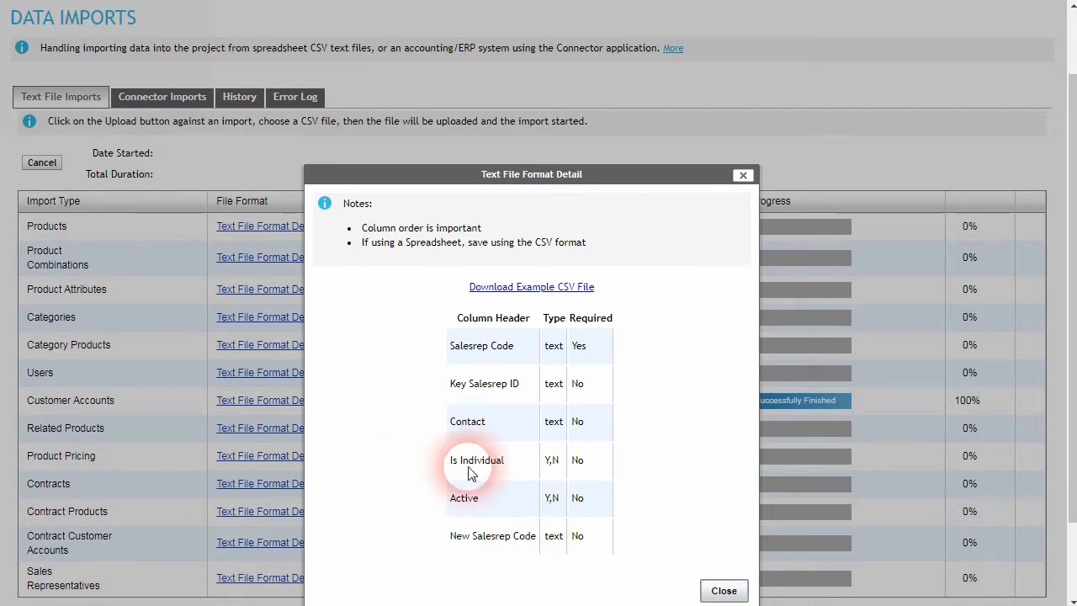
left_click(744, 176)
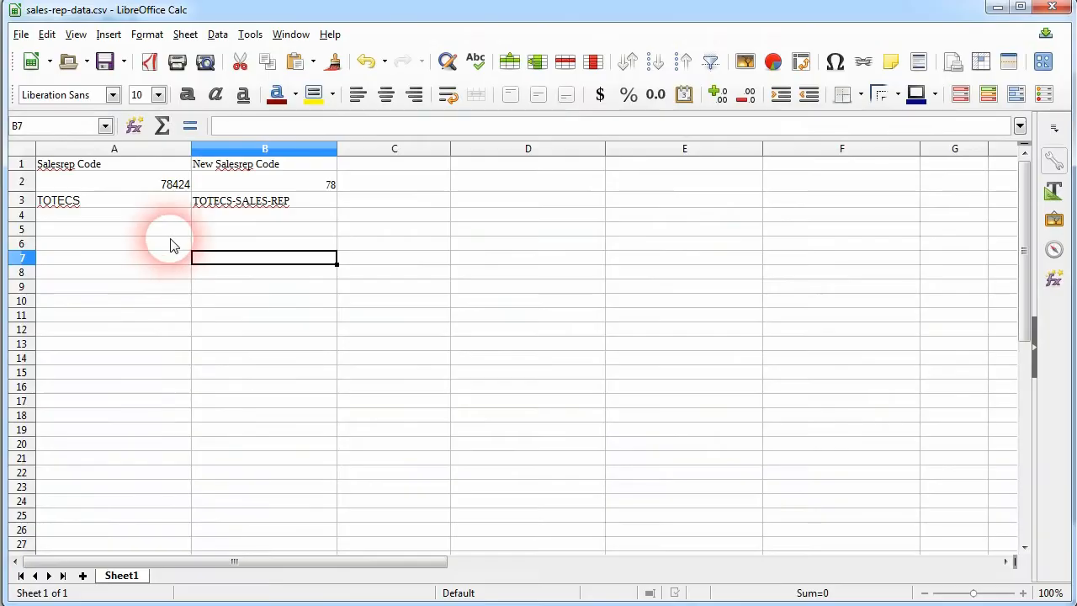
Switch to sales-rep-data.csv in LibreOffice Calc and review the old and new sales rep codes.
left_click(127, 215)
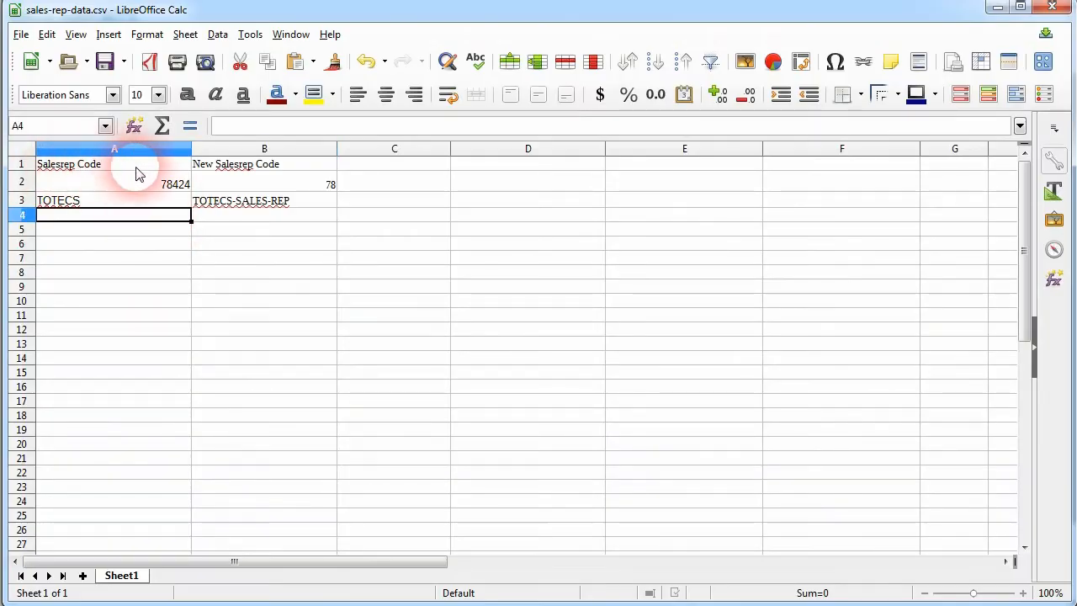
left_click(97, 186)
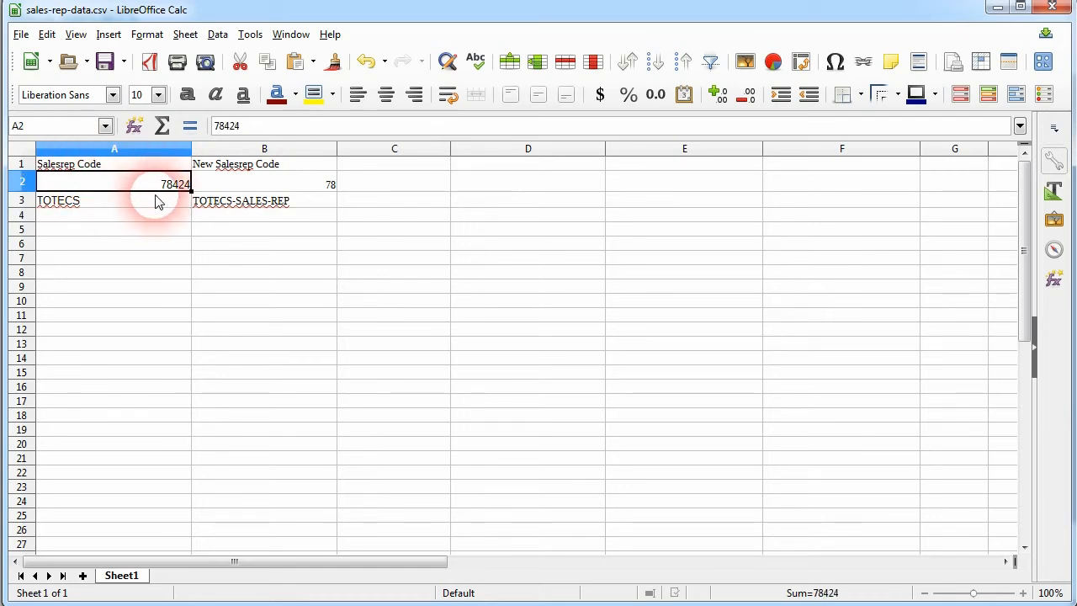
left_click(127, 209)
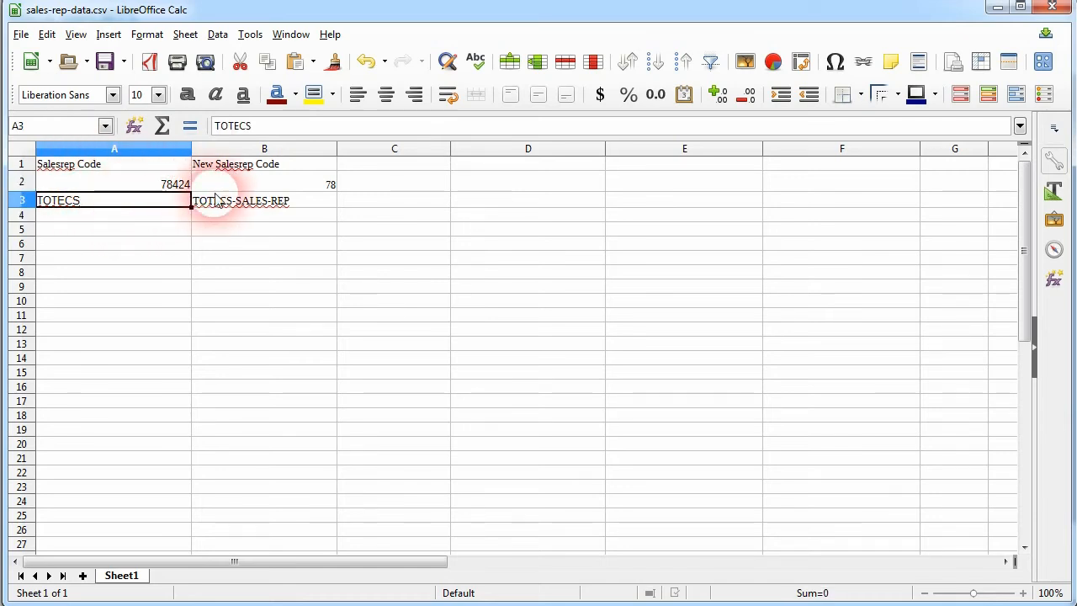
left_click(258, 187)
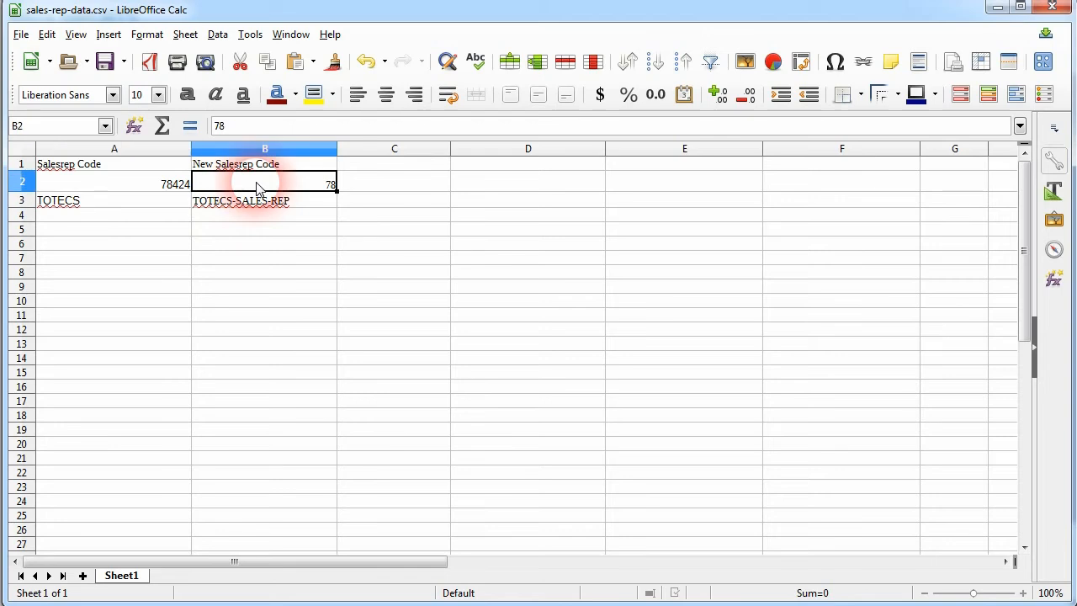
left_click(305, 206)
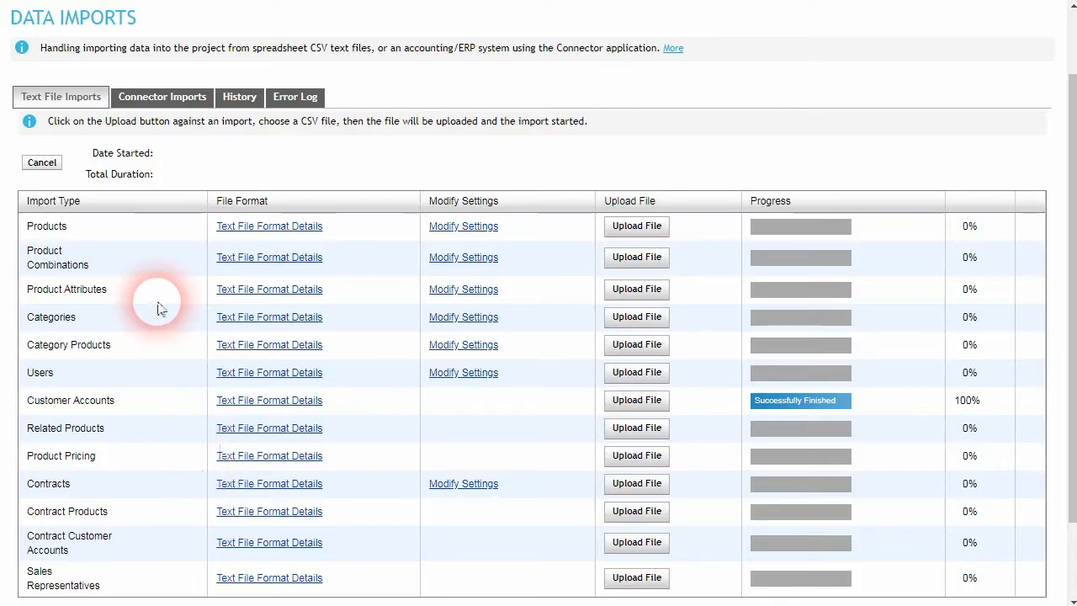
Upload sales-rep-data.csv to the Sales Representatives import in TOTECS and check the error log.
scroll(351, 309, "down", 2)
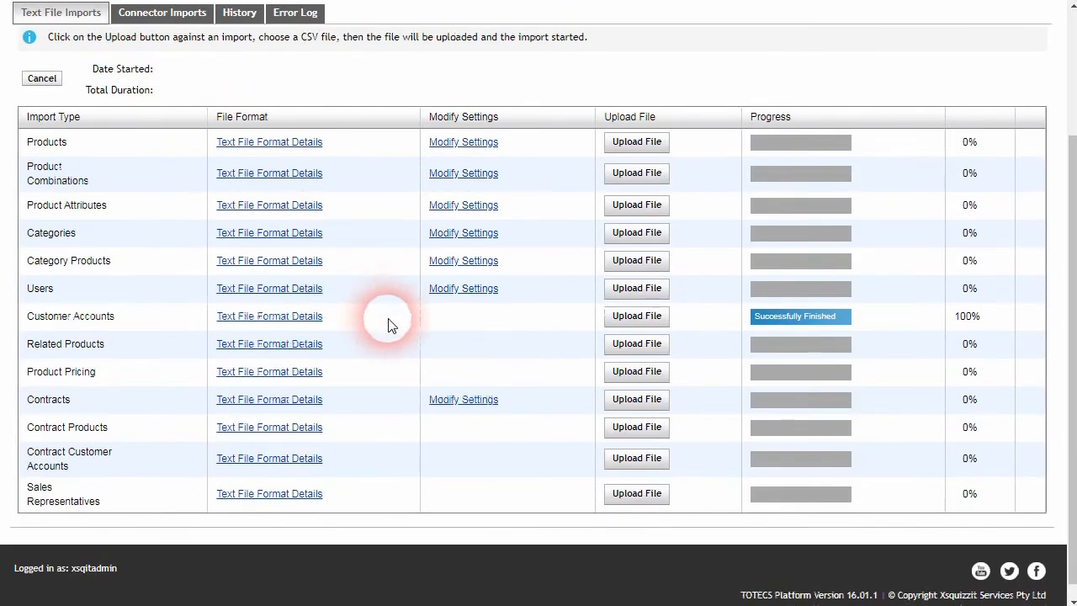
left_click(623, 498)
left_click(813, 407)
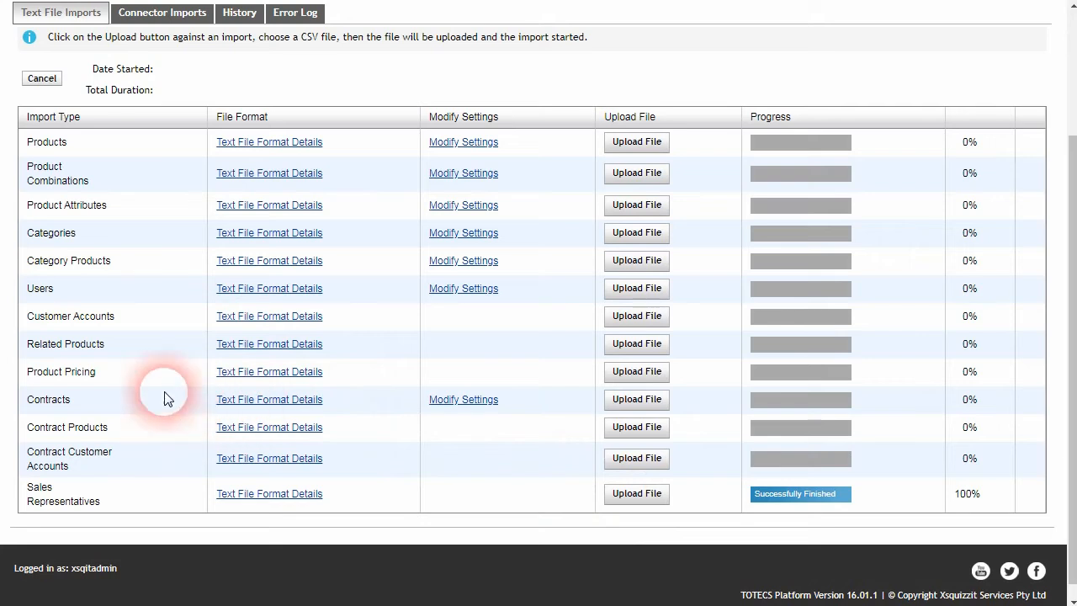
left_click(291, 12)
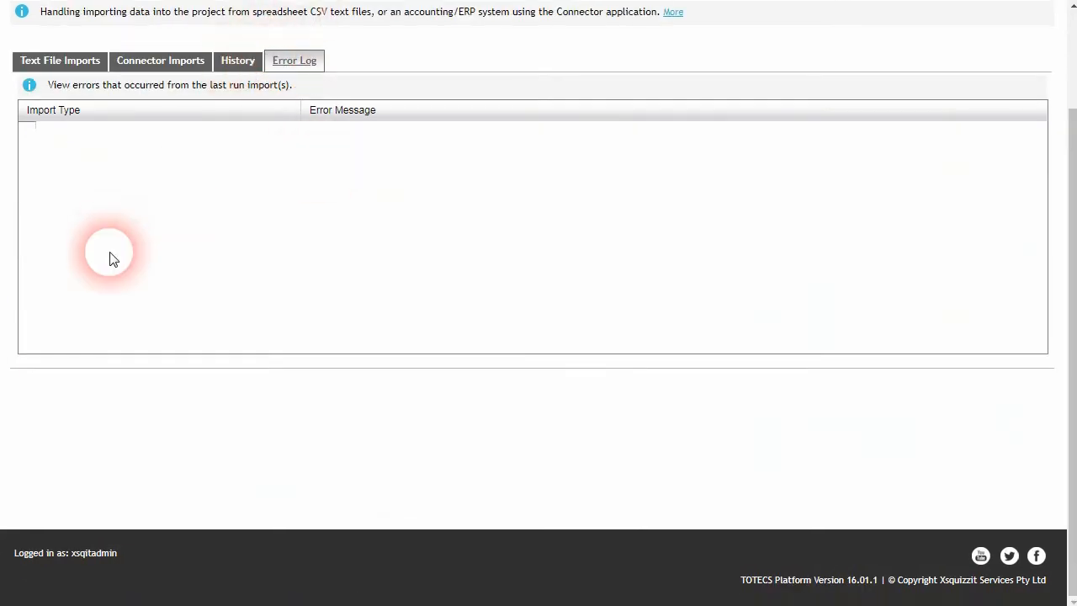
left_click(90, 59)
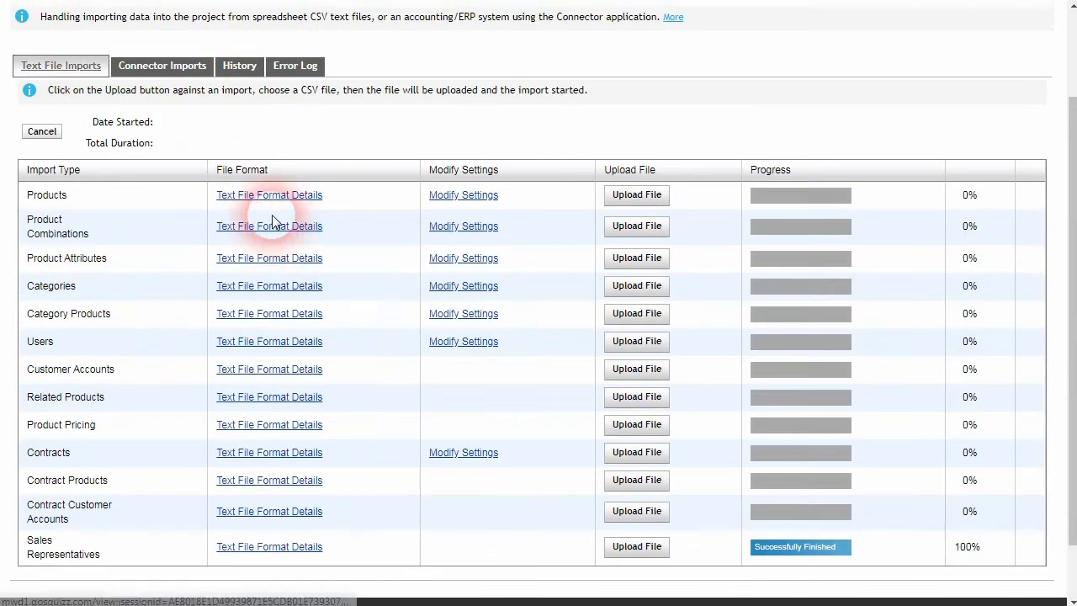
Open the user details of a sales representative user and check the assigned Sales Representative ID.
scroll(286, 185, "up", 2)
mouse_move(208, 59)
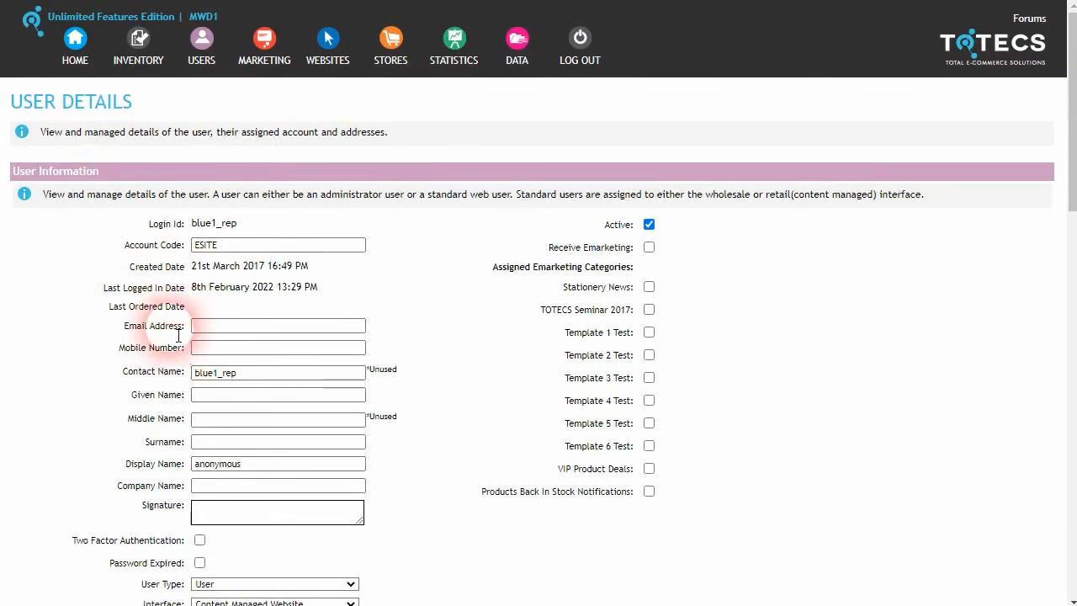
scroll(178, 337, "down", 4)
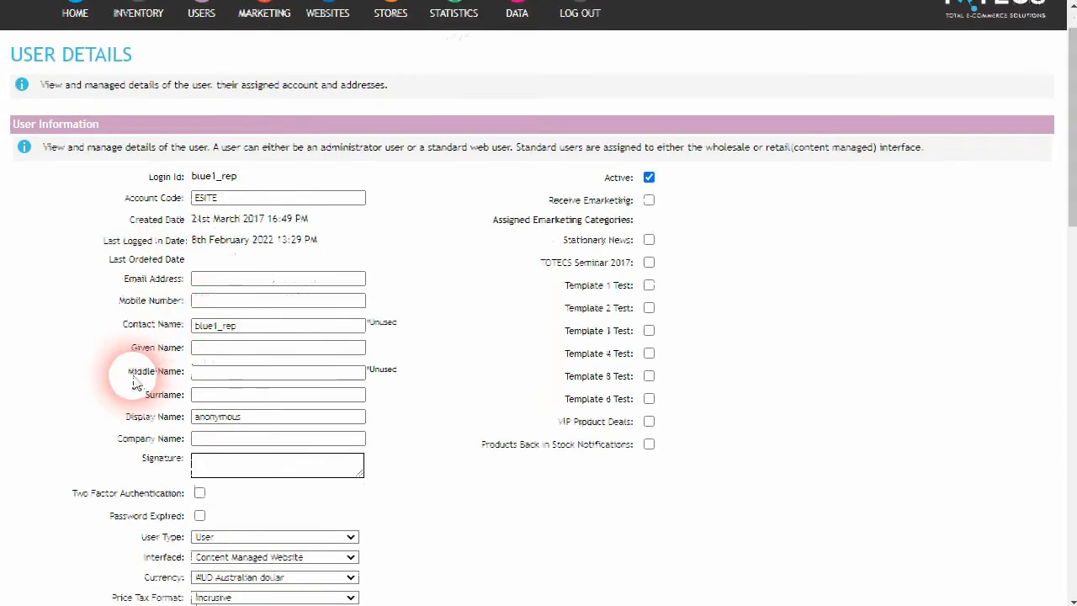
scroll(236, 93, "up", 3)
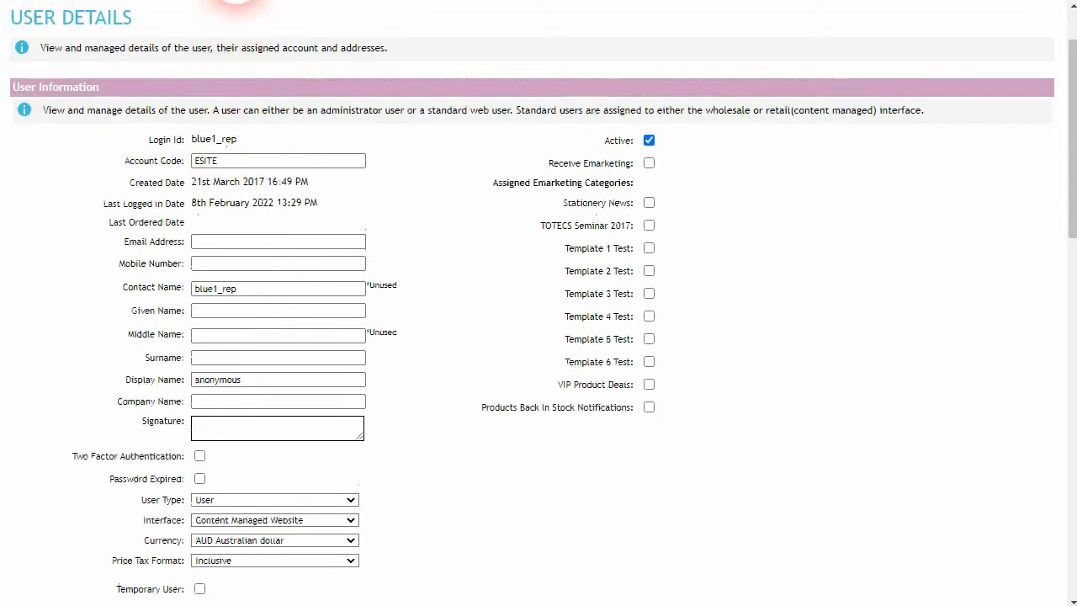
scroll(199, 267, "down", 3)
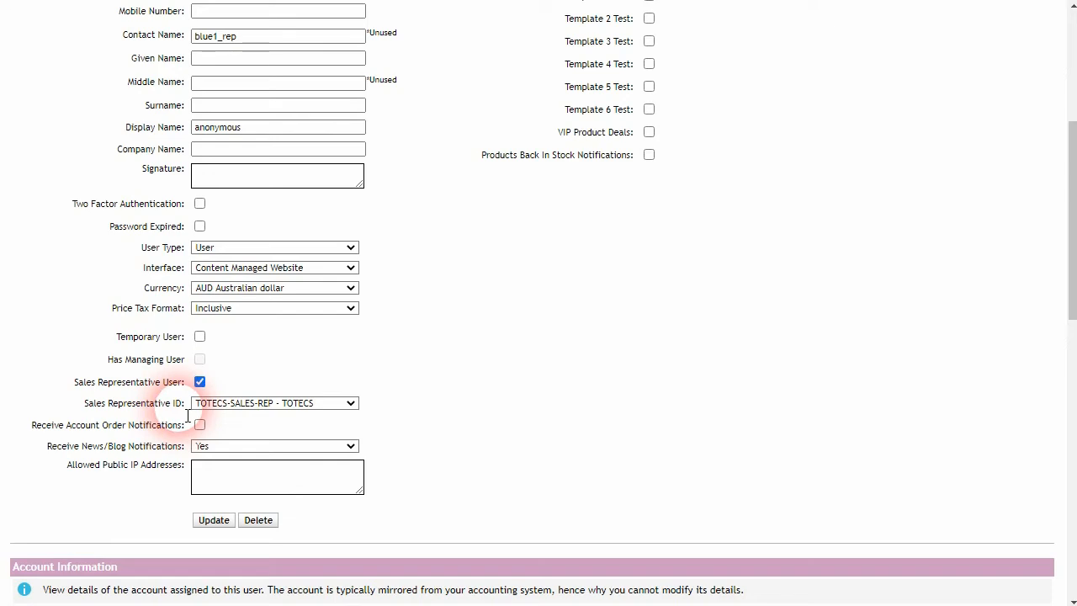
scroll(189, 414, "up", 1)
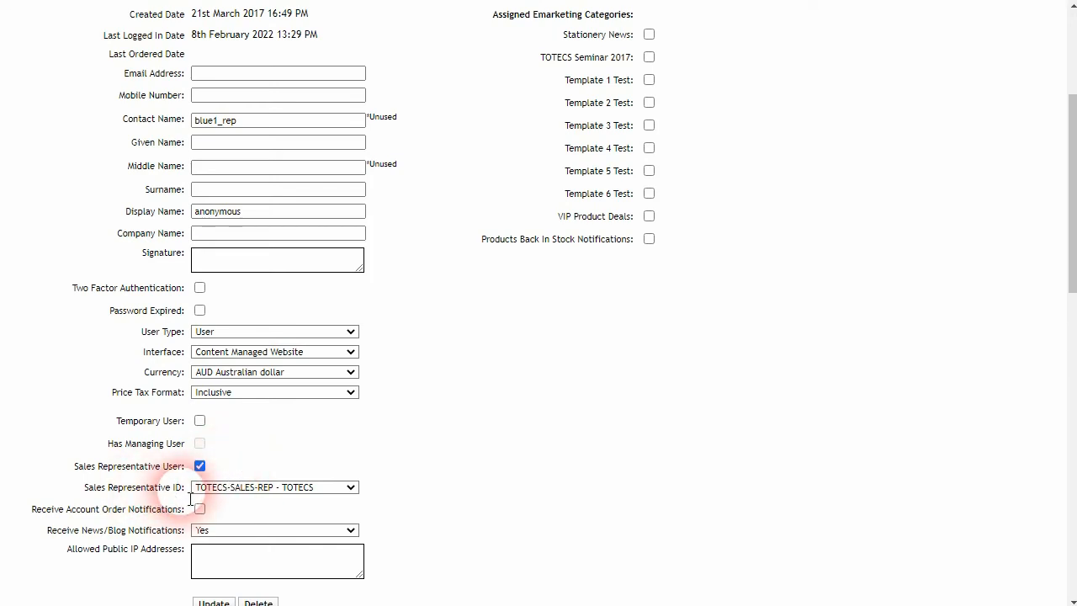
scroll(202, 488, "up", 1)
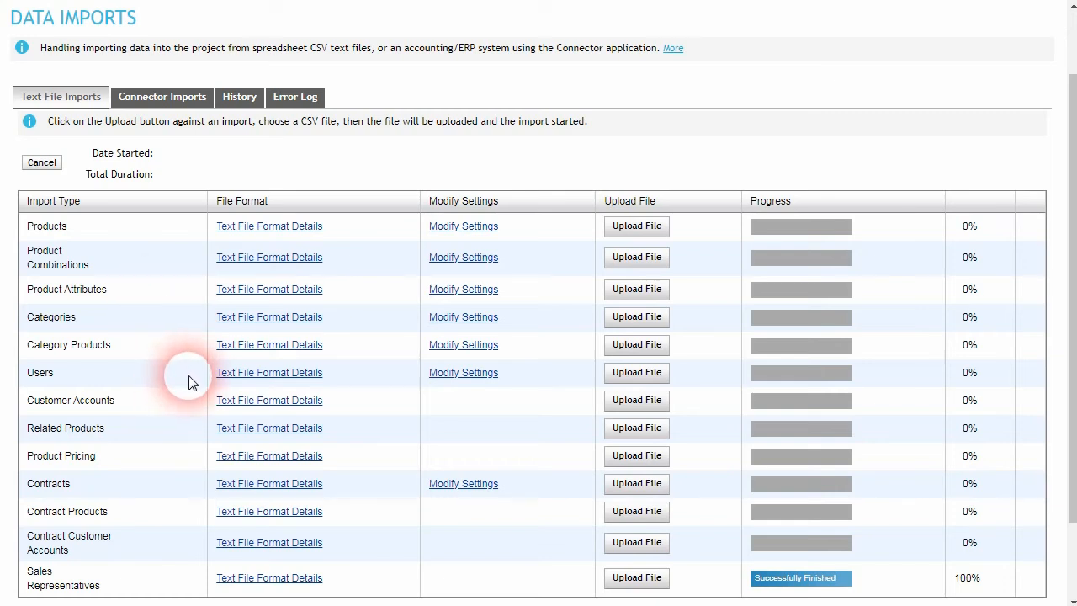
View the Connector Imports list in Data Imports and return to the text file imports.
left_click(156, 98)
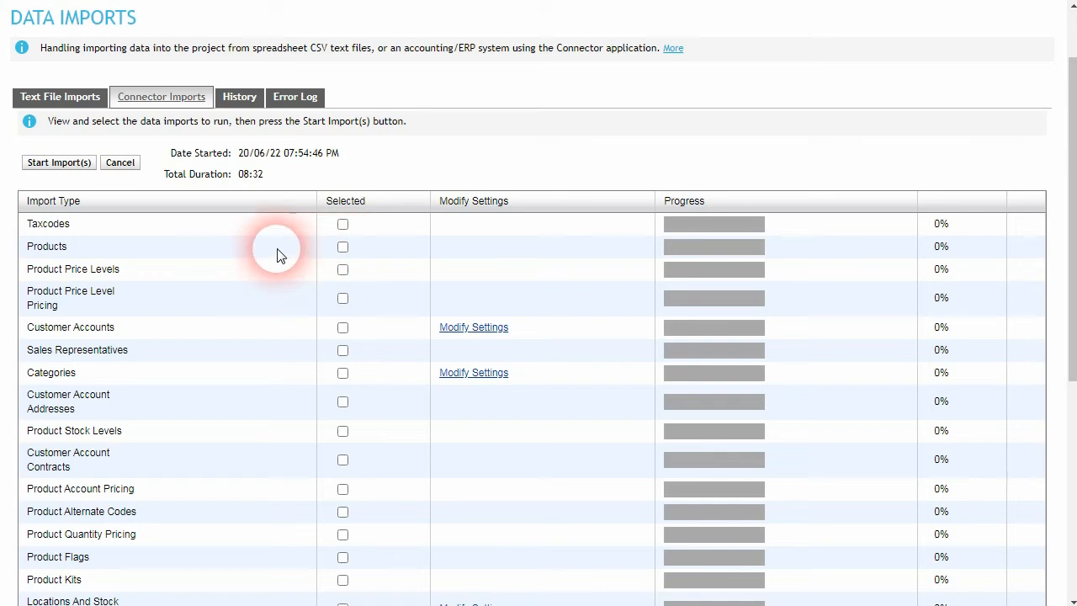
left_click(89, 102)
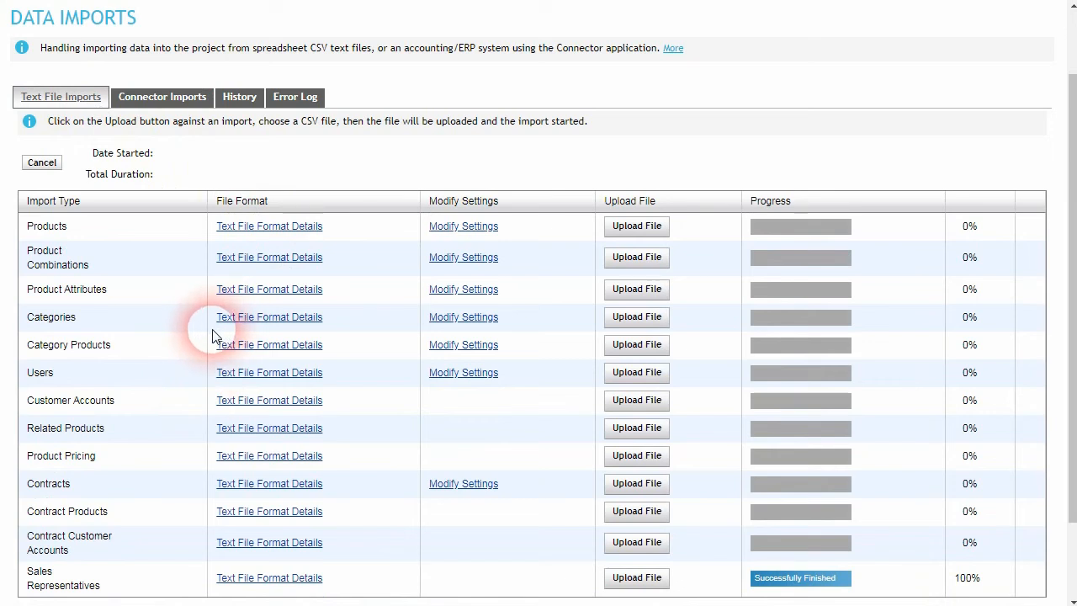
Look over the import types in the text file imports list and open the file format details of the Products import.
left_click(164, 99)
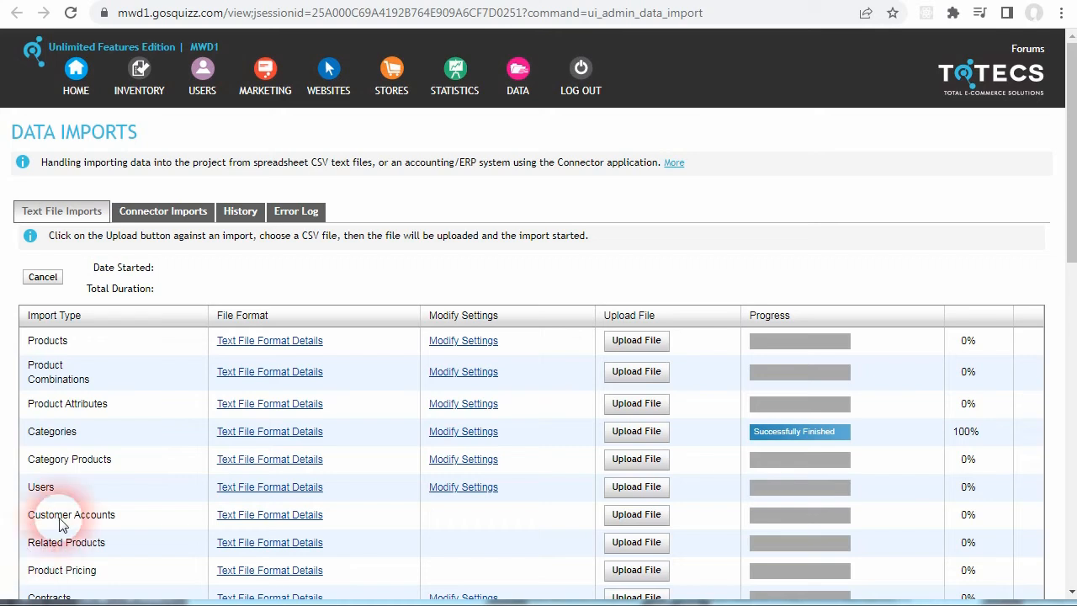
scroll(118, 516, "down", 1)
scroll(118, 516, "down", 2)
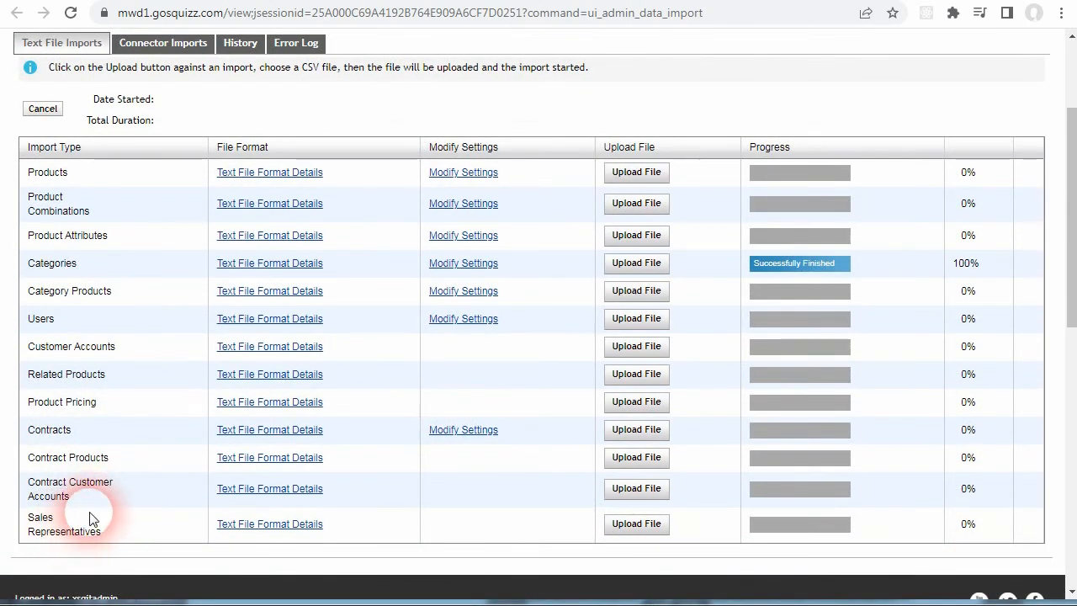
scroll(93, 520, "up", 1)
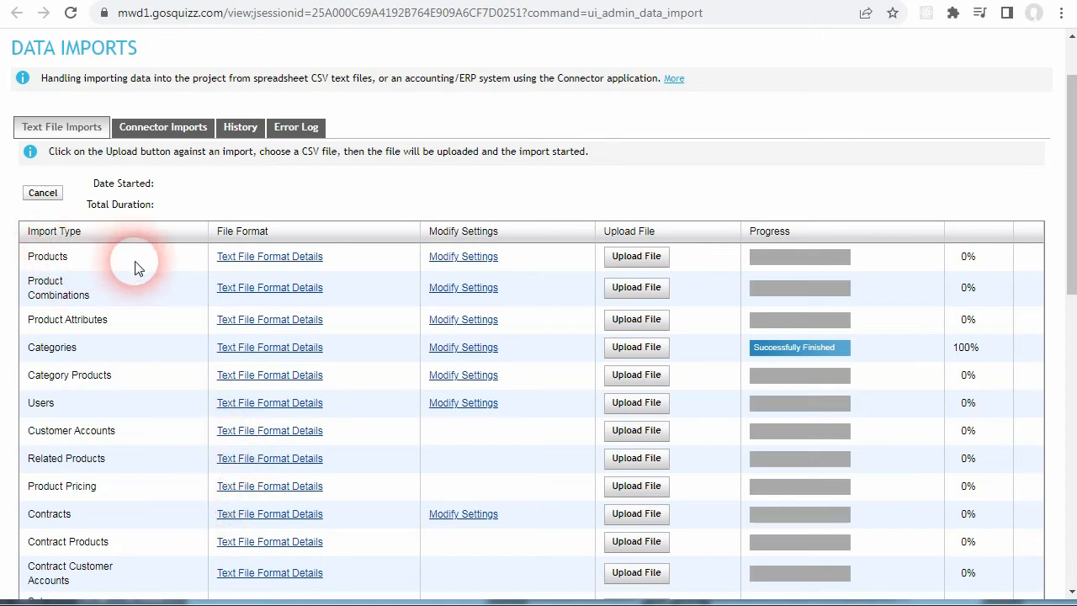
left_click(252, 257)
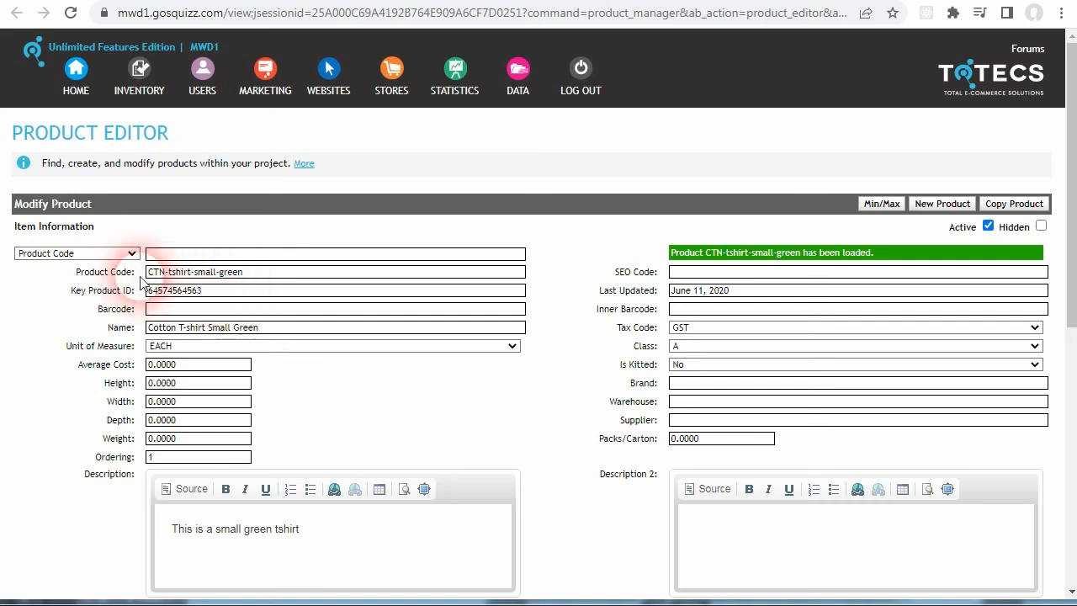
Examine the Key Product ID and Product Code fields of the Cotton T-shirt Small Green product in the Product Editor.
double_click(180, 291)
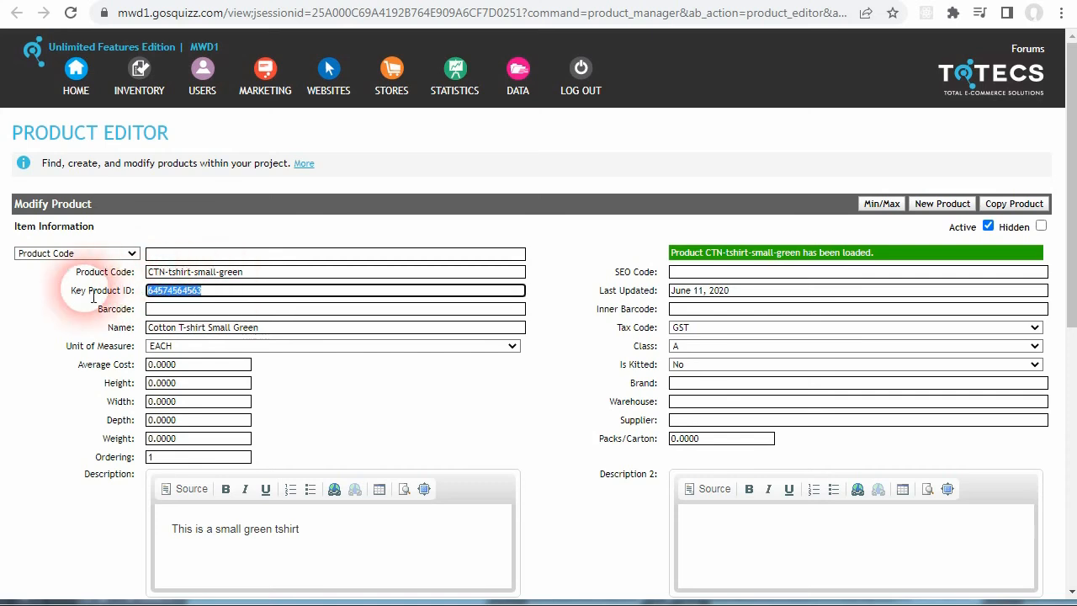
left_click(178, 292)
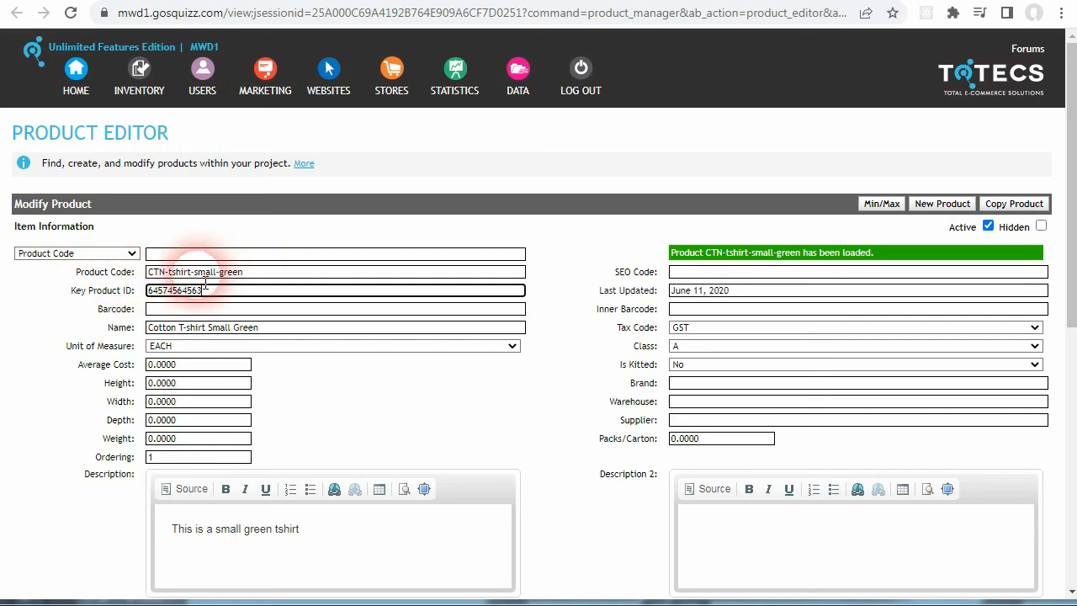
left_click(267, 275)
left_click(215, 288)
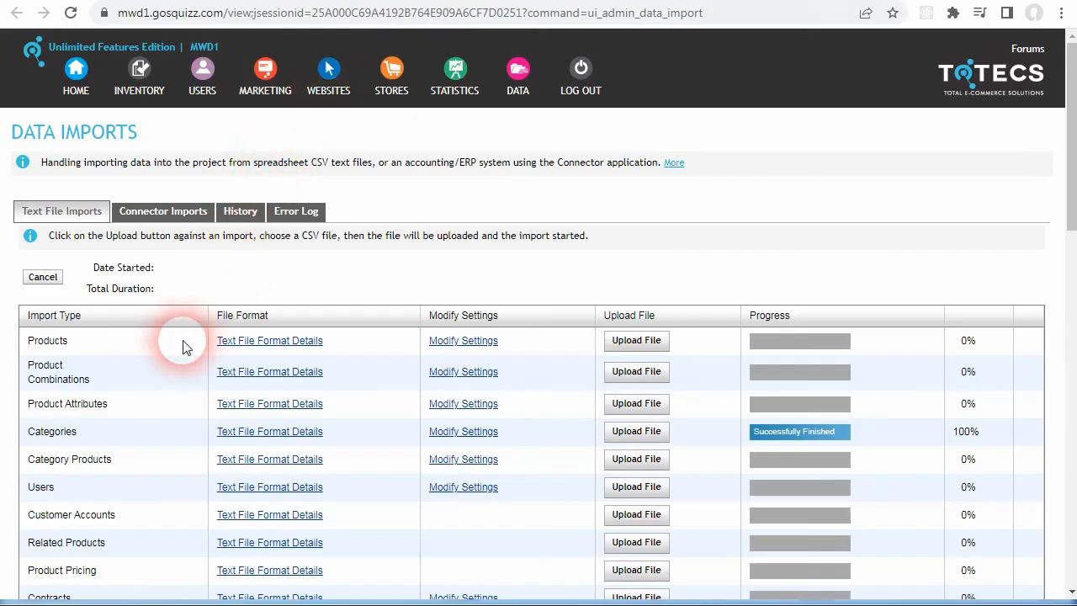
Review the columns in the Categories import's text file format details, including KeyCategory_ID and New Category Code, and close them.
scroll(157, 379, "down", 1)
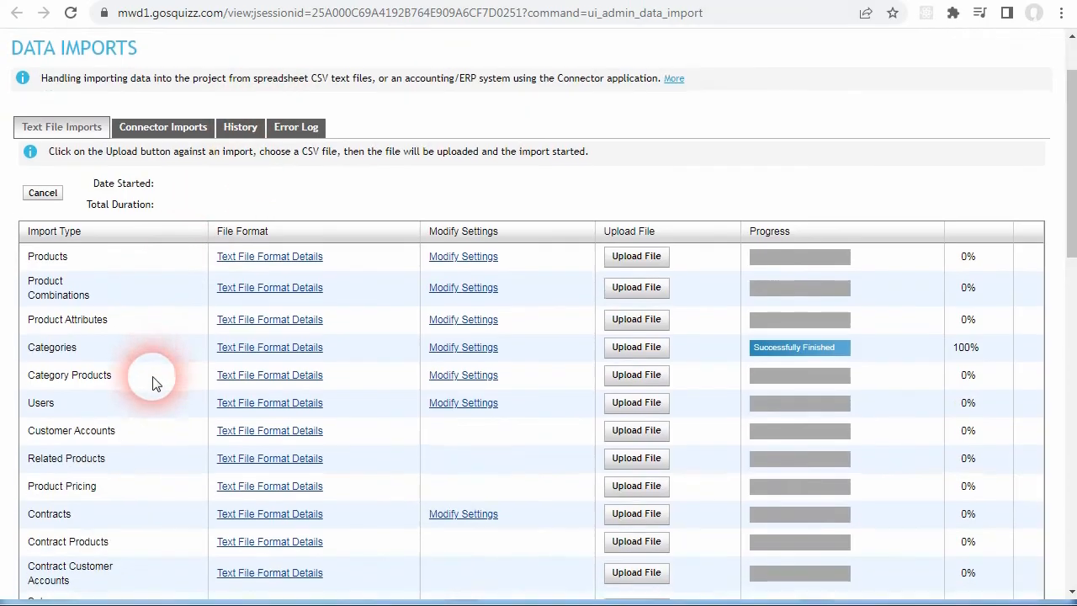
left_click(265, 346)
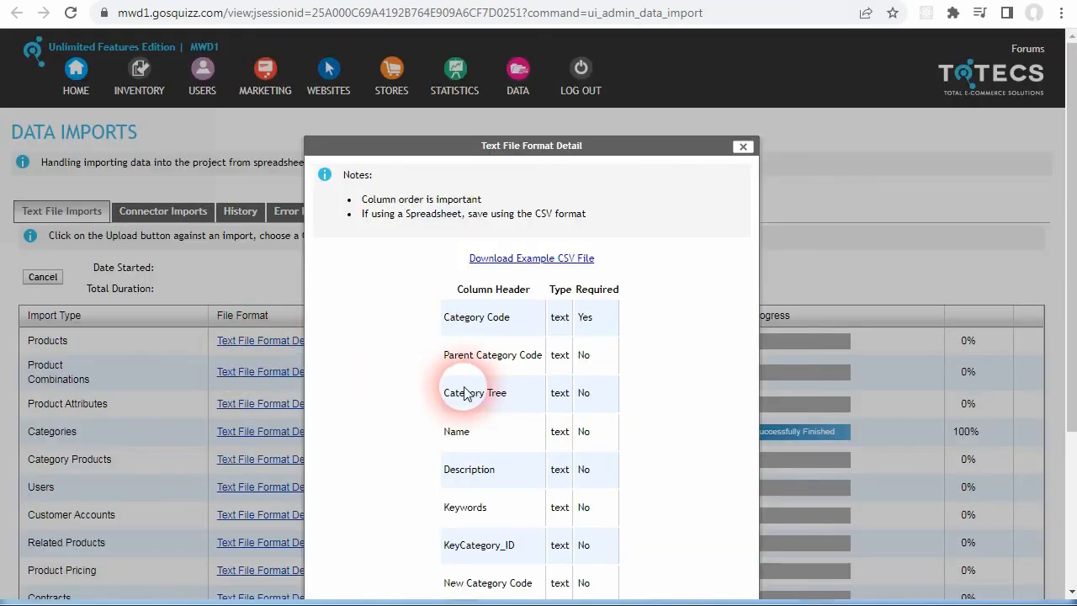
scroll(477, 421, "down", 3)
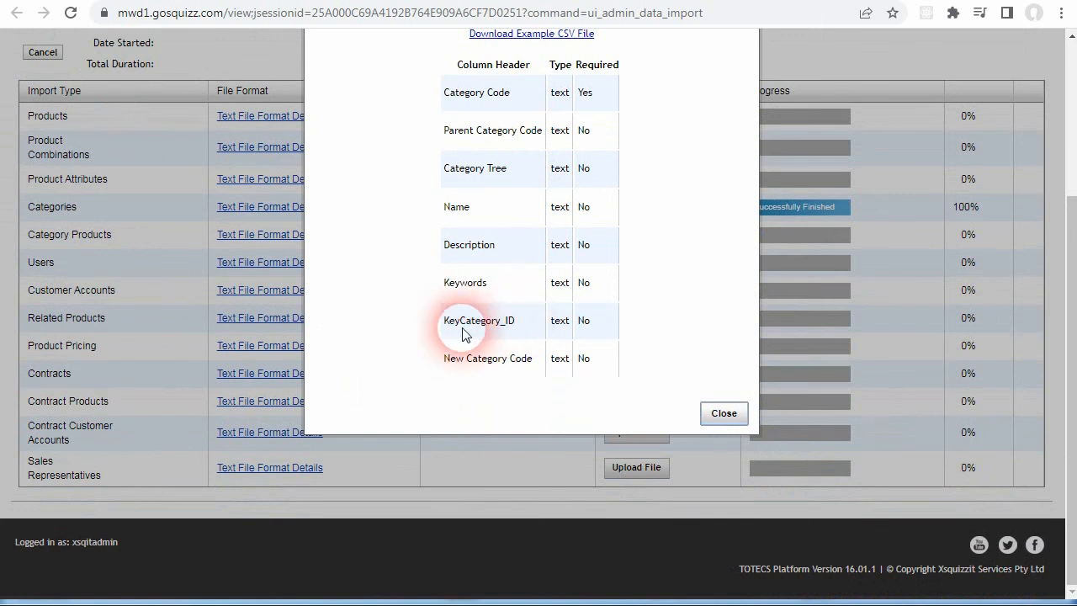
scroll(469, 332, "up", 1)
left_click(731, 498)
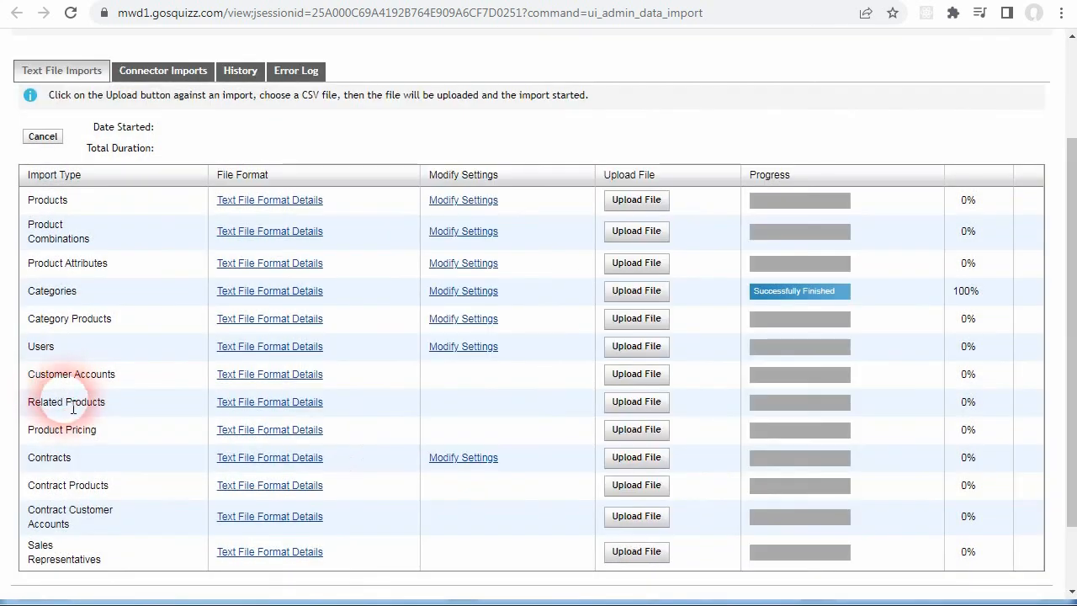
Review the key ID columns in the text file format details of the Customer Accounts and Sales Representatives imports.
left_click(253, 370)
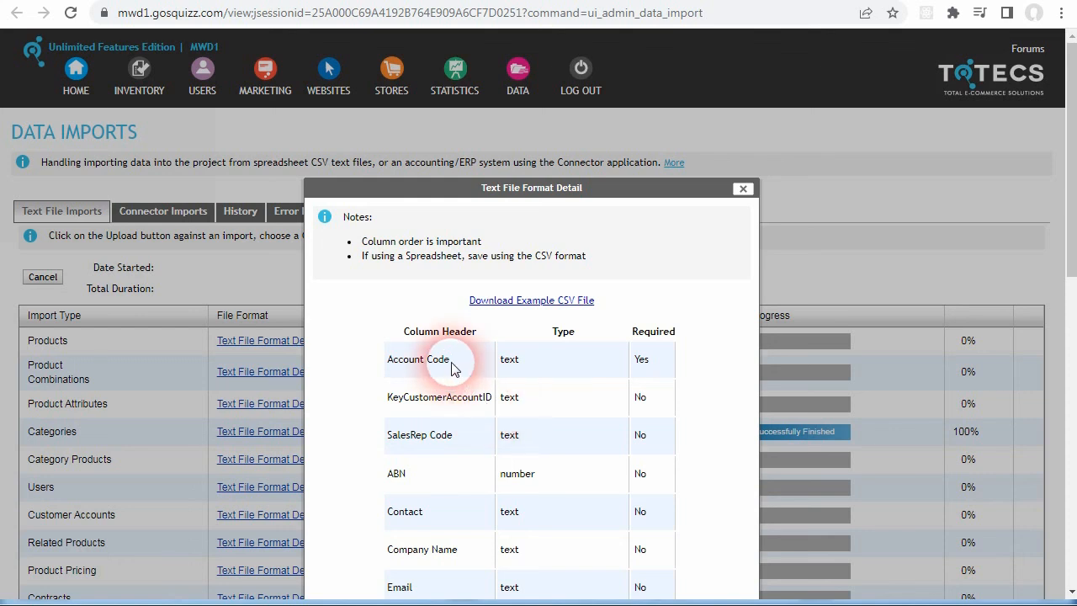
left_click(743, 187)
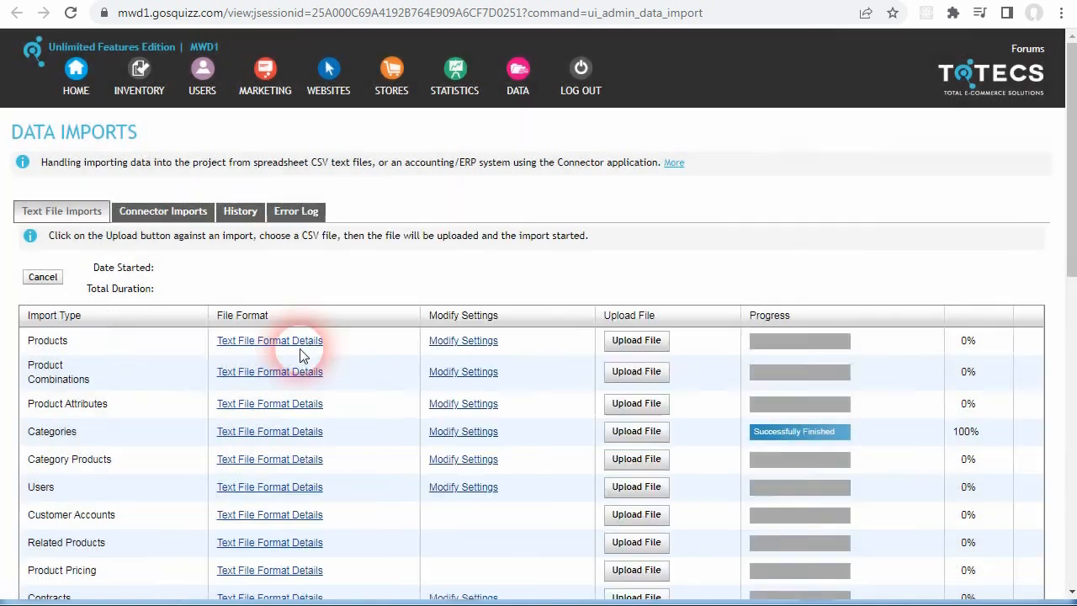
scroll(277, 362, "down", 2)
left_click(283, 526)
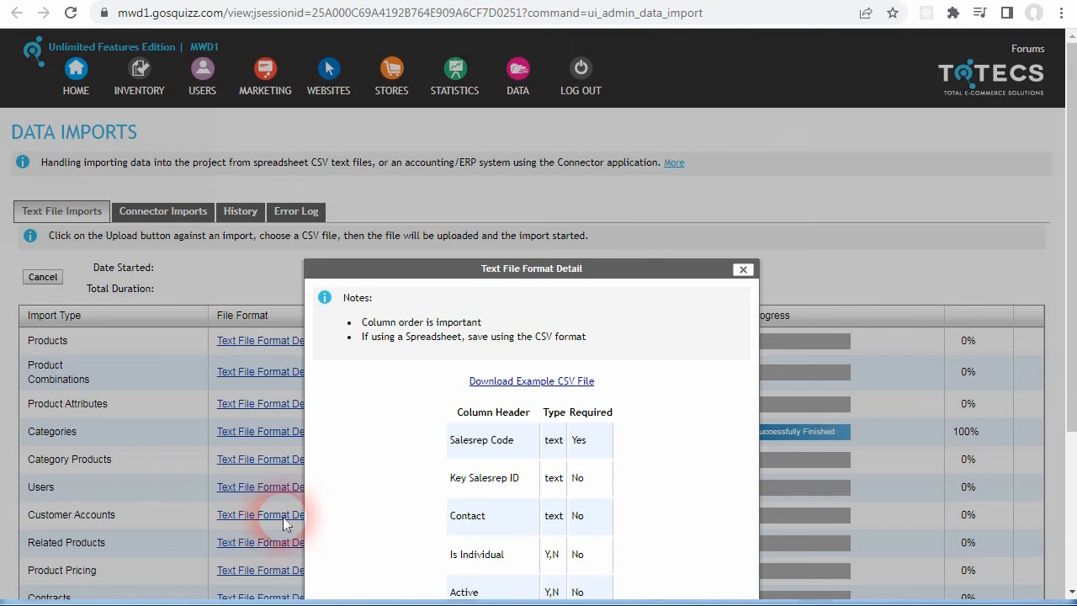
scroll(488, 383, "down", 1)
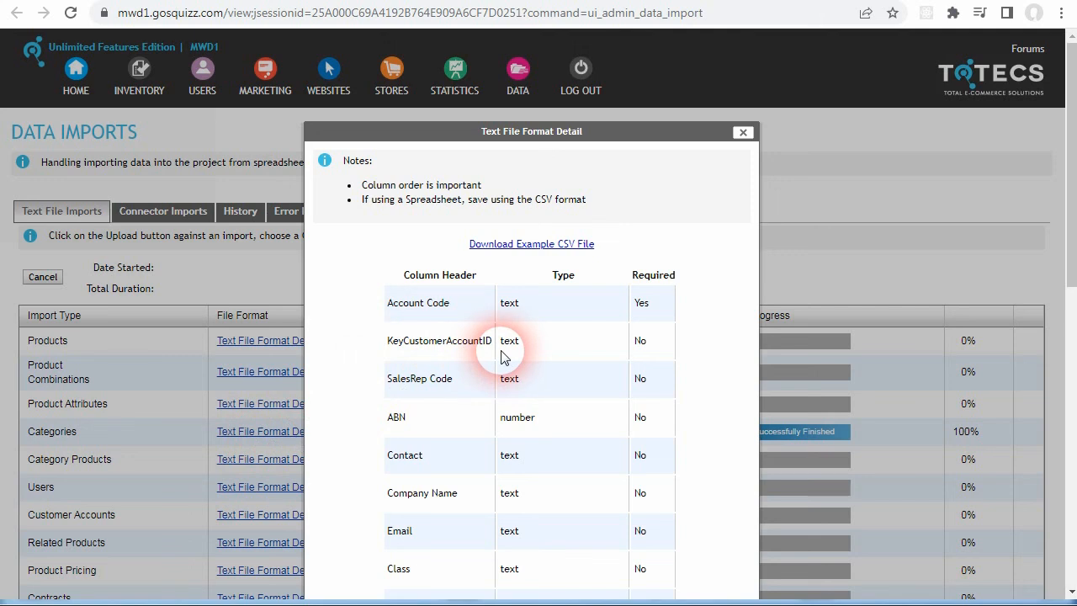
Close the text file format details and view the Connector Imports list.
left_click(744, 132)
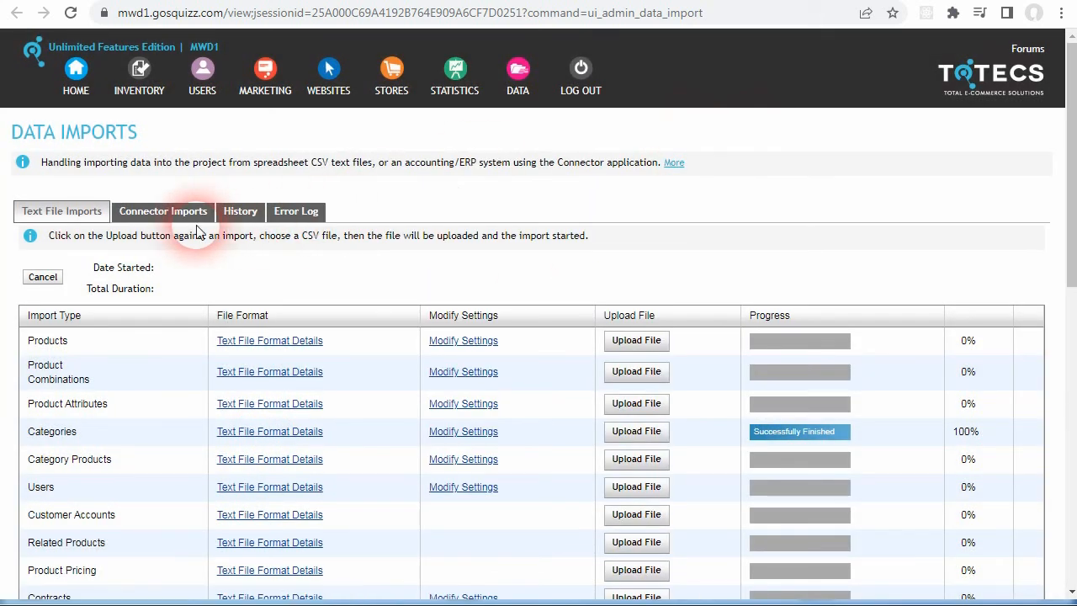
left_click(164, 214)
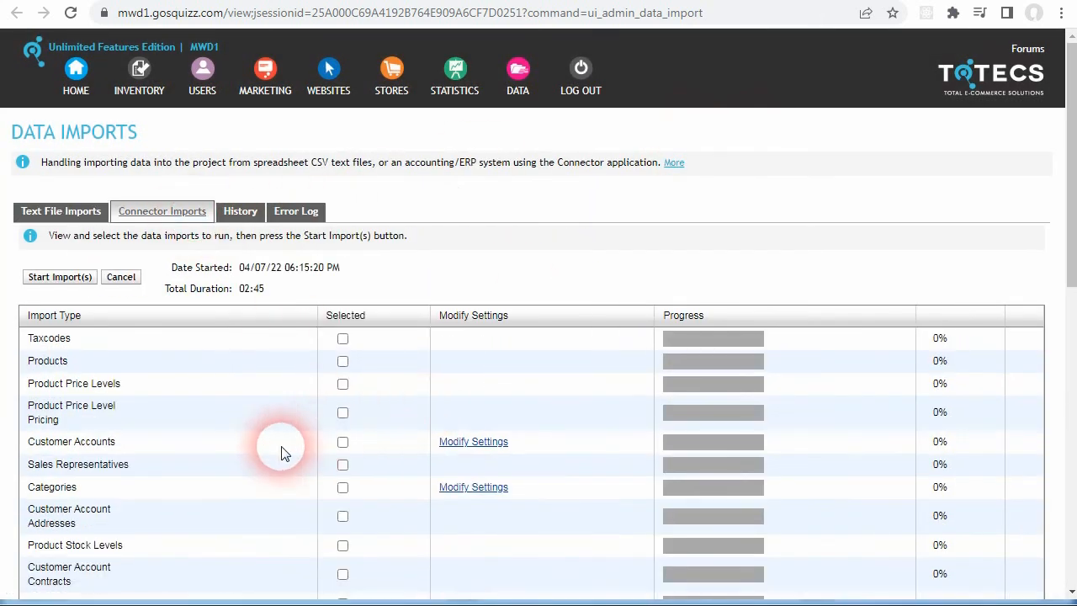